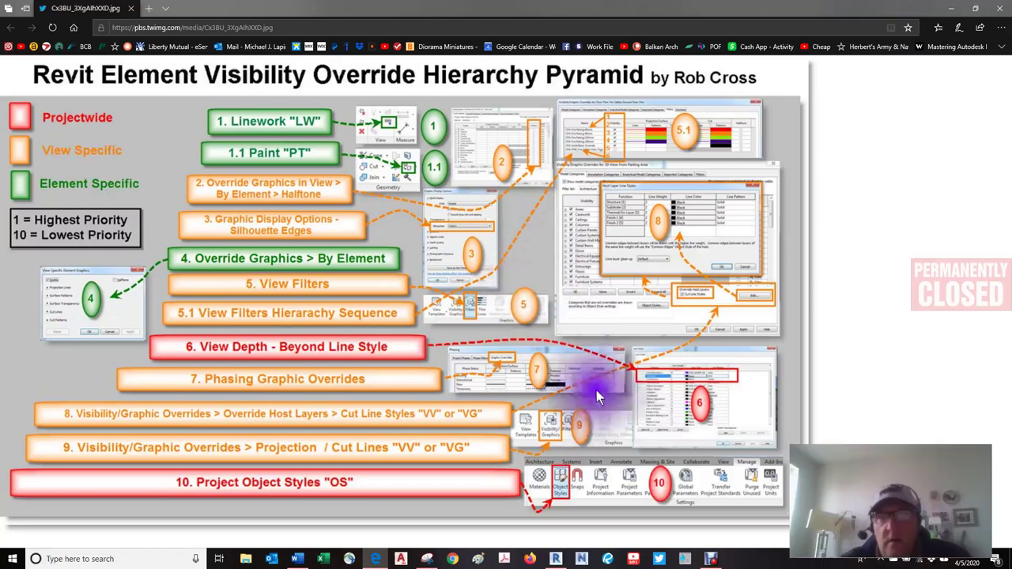
- Switch from Edge to the Commercial-Arch Revit project with the Level 2 and East views
left_click(557, 560)
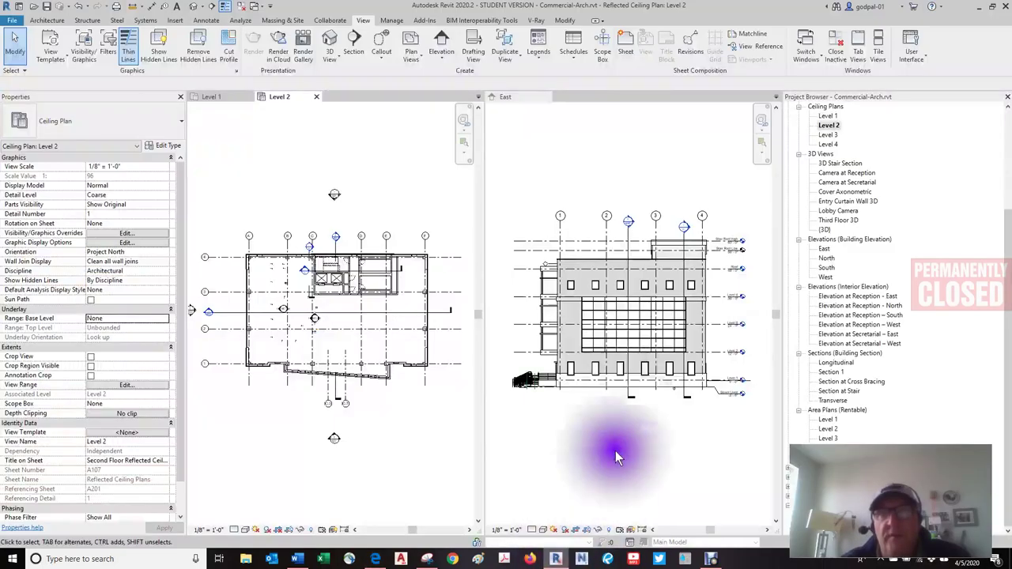
- Switch from Revit to Edge to display the visibility override hierarchy pyramid image
left_click(626, 381)
left_click(631, 382)
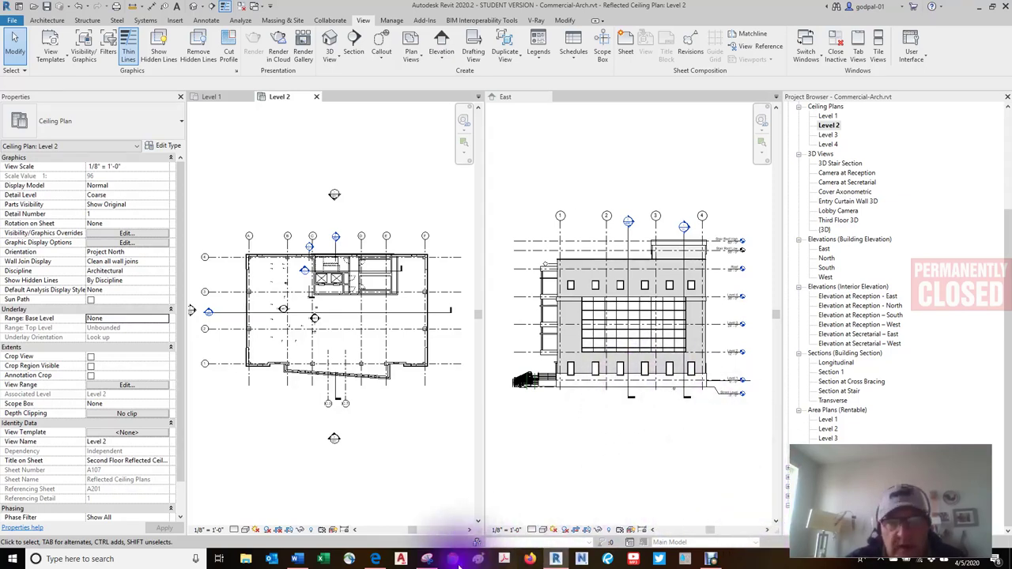
left_click(375, 559)
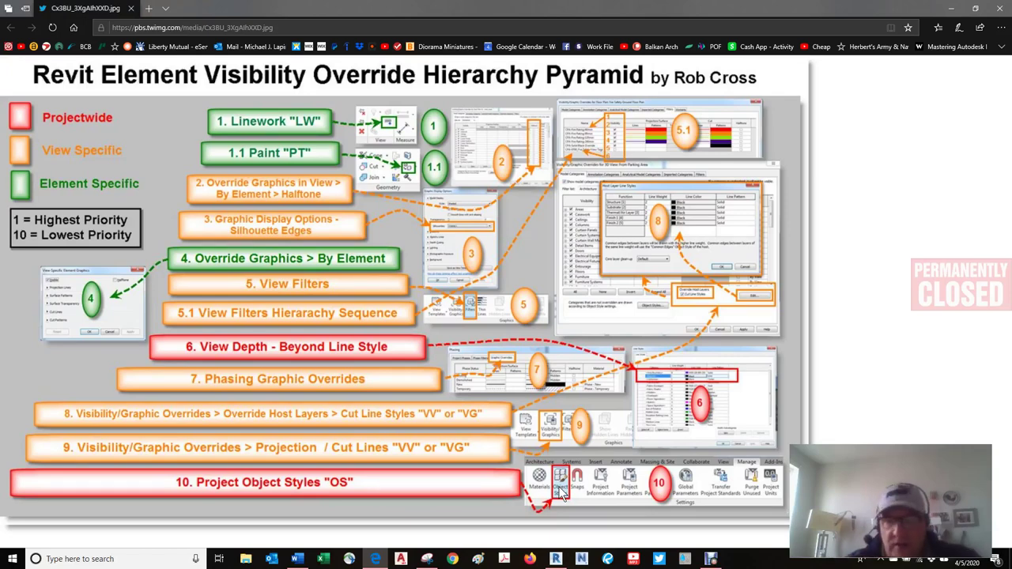
- Return from Edge to the Commercial-Arch Revit project's Level 2 ceiling plan and East elevation
left_click(556, 559)
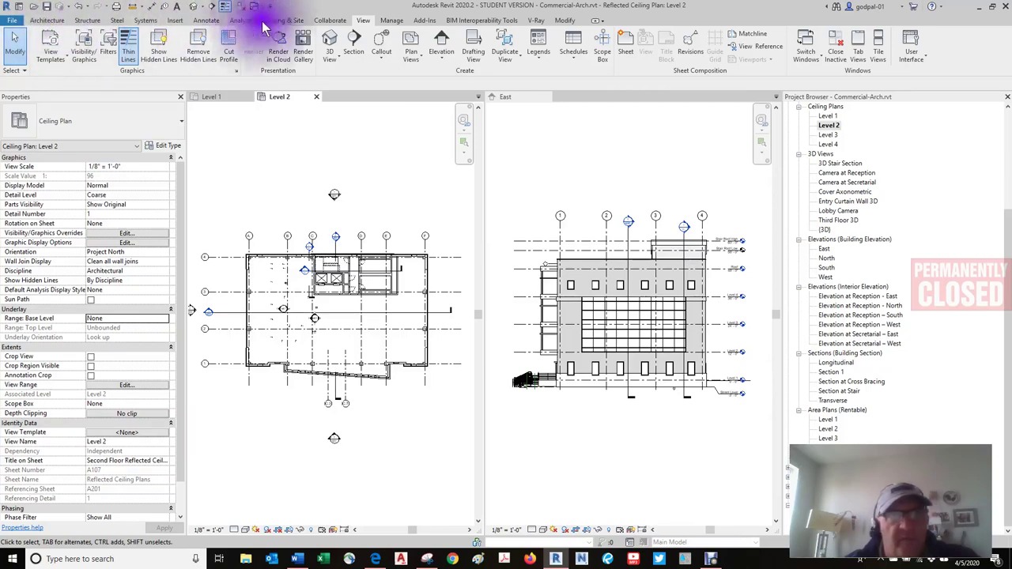
- Start a model line above the Level 2 plan, then cancel it
left_click(391, 22)
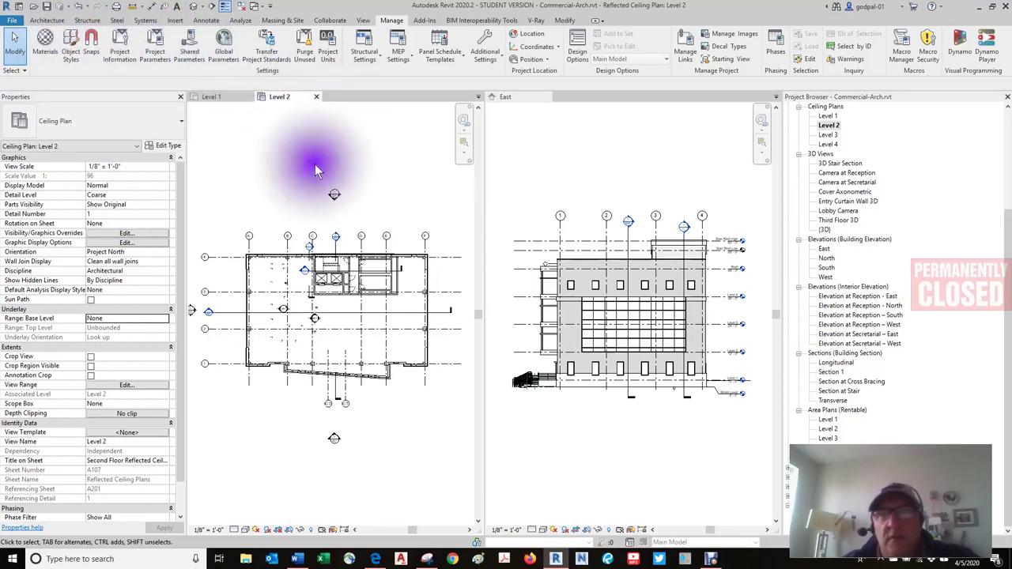
left_click(55, 21)
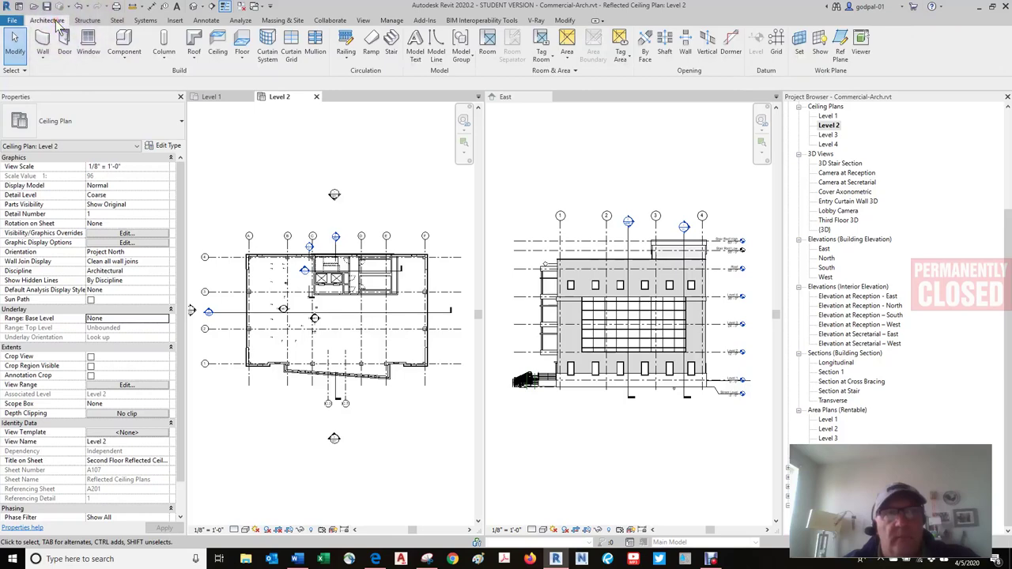
left_click(435, 45)
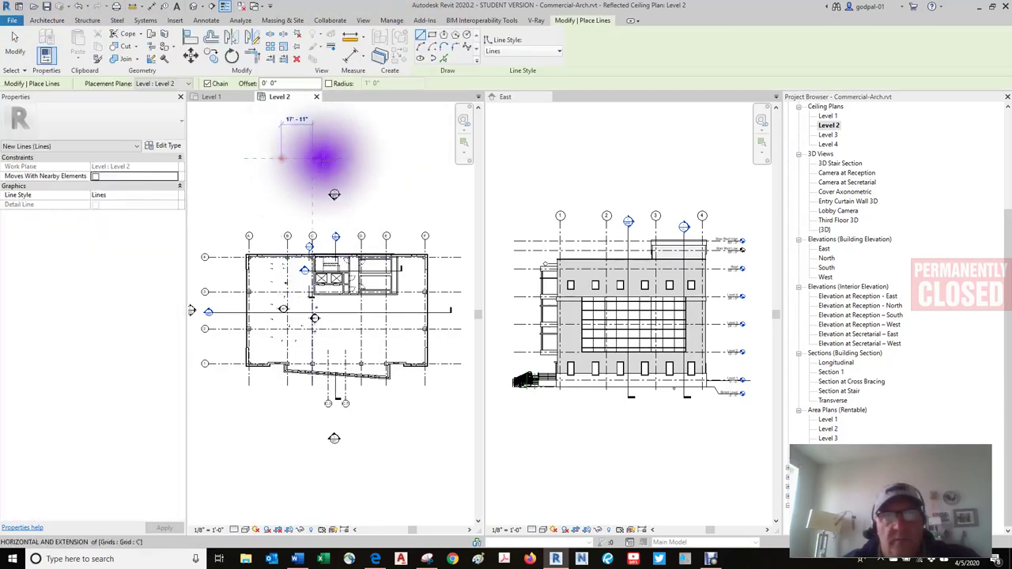
left_click(324, 158)
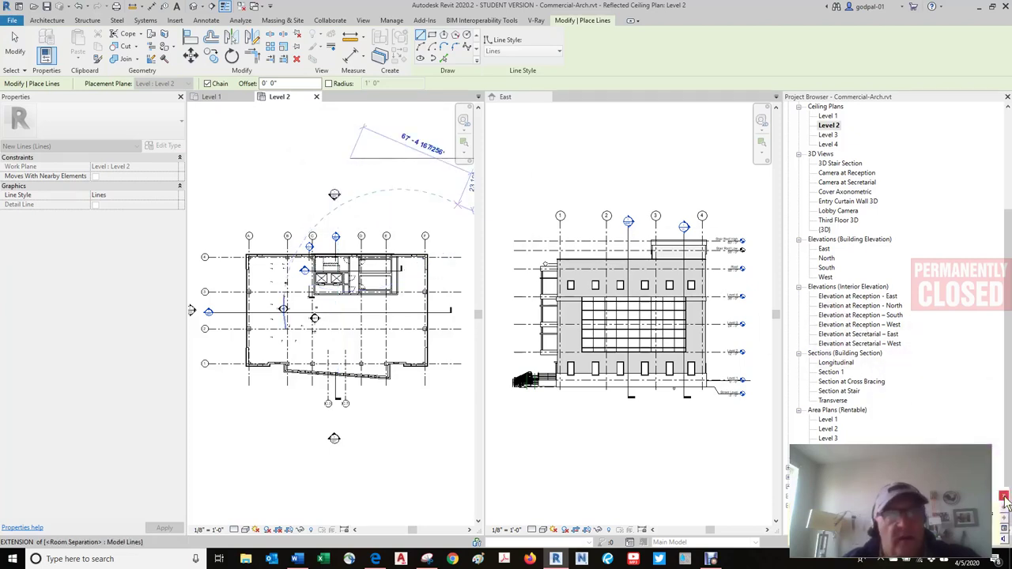
left_click(451, 102)
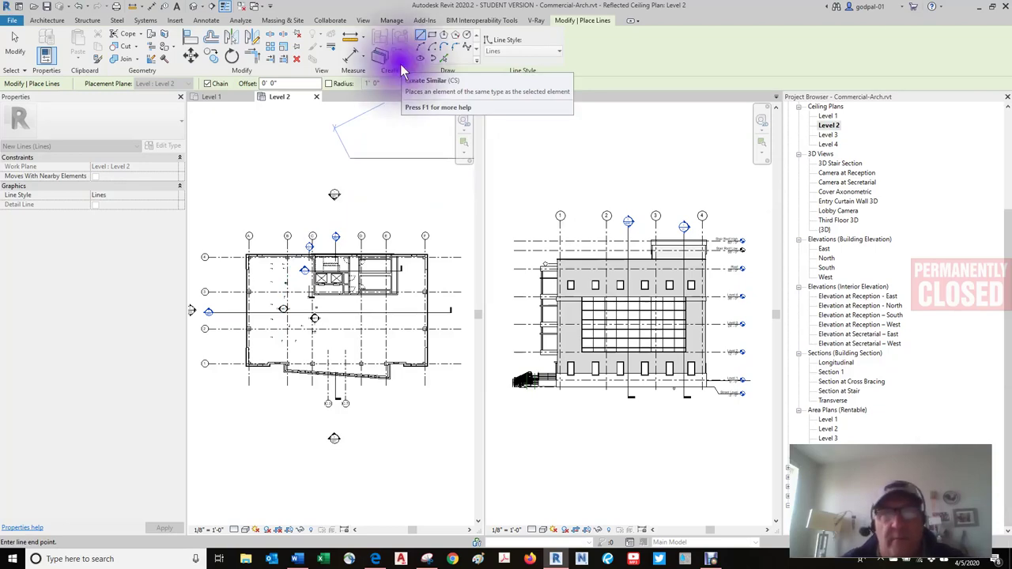
key("Escape")
key("Escape")
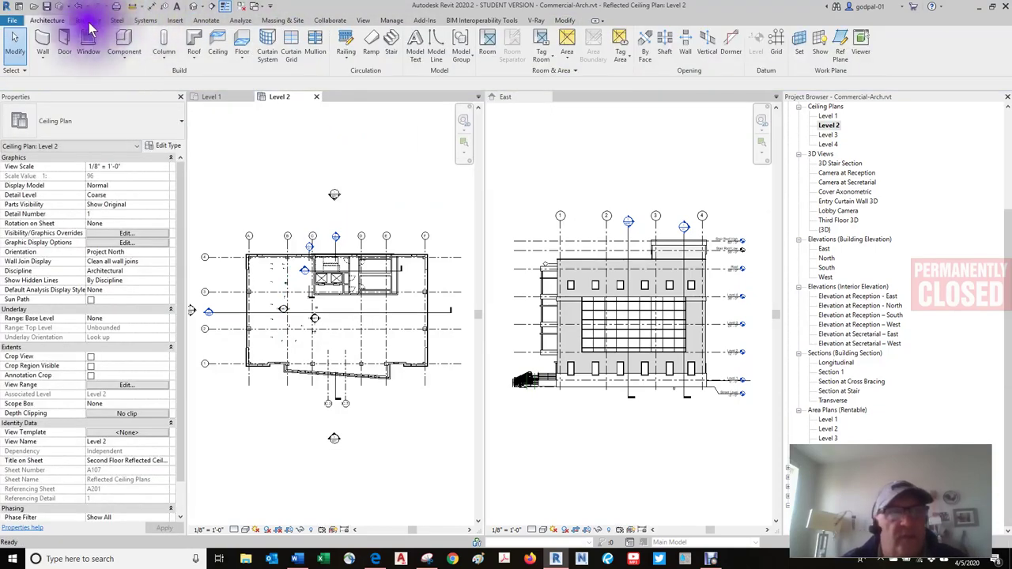
- Draw a short Generic - 6" wall segment above the Level 2 plan
left_click(42, 41)
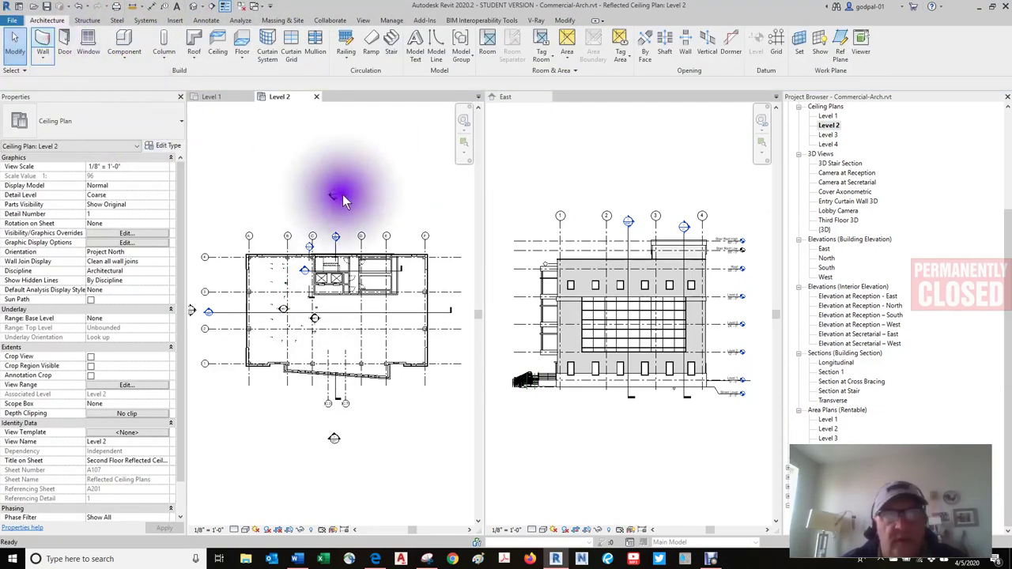
left_click(269, 157)
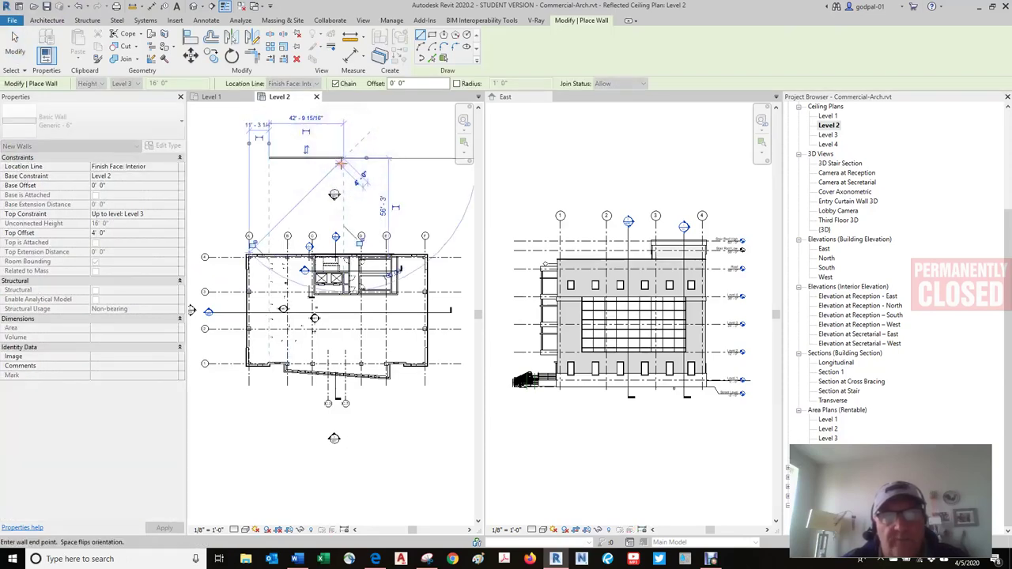
left_click(334, 159)
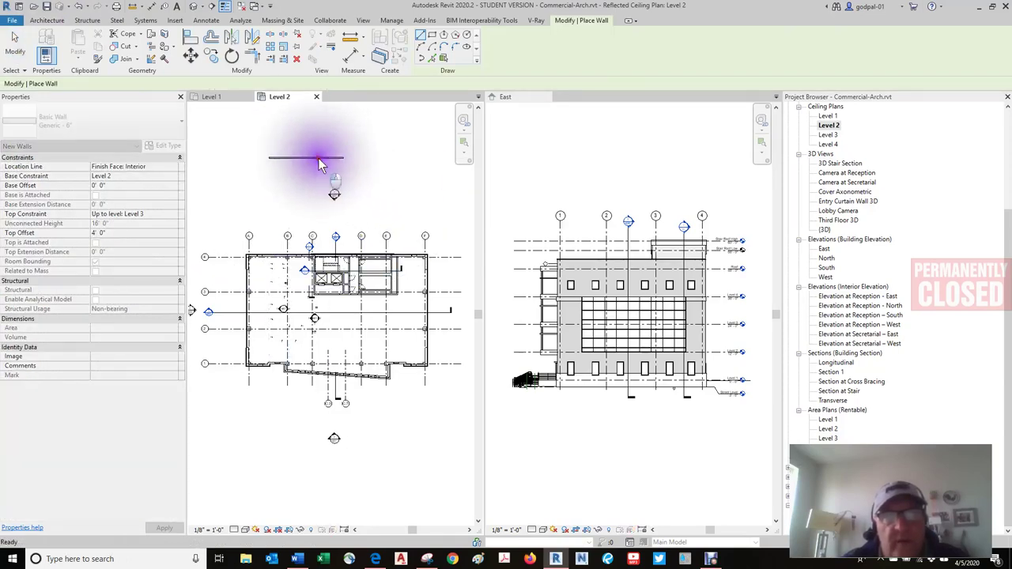
key("Escape")
key("Escape")
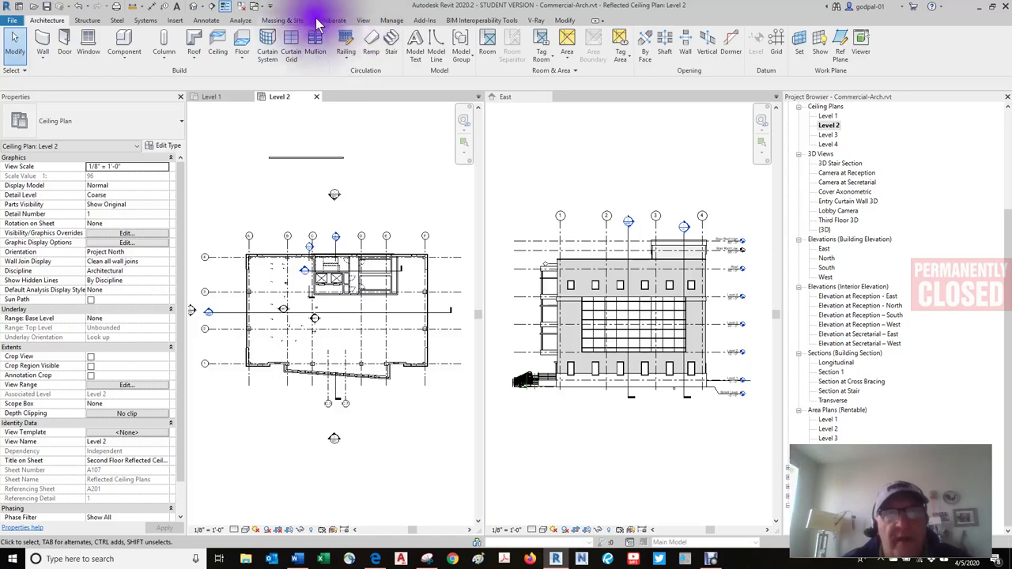
- Open Manage > Object Styles and shift its window slightly left
left_click(391, 20)
left_click(70, 43)
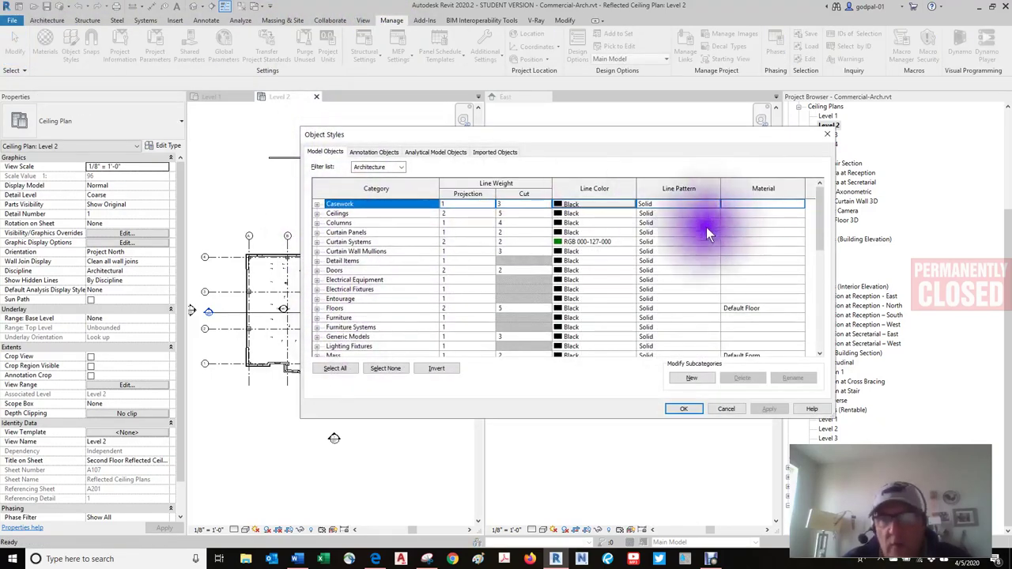
left_click_drag(683, 137, 642, 133)
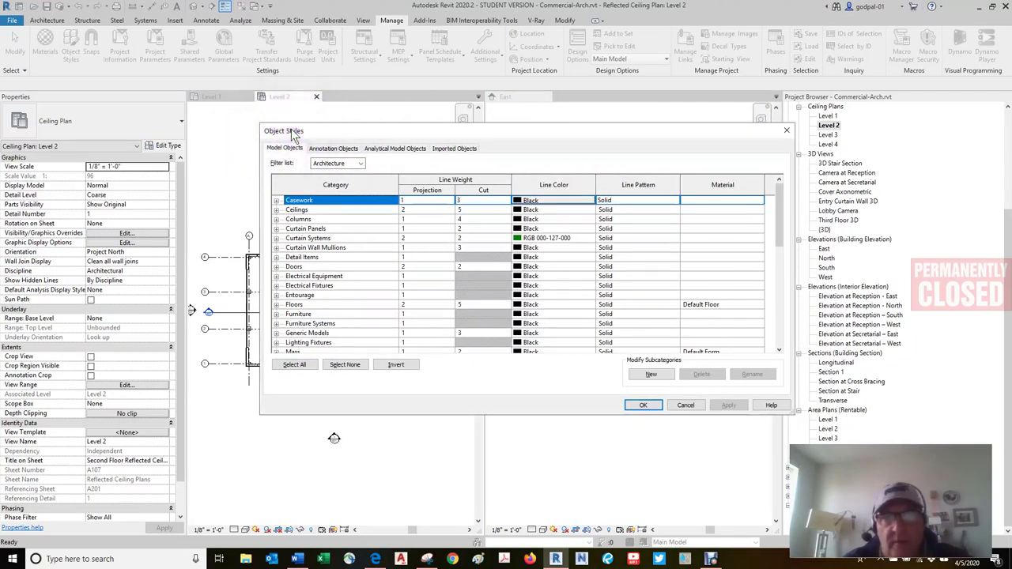
left_click_drag(777, 237, 779, 342)
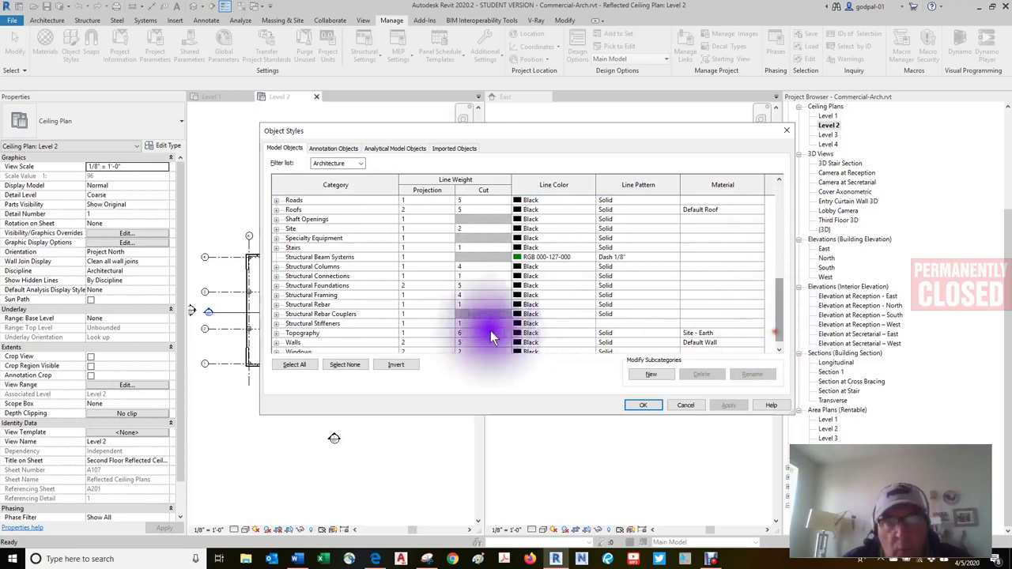
- Expand Walls, review Common Edges, Hidden Lines and Wall Sweeps - Cornice, then cancel unchanged
left_click(276, 342)
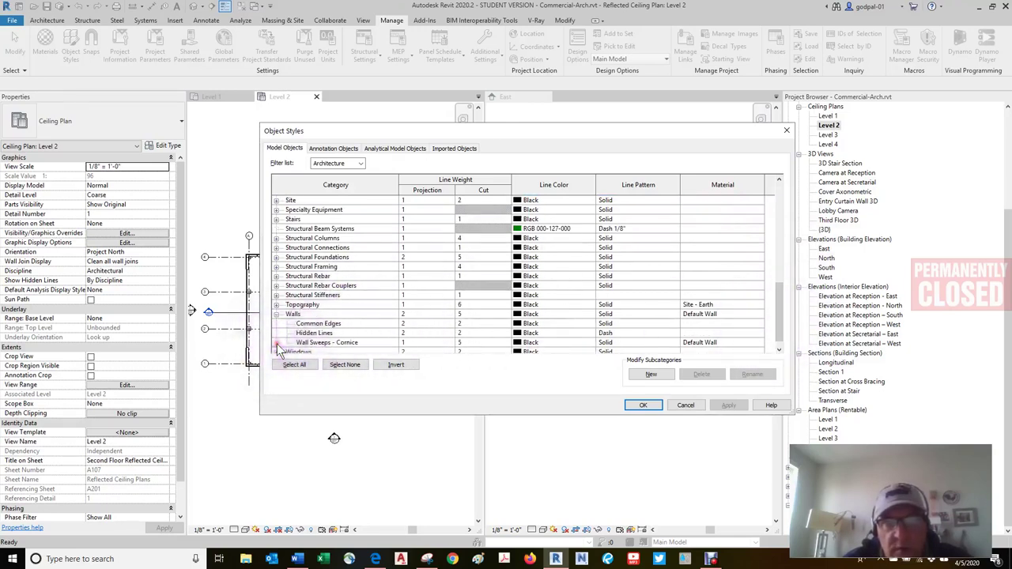
left_click(329, 326)
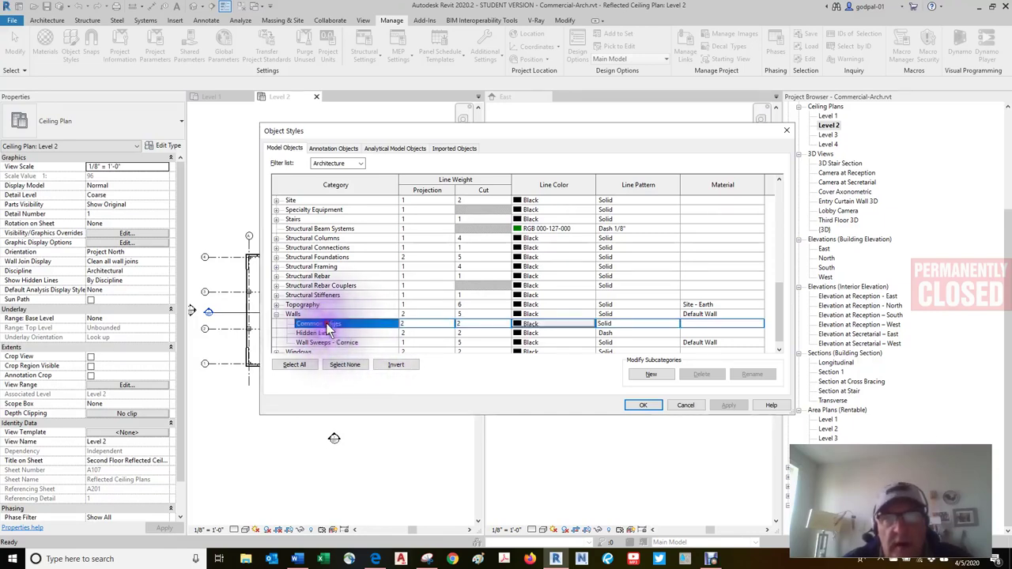
left_click(328, 334)
left_click(332, 341)
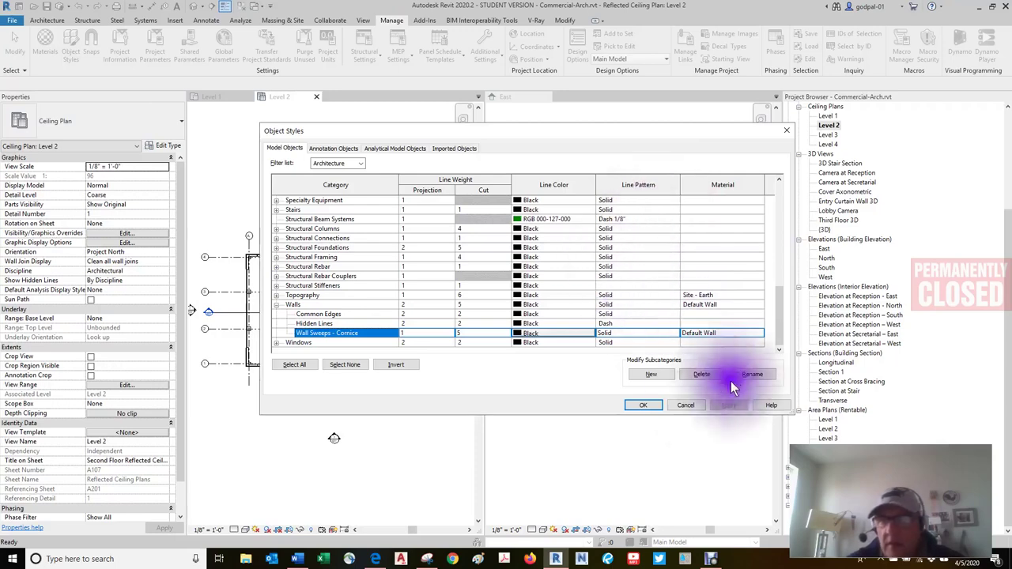
left_click(685, 405)
- Look at the pyramid image in Edge, then return to Revit's Level 2 ceiling plan
left_click(376, 559)
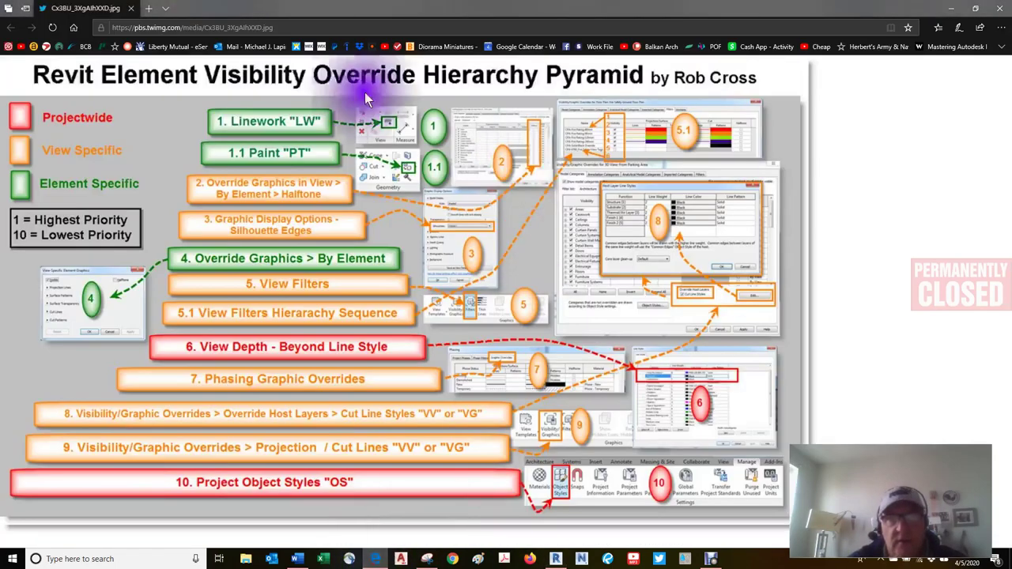
left_click(280, 488)
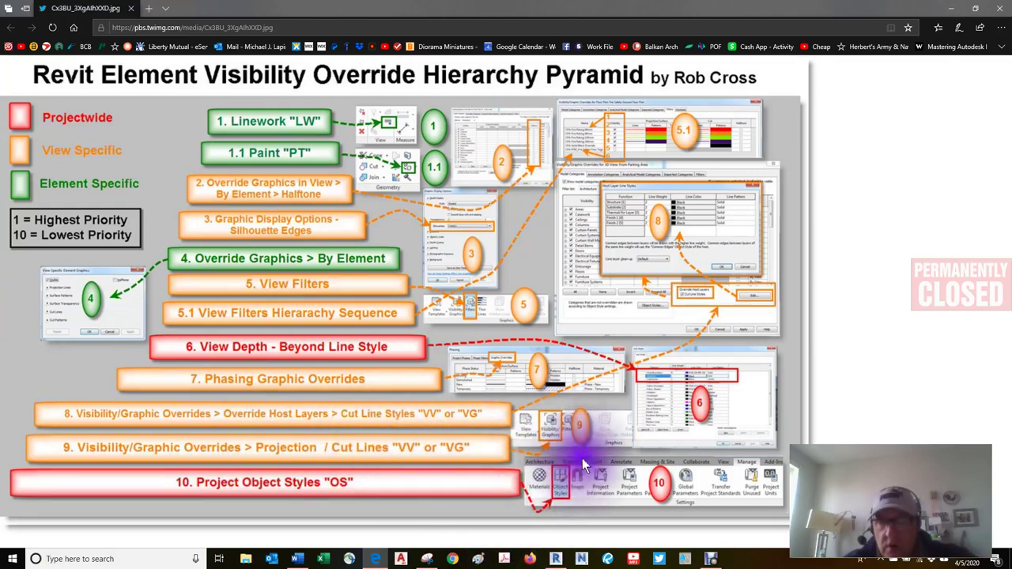
left_click(555, 558)
- Review Level 2 Visibility/Graphics overrides without changes, then bring up the pyramid image in Edge
left_click(369, 21)
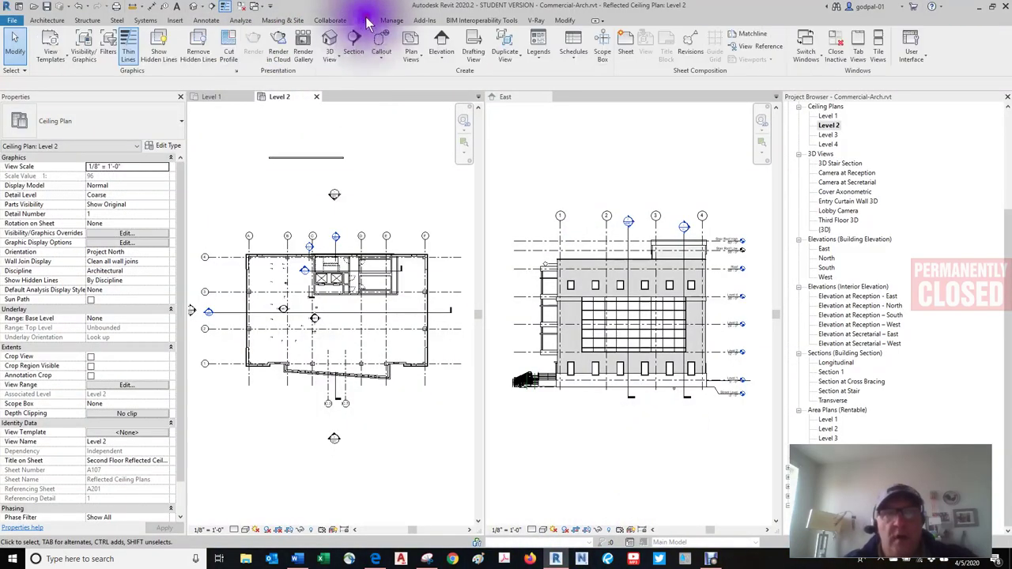
left_click(82, 43)
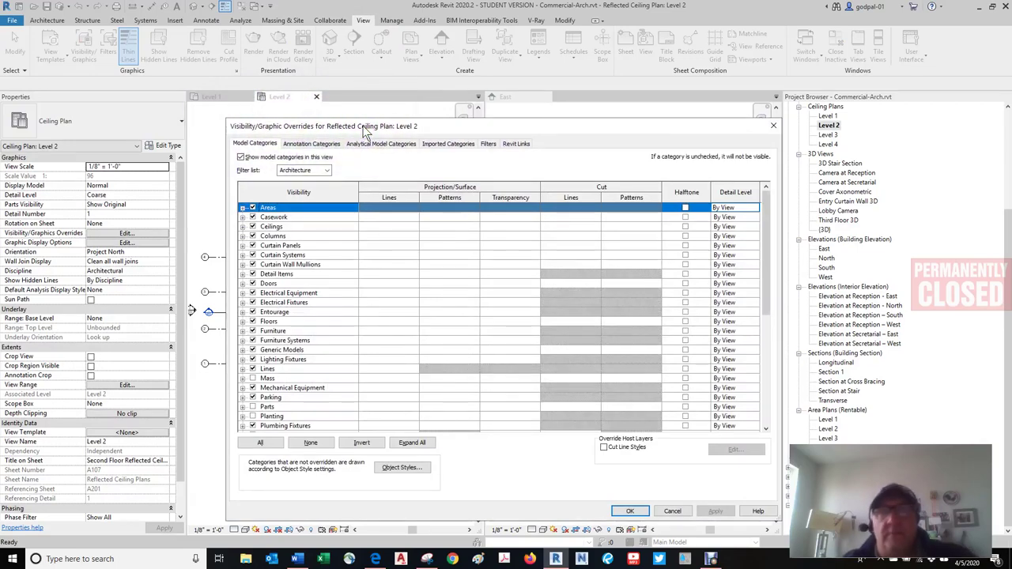
left_click(672, 511)
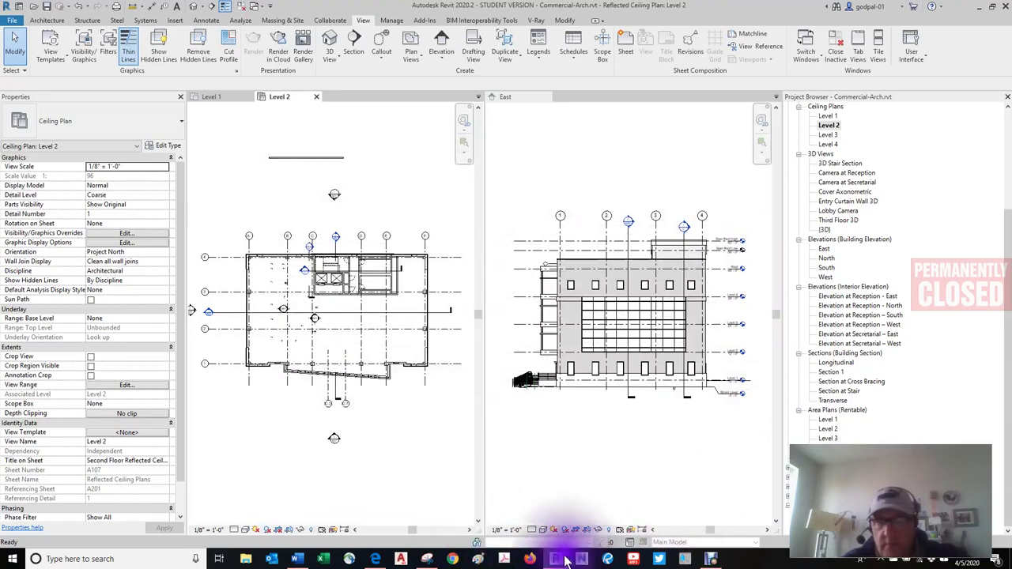
left_click(376, 560)
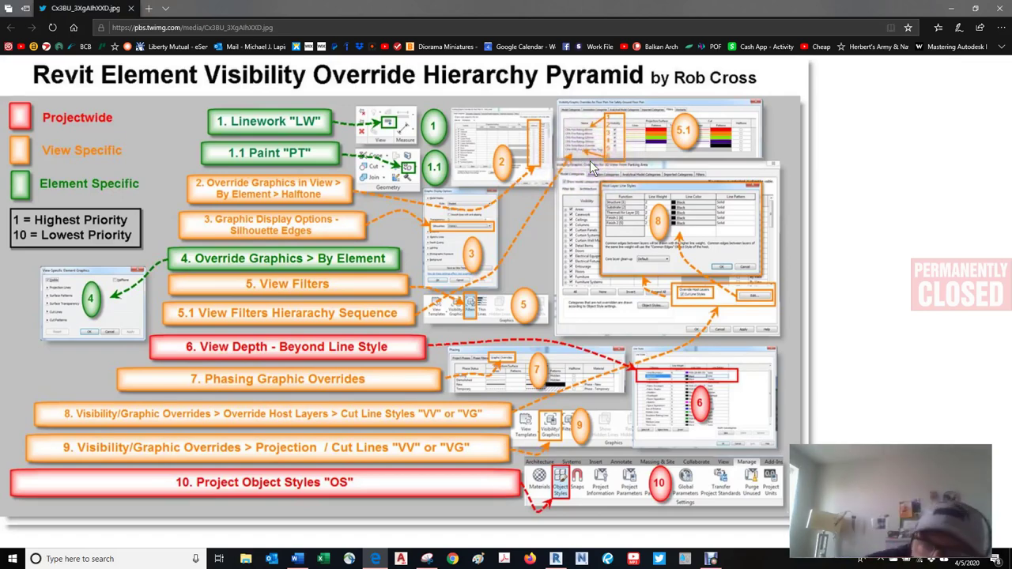
- In Level 2 Visibility/Graphic Overrides, enable host layer Cut Line Styles and open their Edit settings
left_click(556, 559)
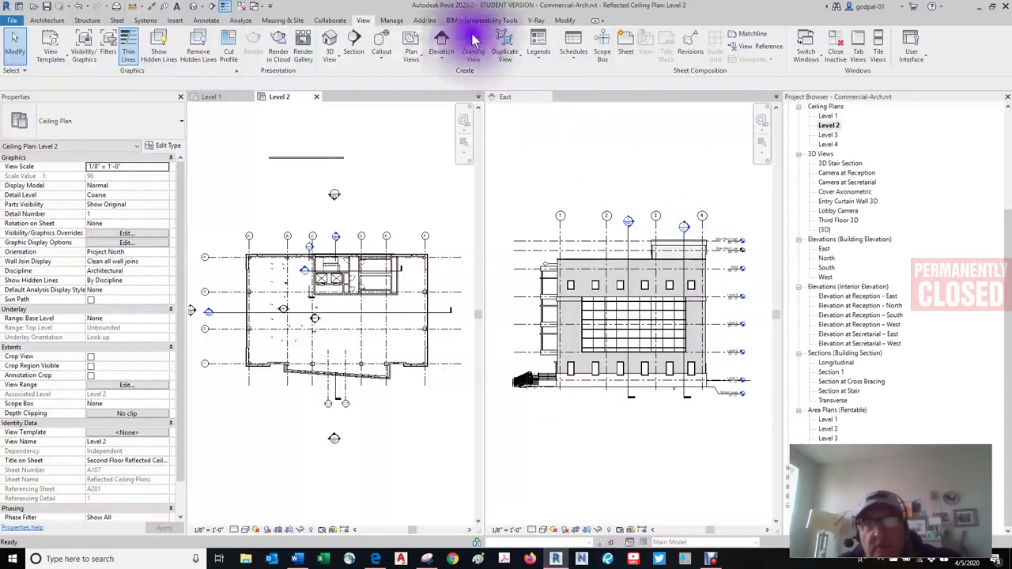
left_click(88, 46)
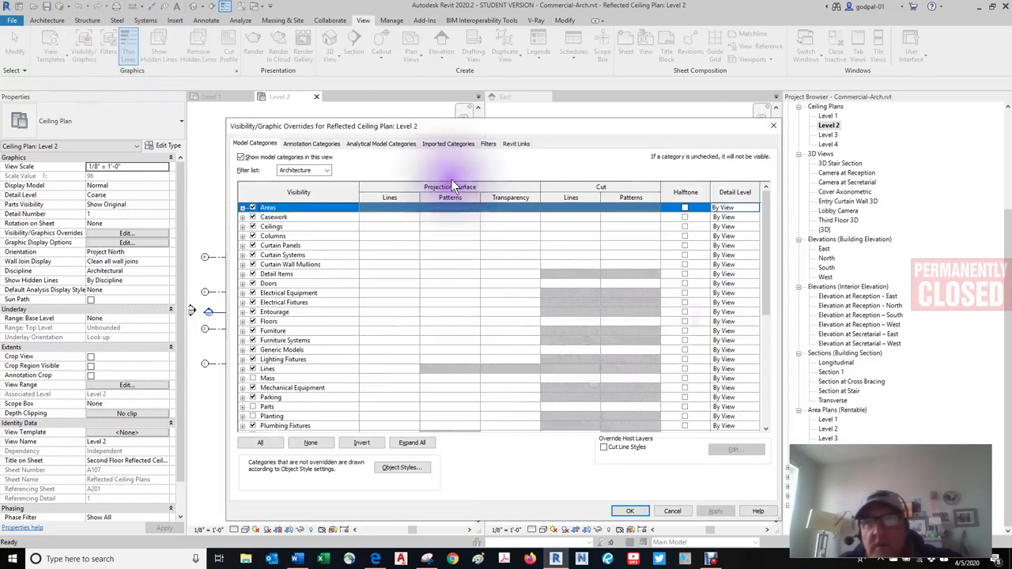
left_click(605, 447)
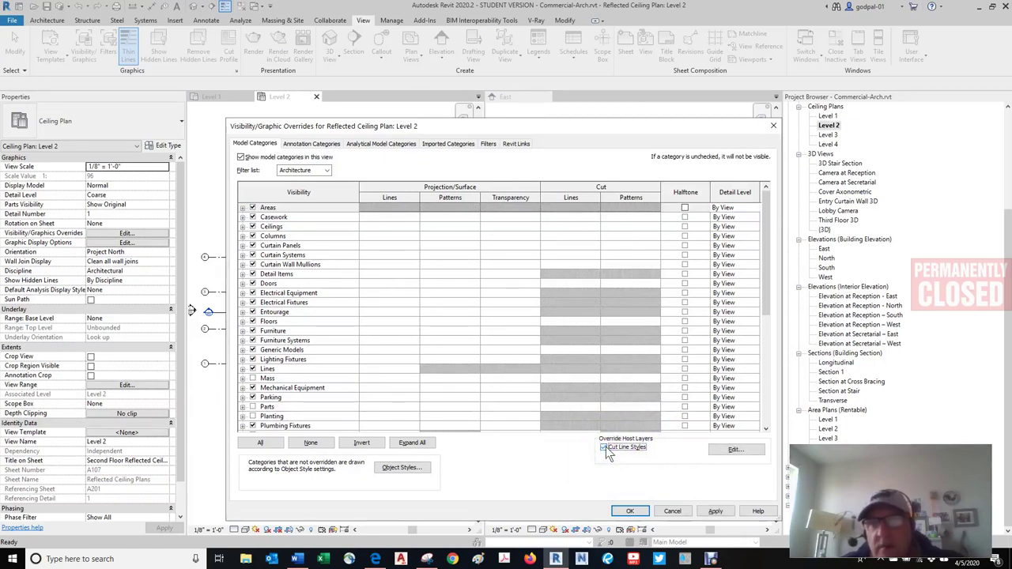
left_click(743, 450)
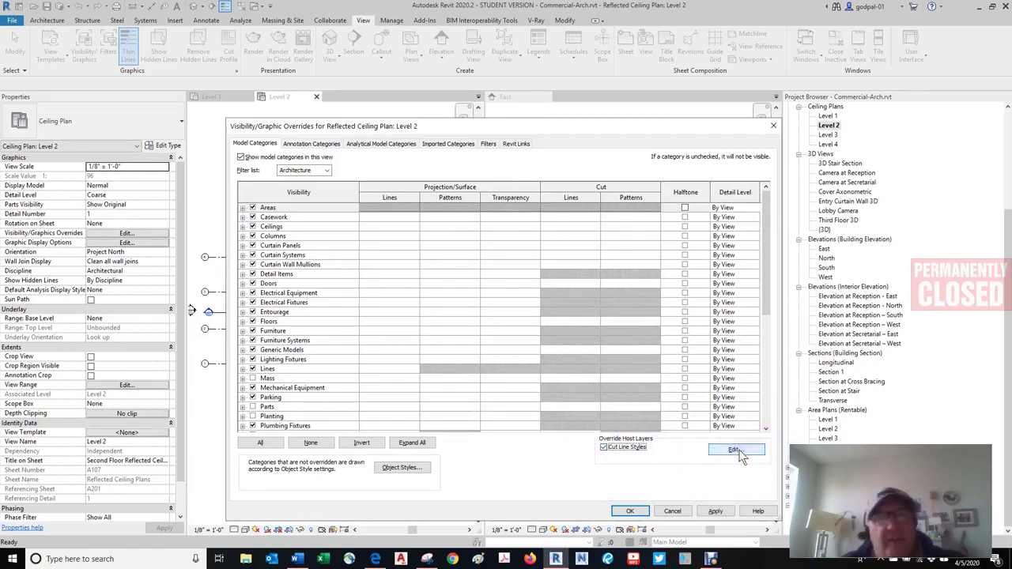
left_click(738, 452)
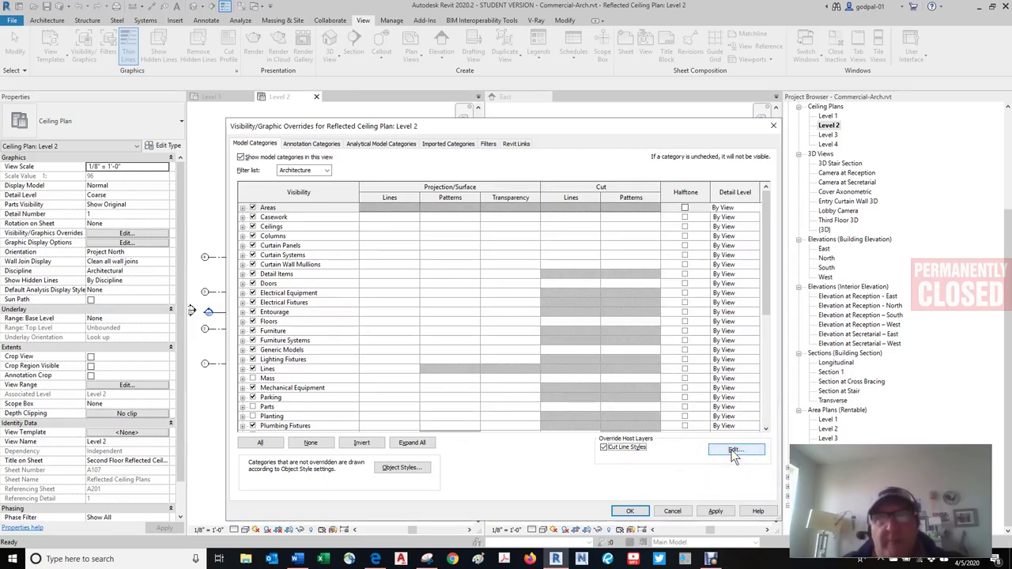
left_click(734, 450)
- Move the Host Layer Line Styles dialog and review its five weight-2 layers, Structure to Finish 2
left_click(510, 317)
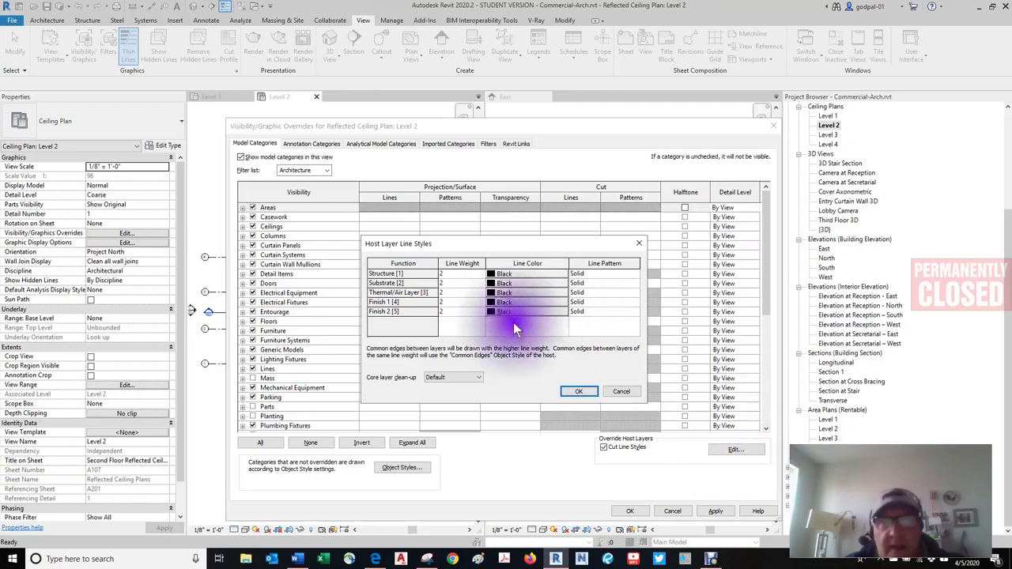
left_click(486, 241)
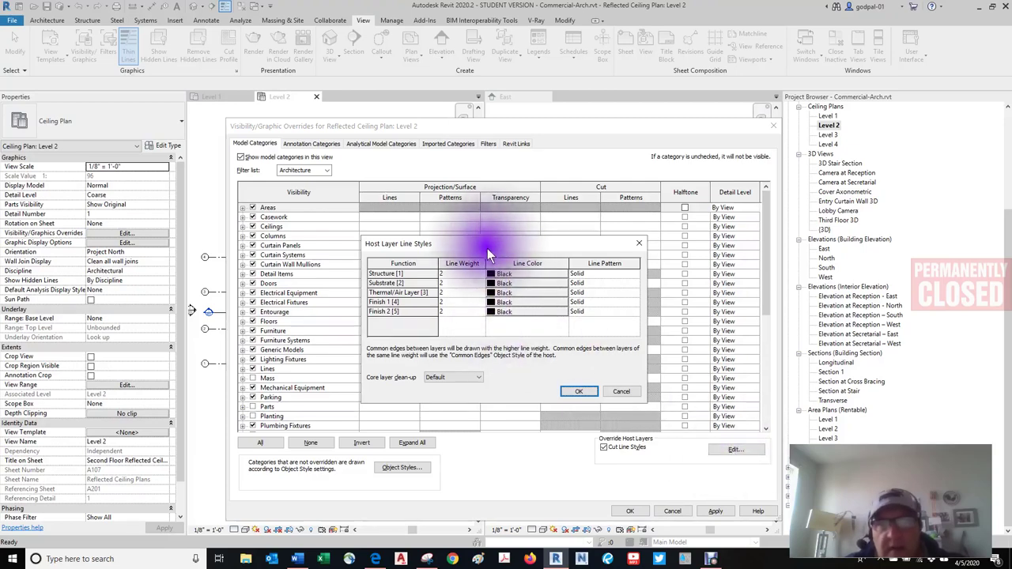
left_click_drag(483, 240, 552, 297)
left_click(447, 318)
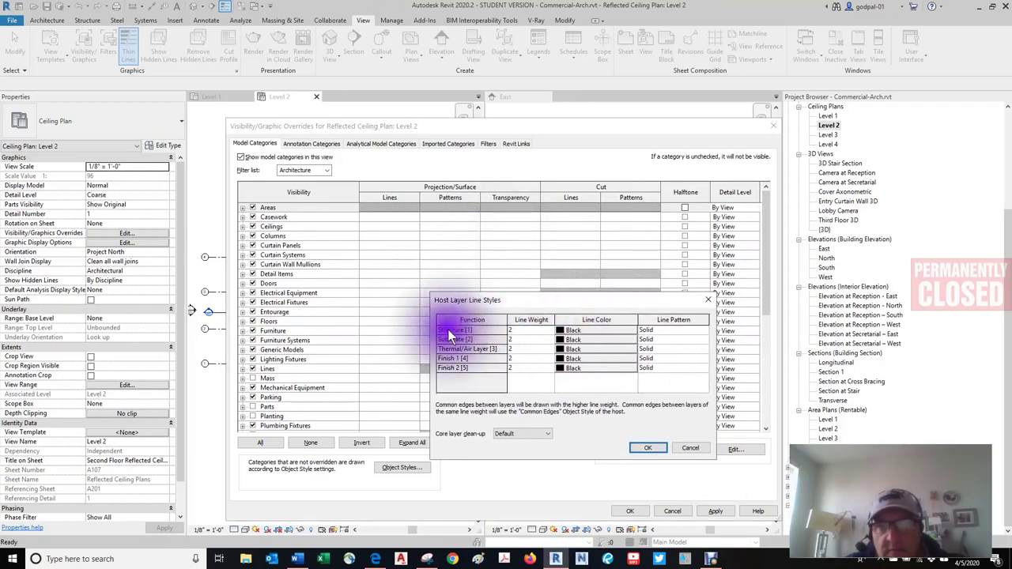
left_click(574, 333)
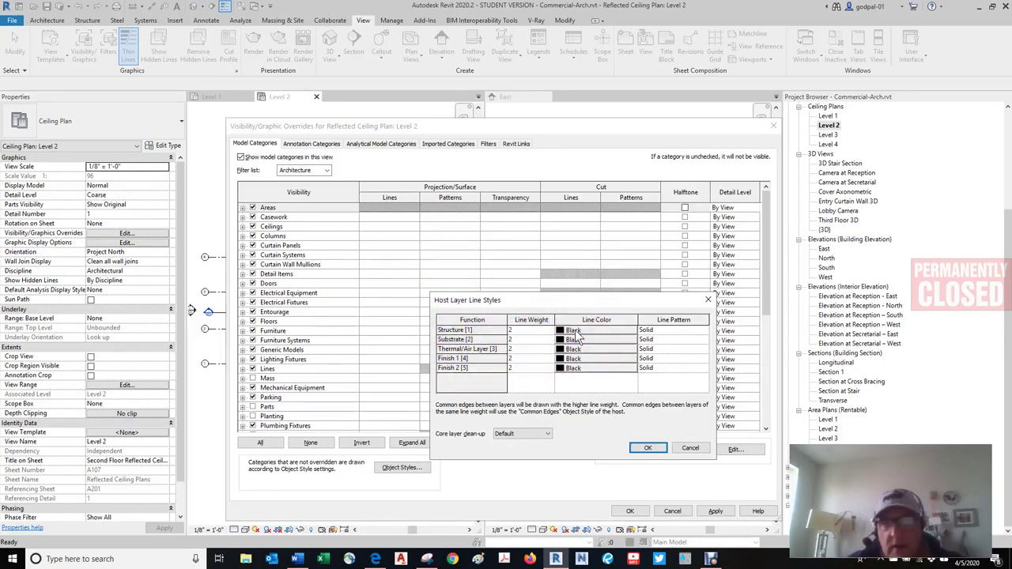
left_click(538, 302)
left_click(441, 300)
left_click(455, 299)
left_click(486, 303)
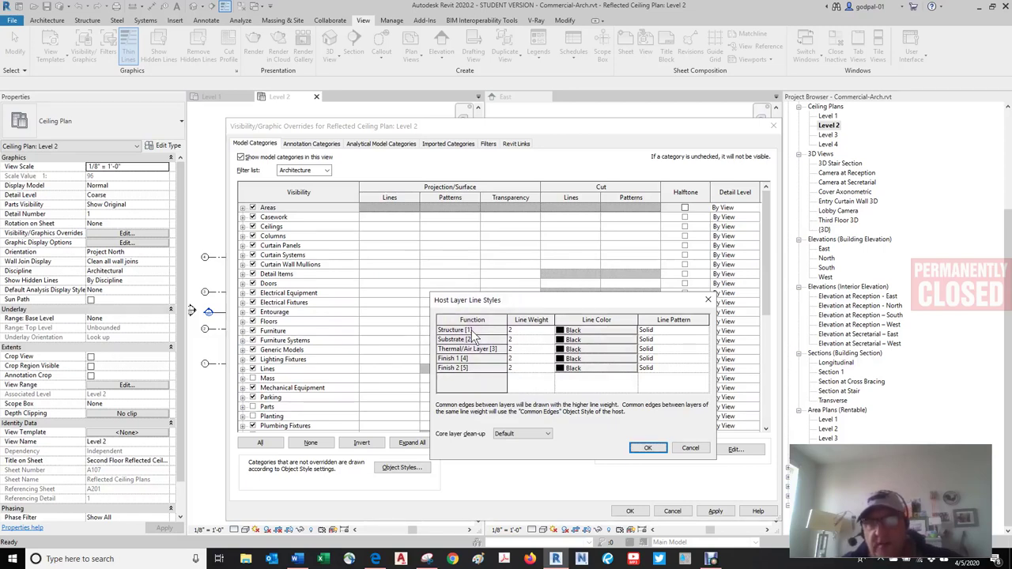
- Close Host Layer Line Styles, uncheck Cut Line Styles, and cancel the Level 2 overrides
left_click(683, 447)
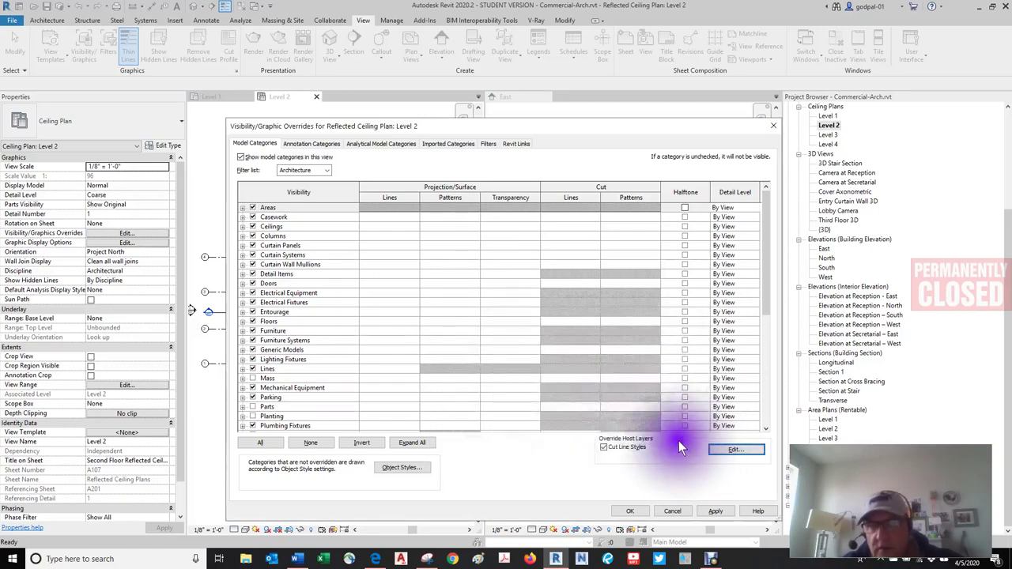
left_click(608, 446)
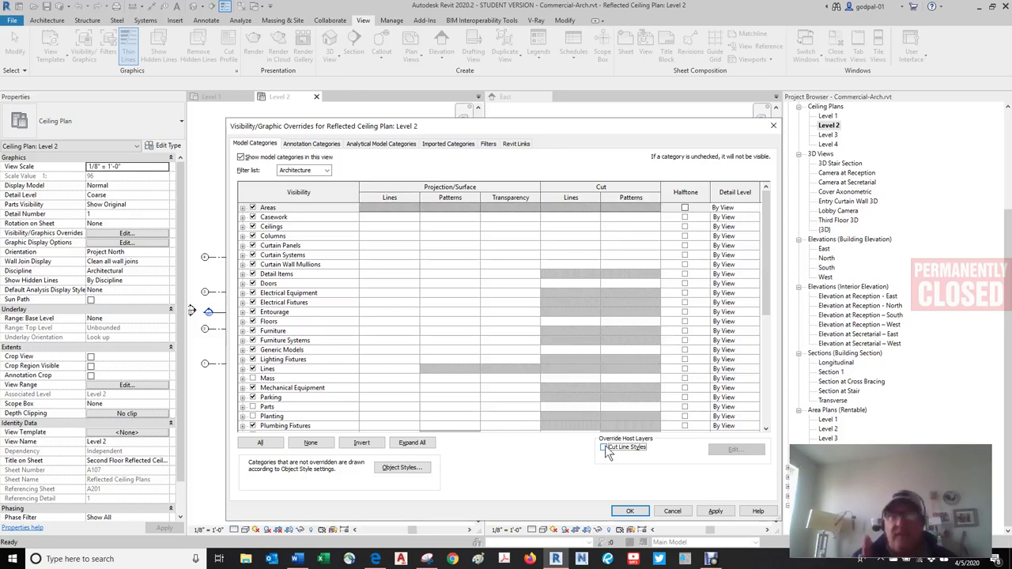
left_click(672, 511)
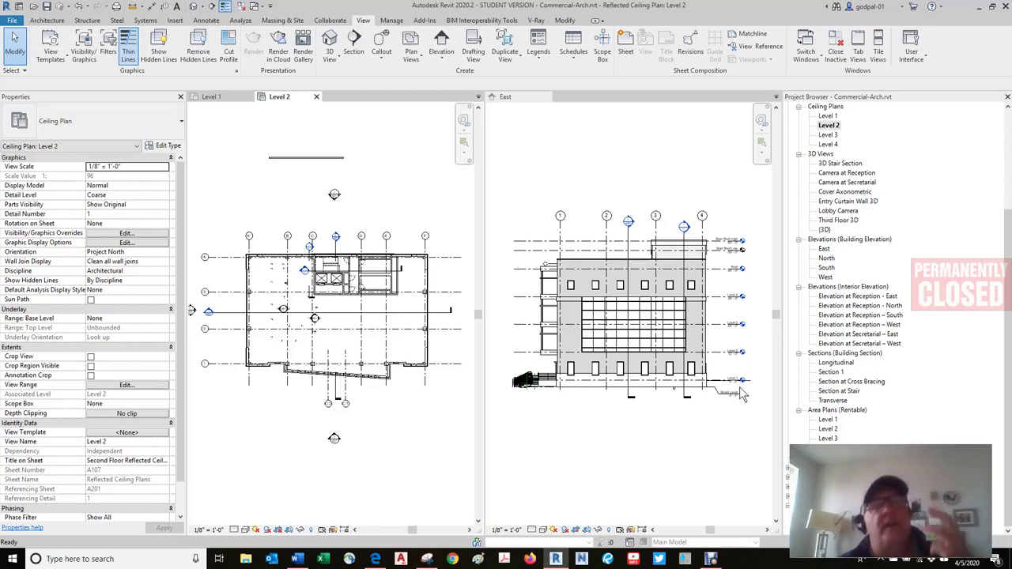
- Bring Microsoft Edge with the visibility override hierarchy pyramid image in front of Revit
left_click(759, 413)
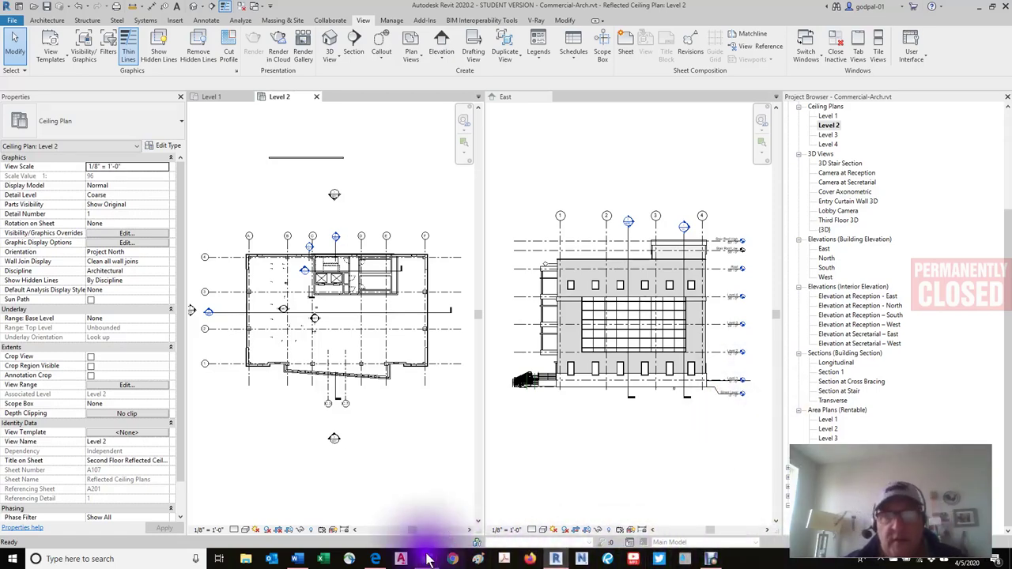
left_click(376, 559)
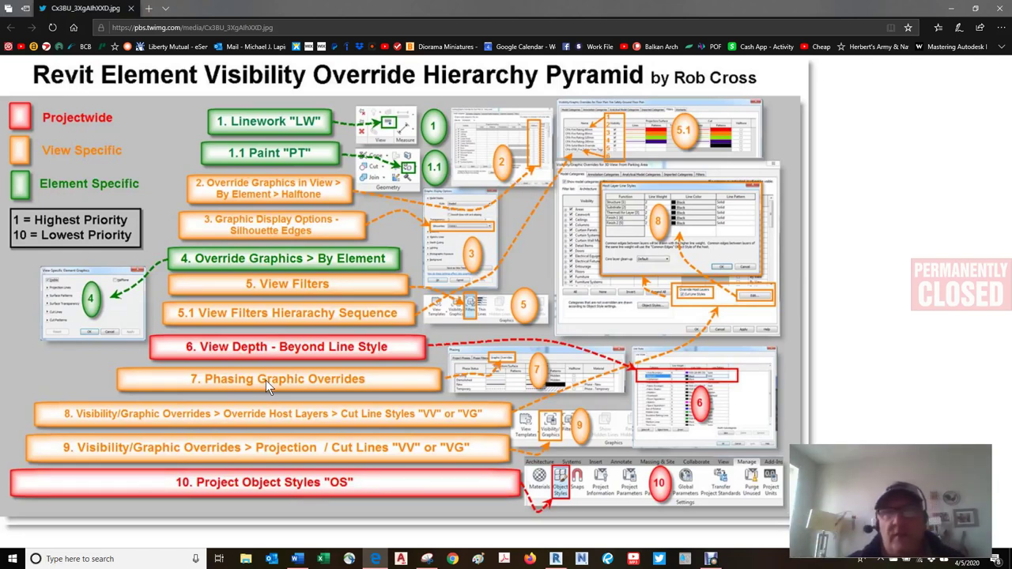
- Point out levels on the hierarchy pyramid image, from 1 Linework to 10 Project Object Styles
left_click(265, 380)
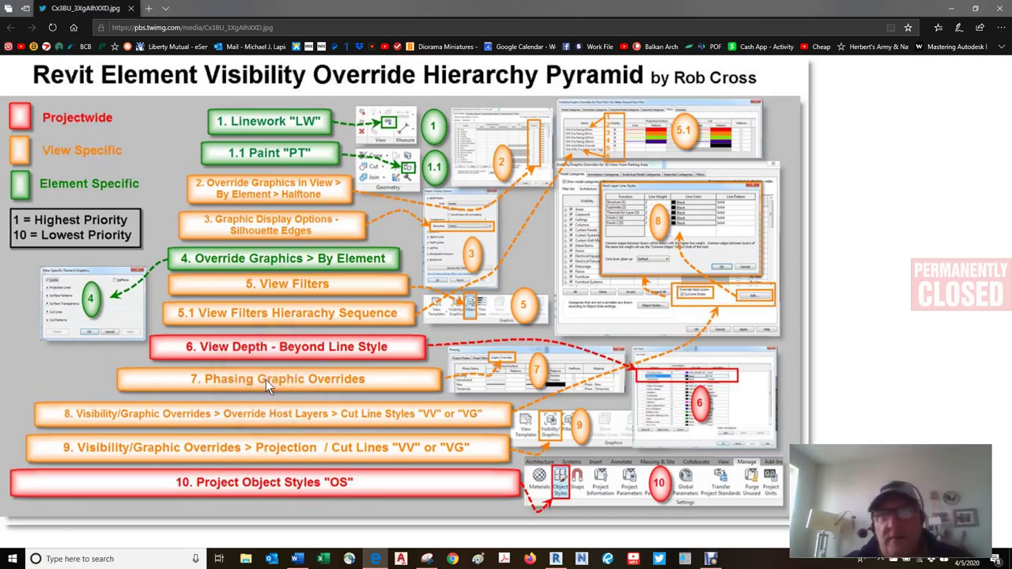
left_click(176, 486)
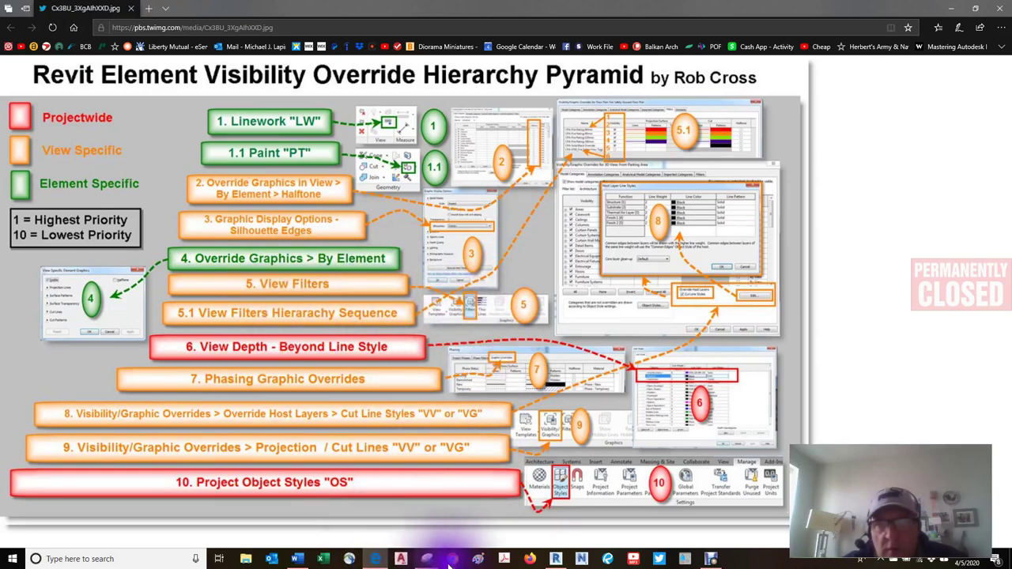
- Back in Revit, open the View Filters dialog, then start and cancel a new filter
left_click(556, 559)
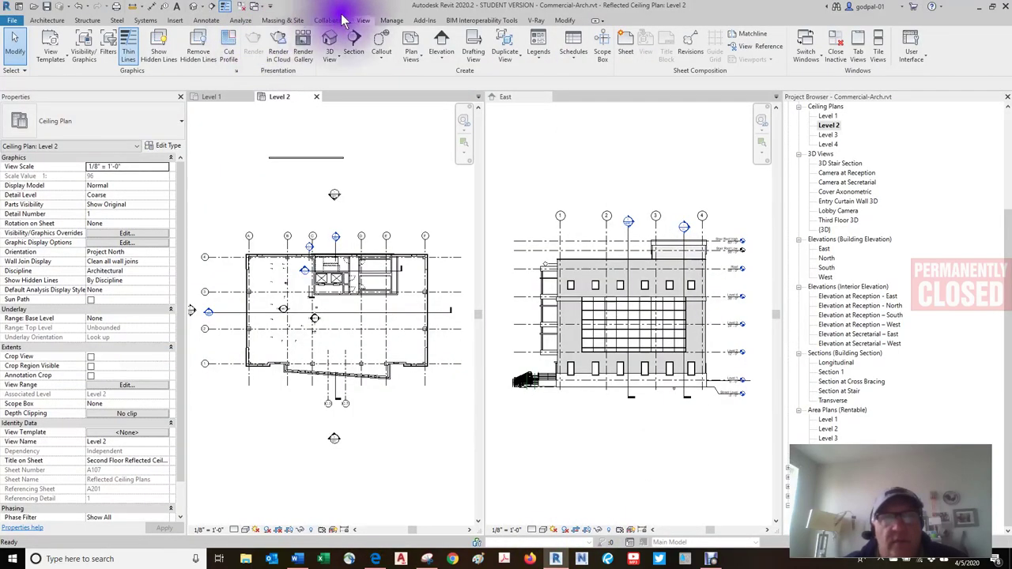
left_click(111, 41)
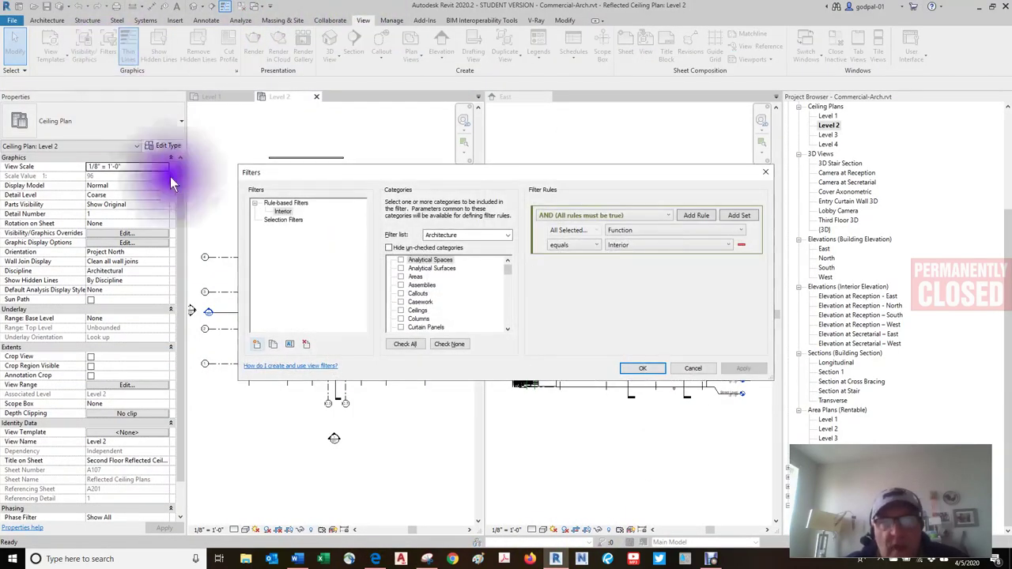
left_click(256, 344)
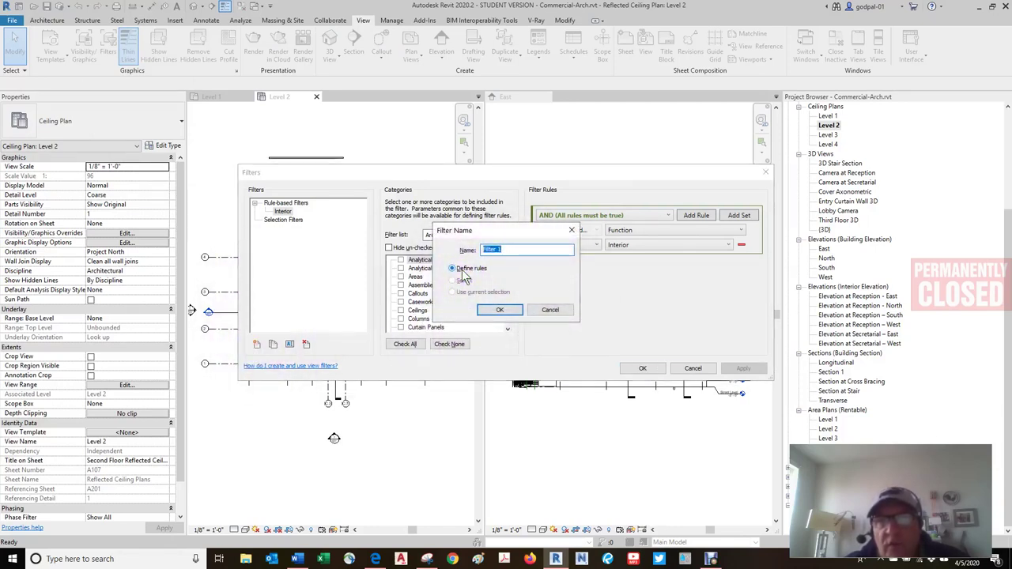
left_click(545, 309)
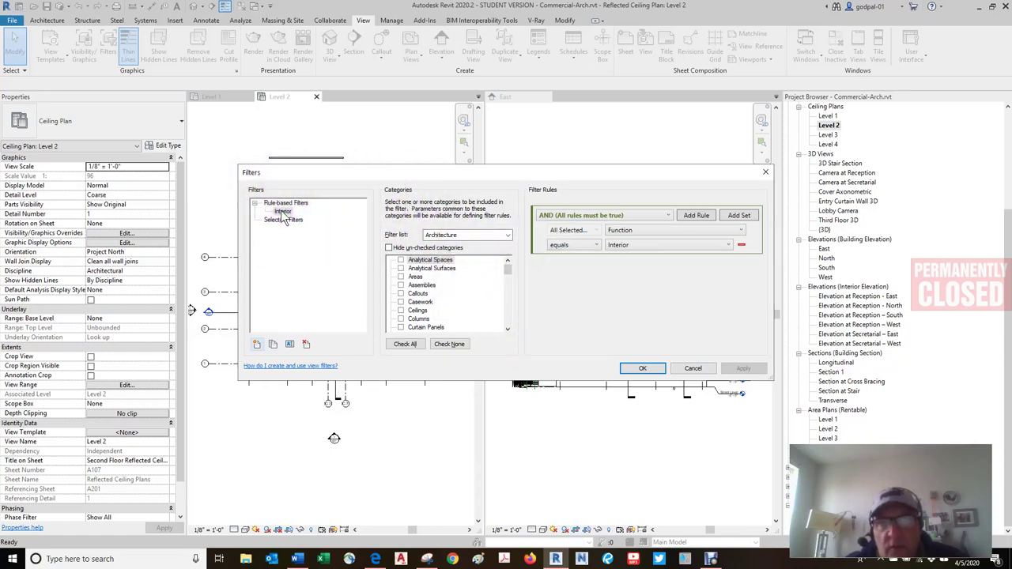
- Browse the Interior filter's category list under the Architecture discipline
left_click(501, 237)
left_click(498, 235)
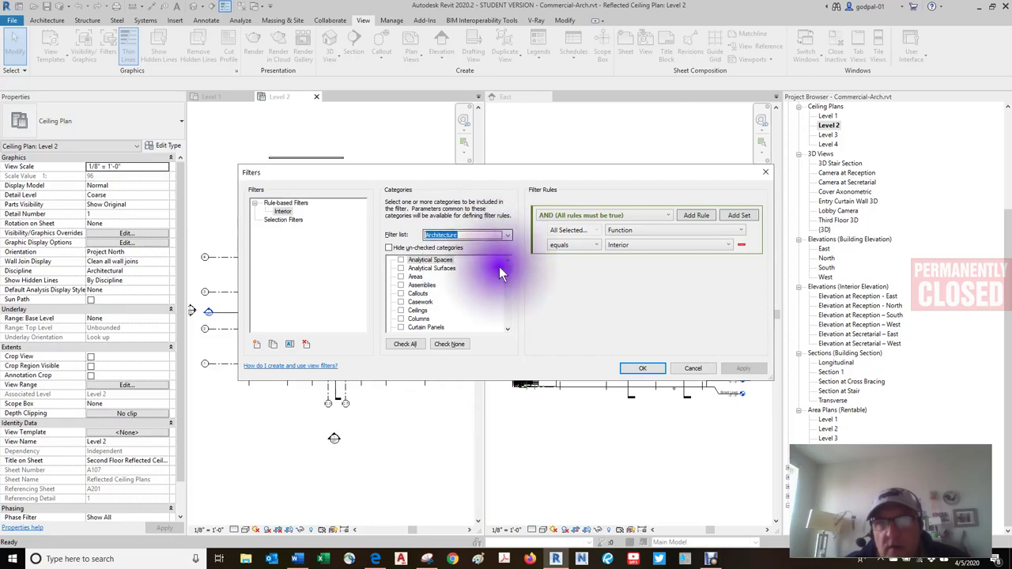
scroll(506, 272, "down", 3)
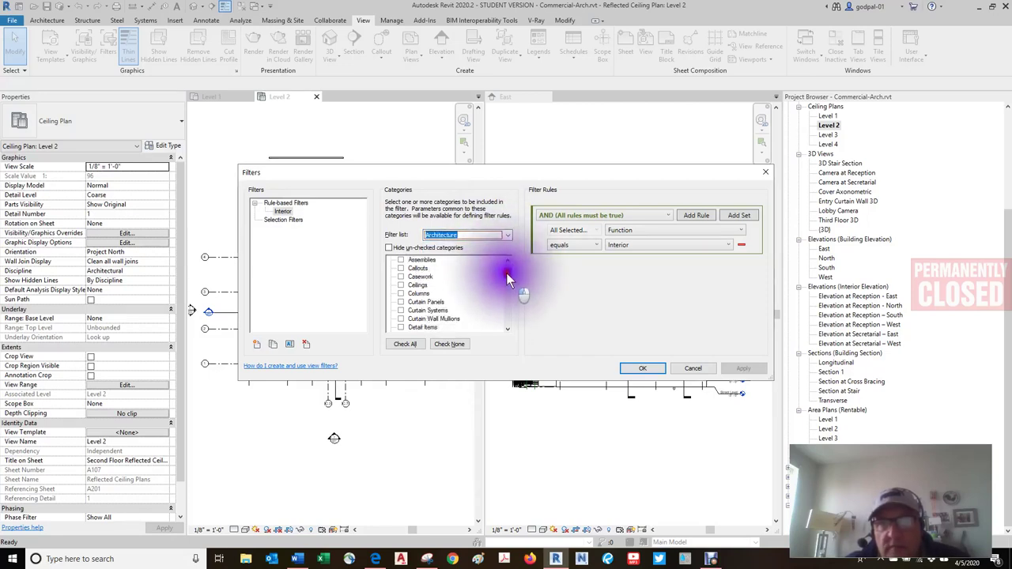
scroll(504, 282, "down", 2)
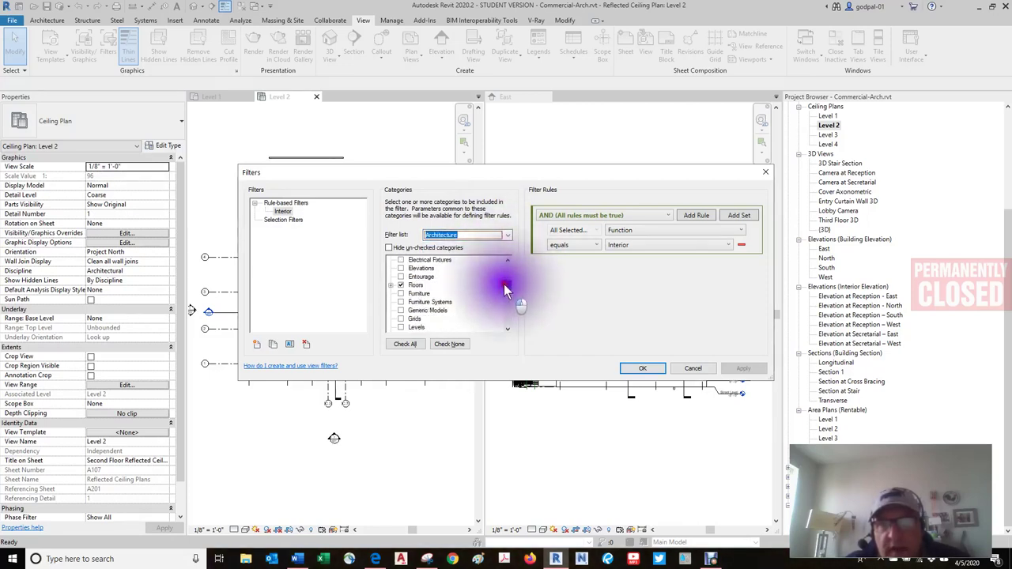
scroll(504, 277, "up", 3)
scroll(504, 276, "up", 2)
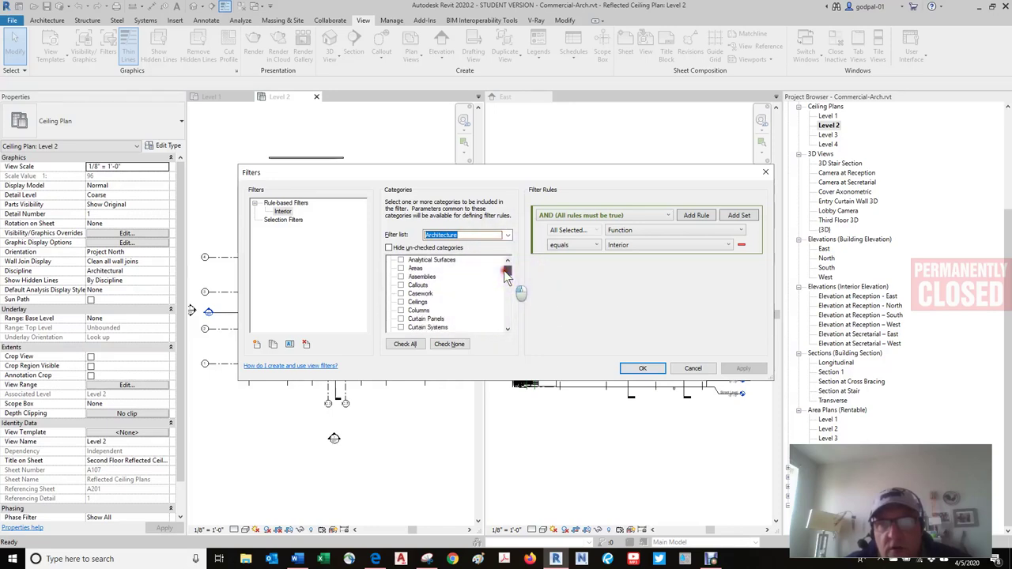
scroll(504, 273, "down", 2)
scroll(503, 274, "up", 3)
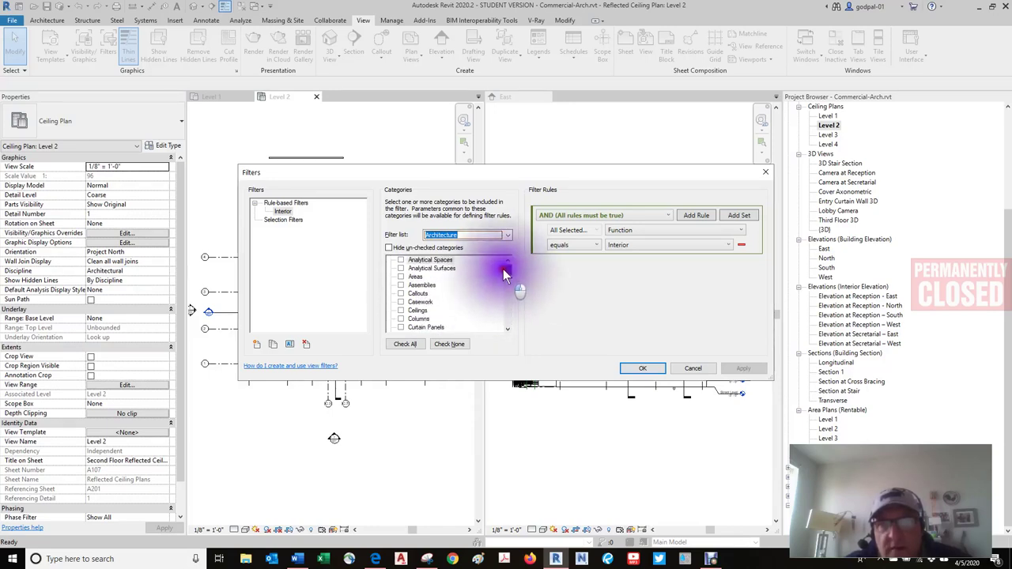
- Switch the Interior filter's discipline list to Electrical and check Conduits
left_click(507, 235)
left_click(427, 246)
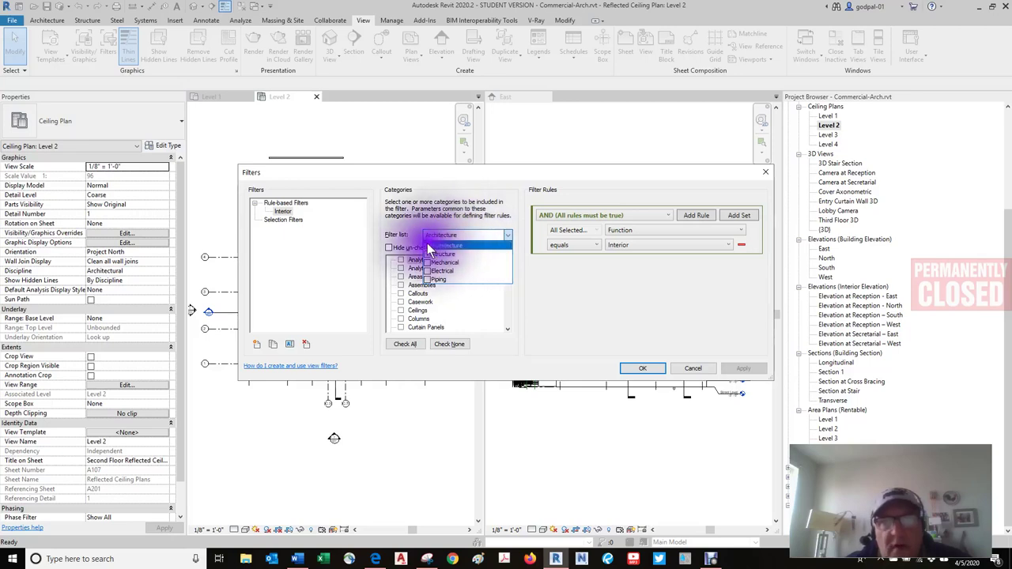
left_click(428, 271)
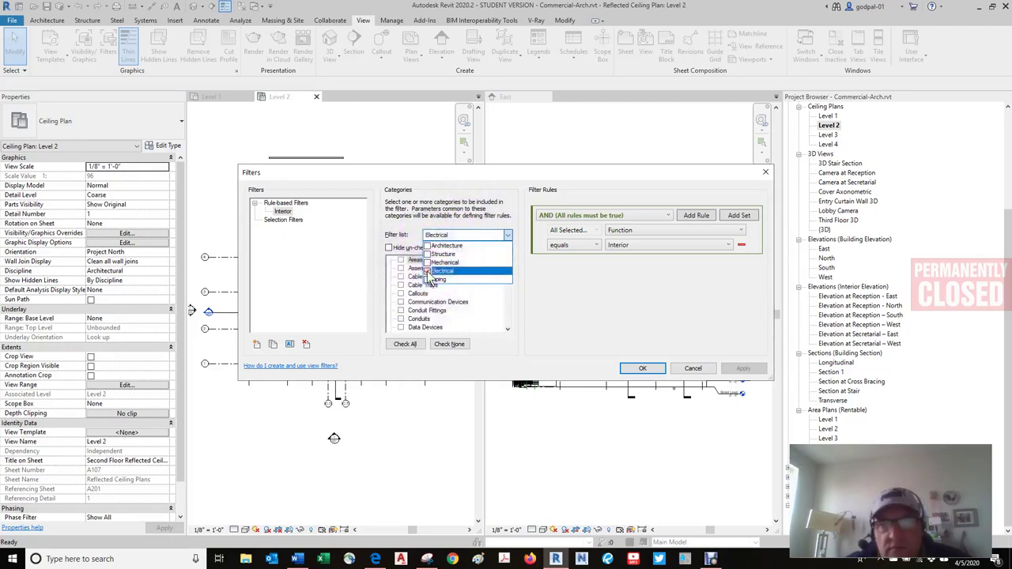
left_click(512, 305)
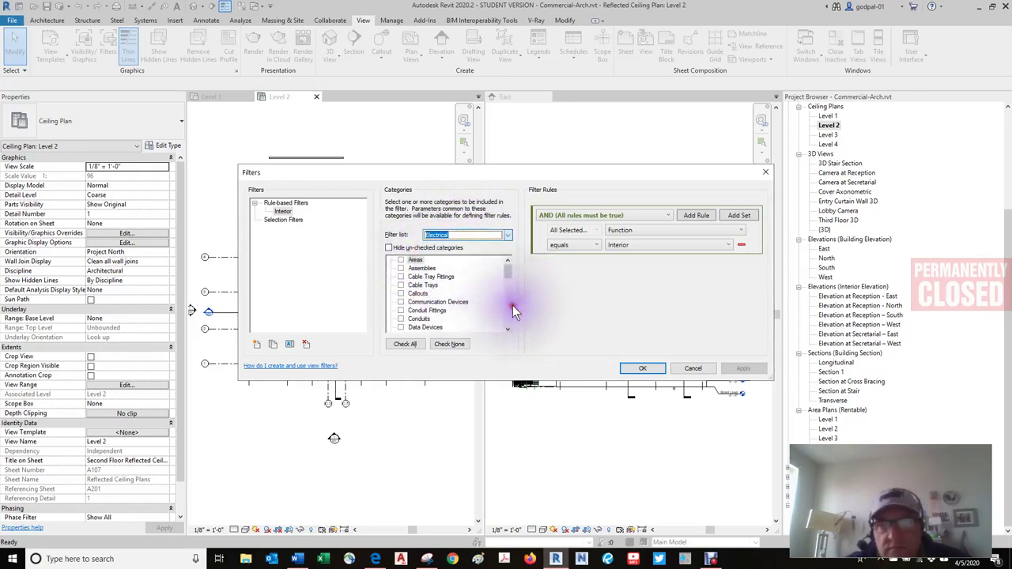
left_click(401, 318)
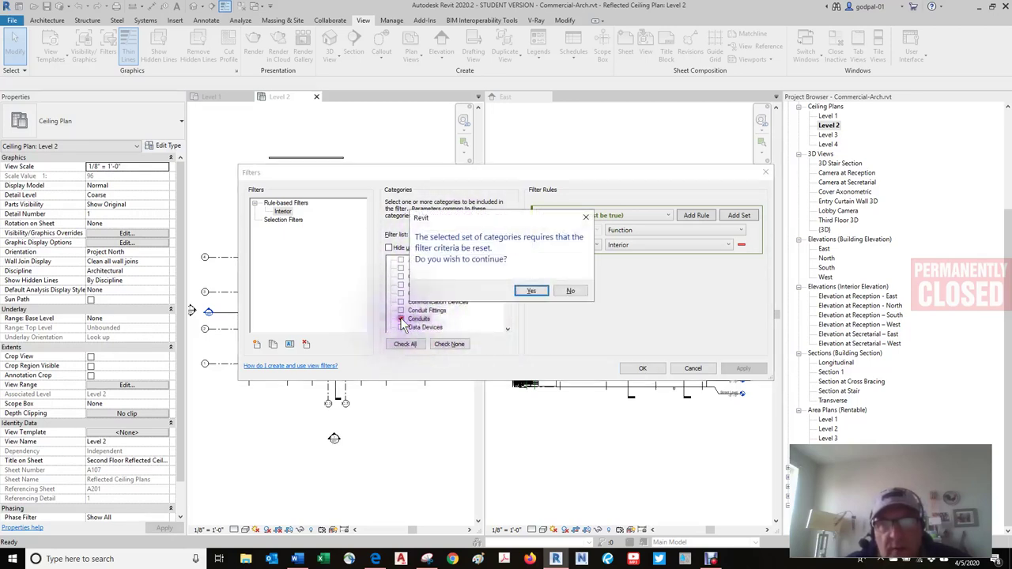
- Accept the prompt that resets the Interior filter's rules for Conduits
left_click(540, 293)
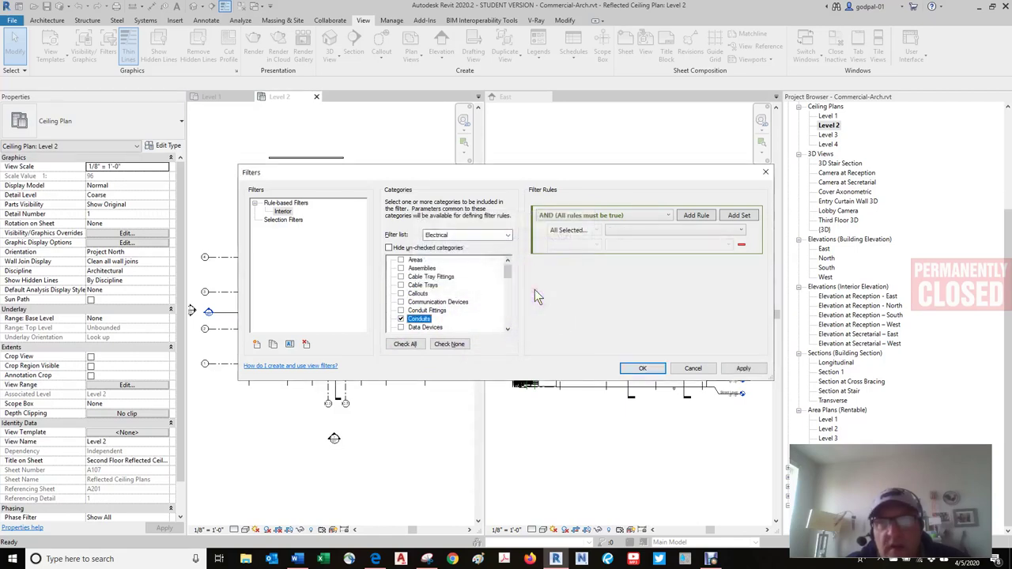
left_click(553, 232)
left_click(538, 184)
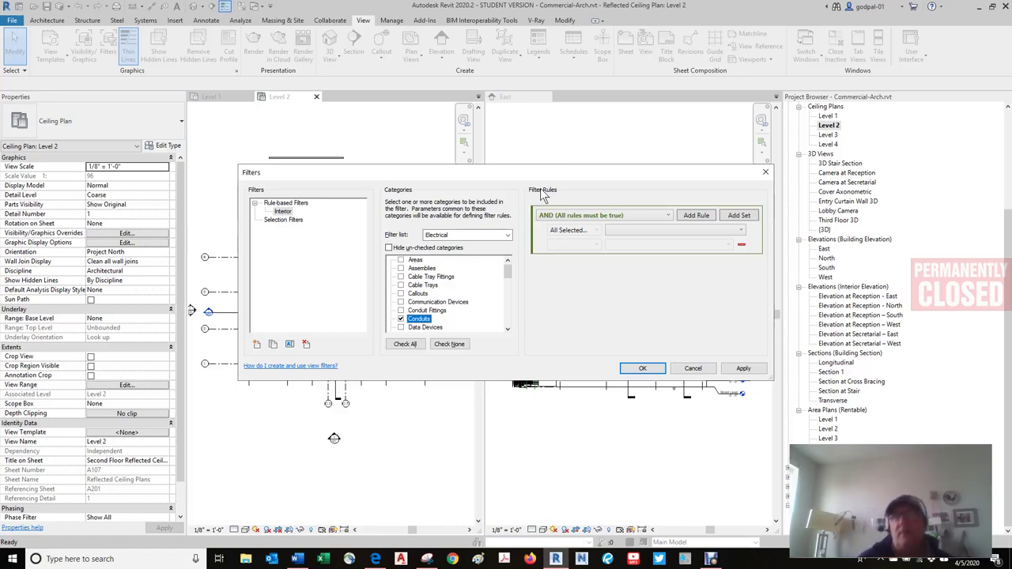
left_click(540, 190)
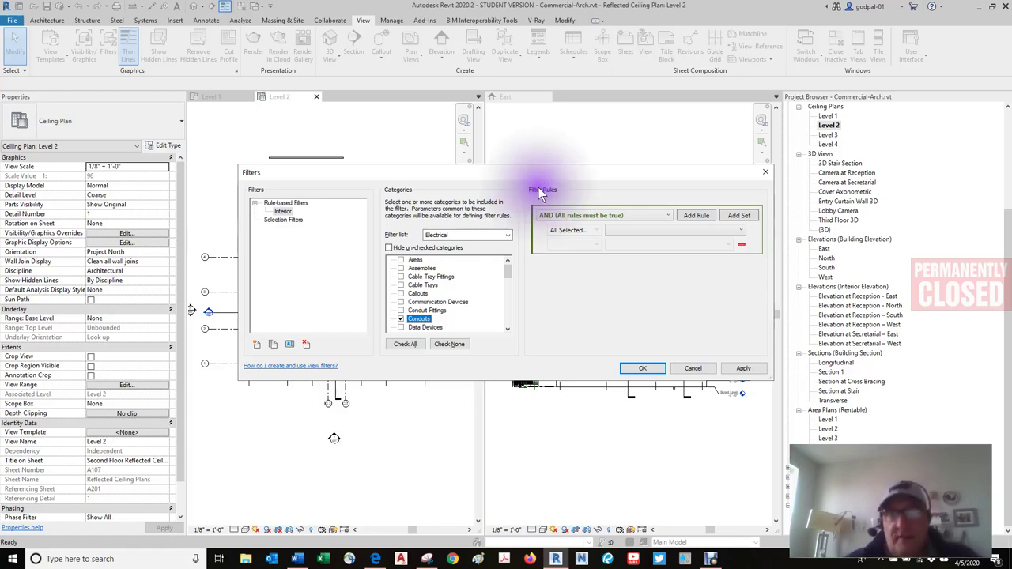
left_click(539, 191)
left_click(539, 190)
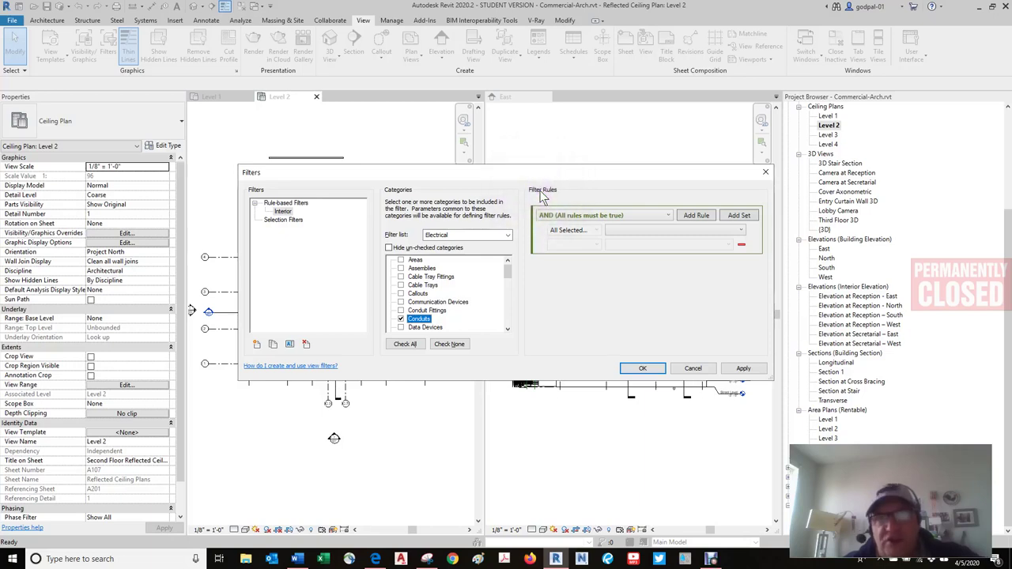
- Set the Filter Rules logic to AND (All rules must be true)
left_click(542, 192)
left_click(564, 215)
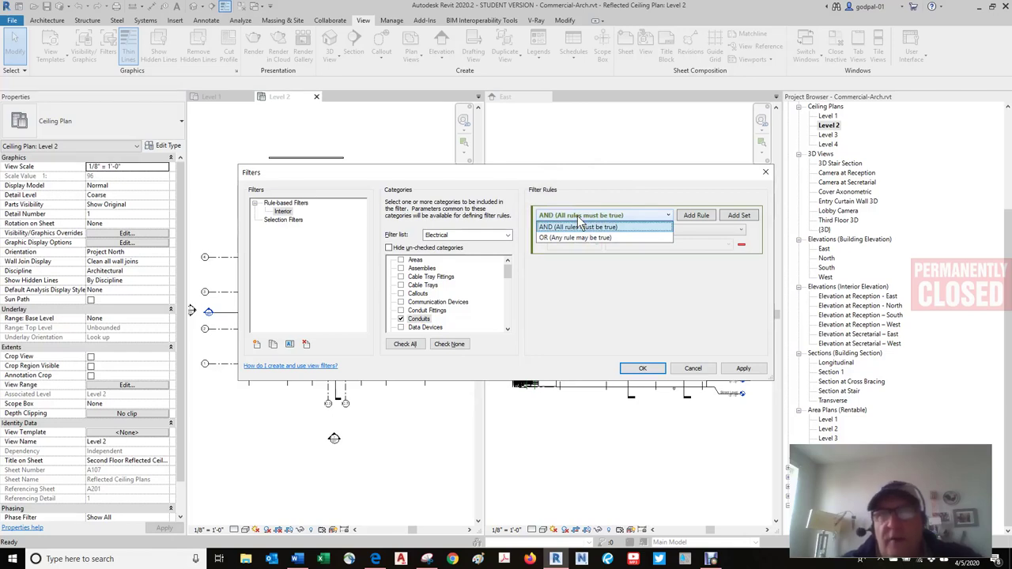
left_click(574, 211)
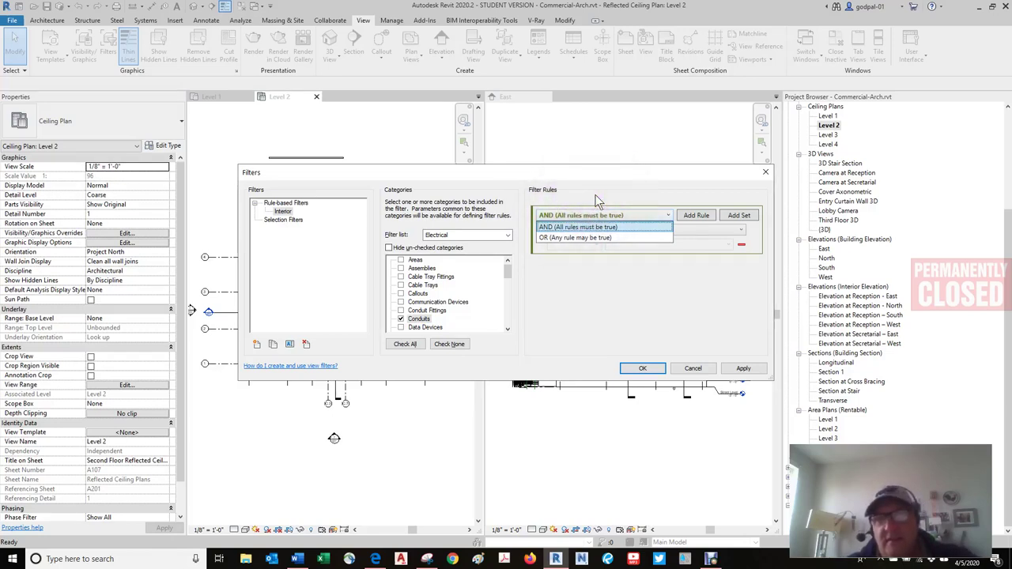
left_click(597, 195)
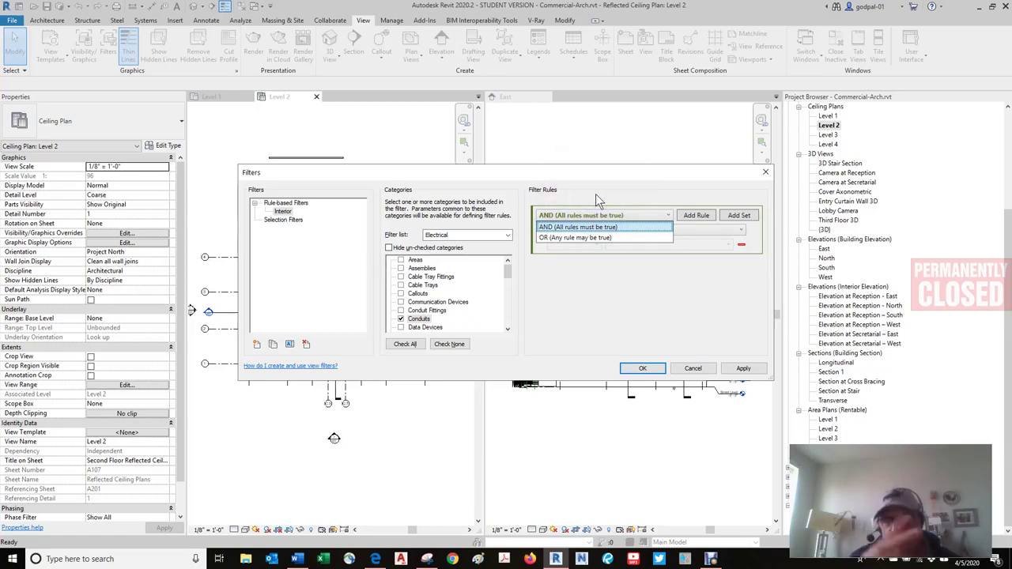
left_click(542, 175)
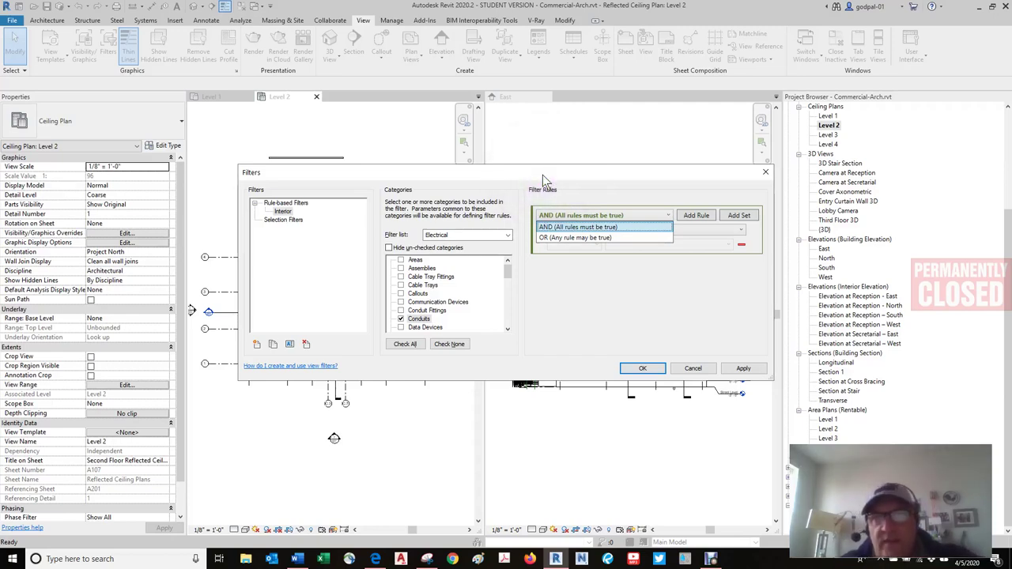
left_click(562, 227)
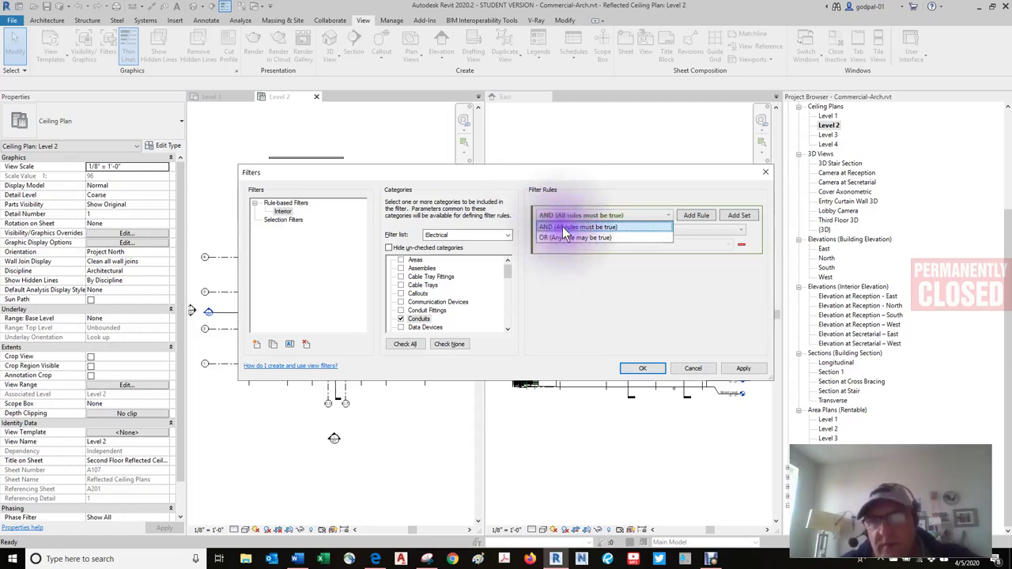
left_click(580, 240)
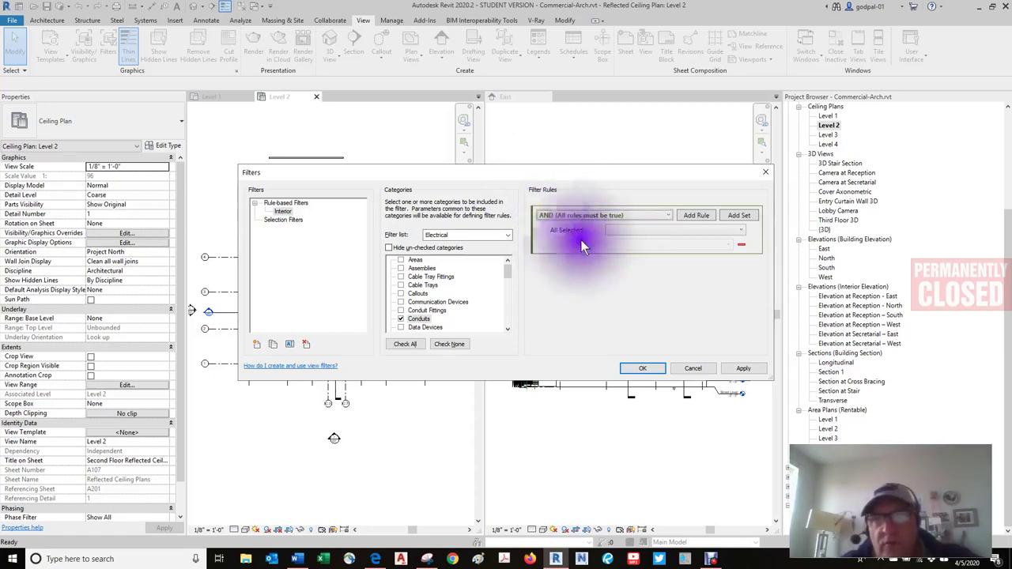
- Look through the rule's parameter list without choosing a parameter
left_click(735, 230)
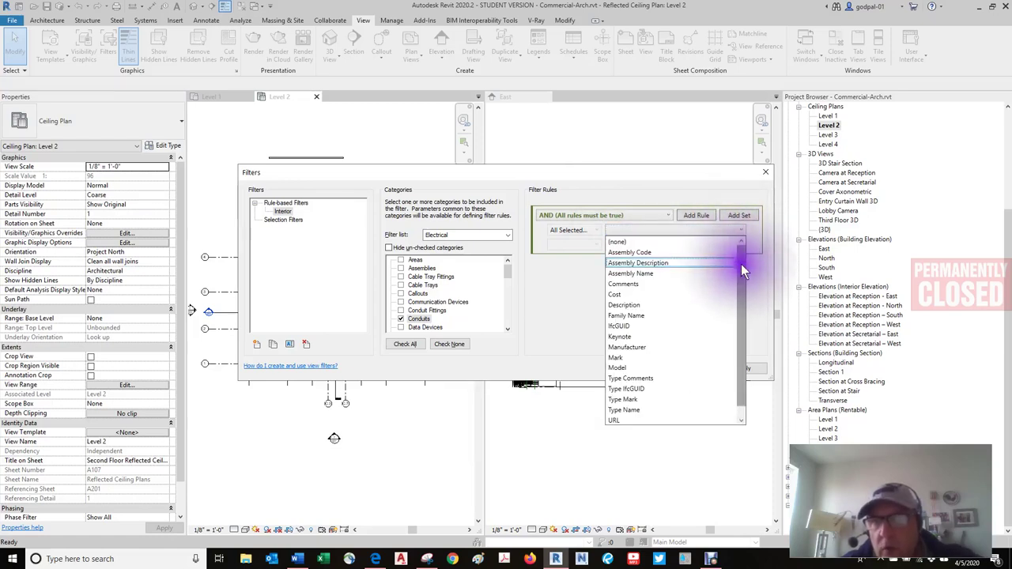
scroll(740, 275, "down", 1)
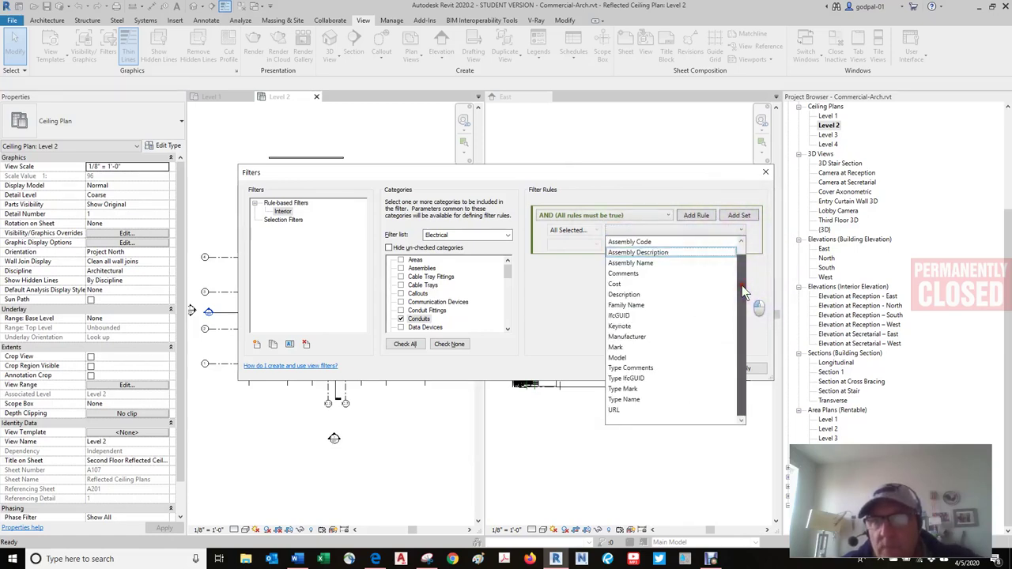
left_click_drag(742, 286, 739, 265)
left_click(592, 227)
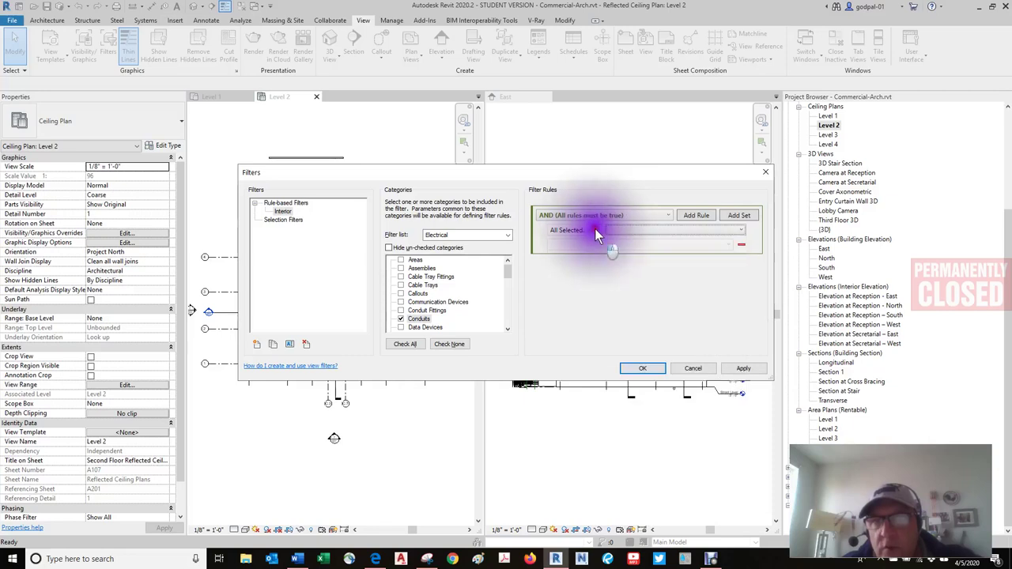
left_click(741, 230)
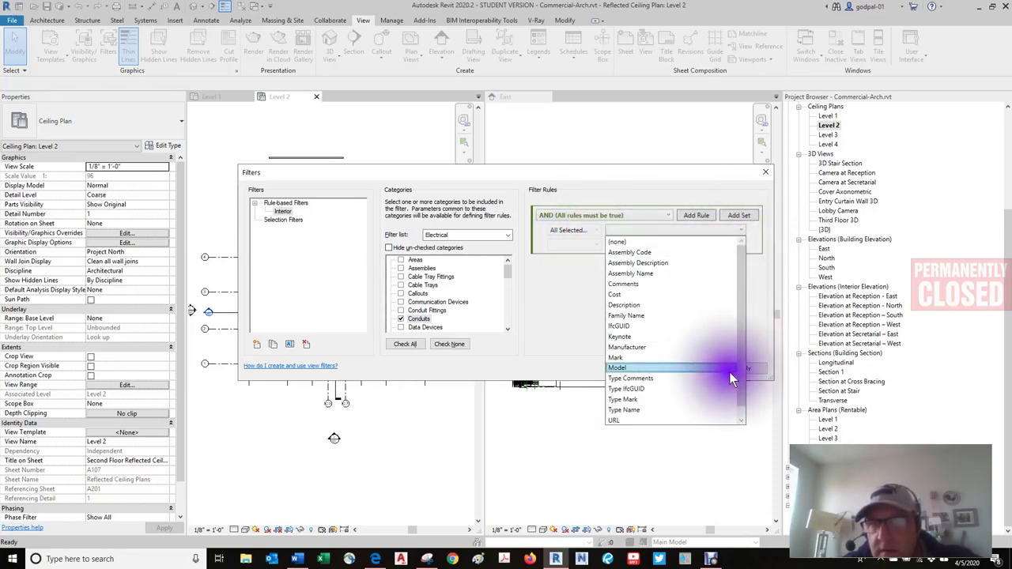
left_click_drag(740, 374, 744, 394)
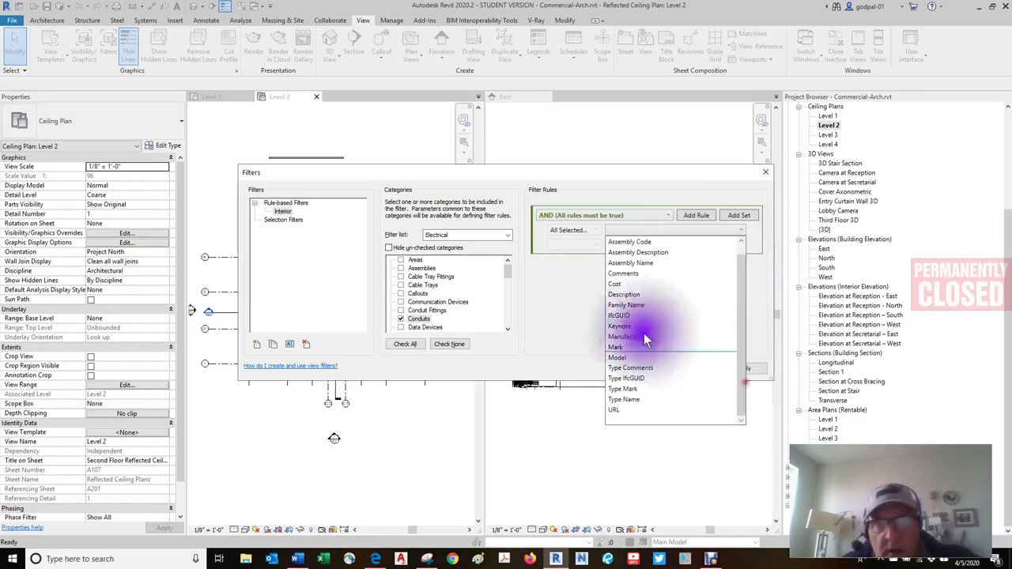
left_click(539, 281)
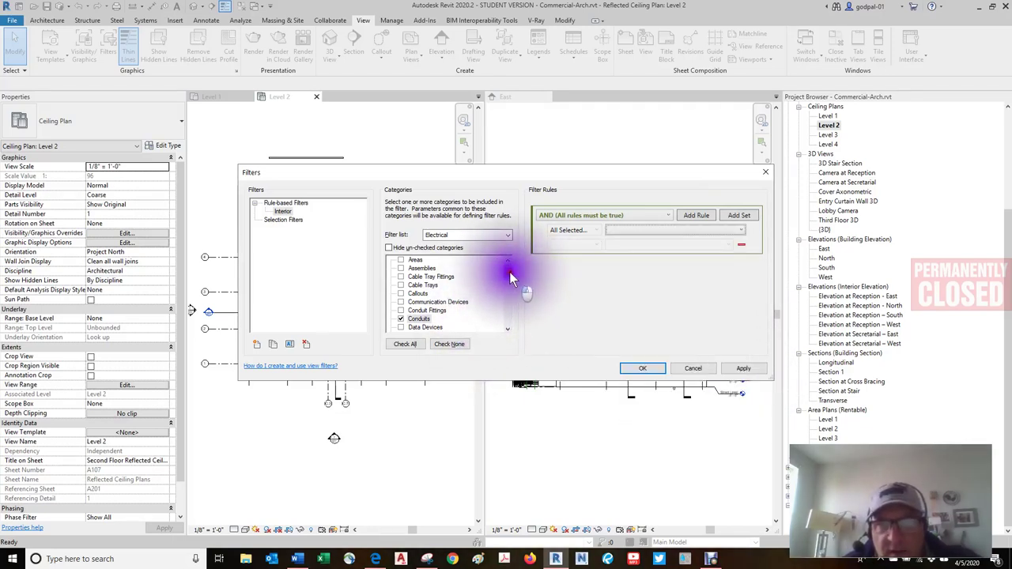
- Clear all categories with Check None and check only Conduits for the Interior filter
scroll(509, 278, "down", 4)
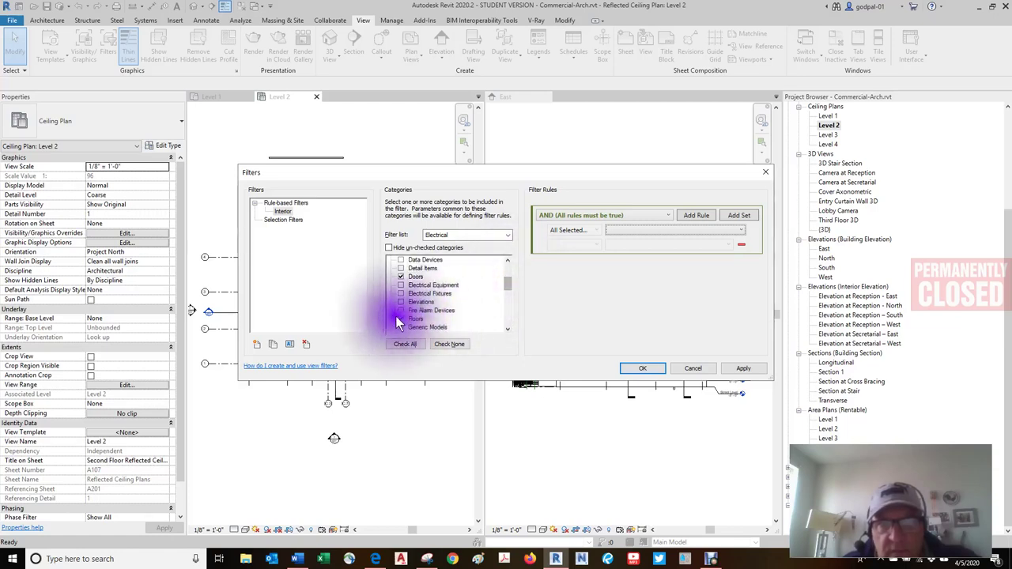
left_click(400, 318)
scroll(509, 300, "down", 5)
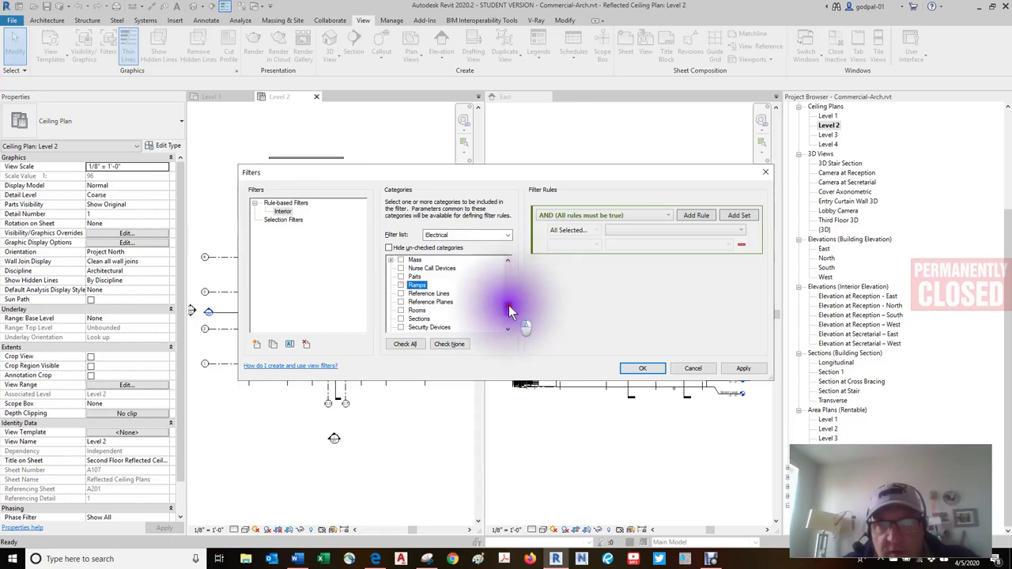
left_click_drag(508, 307, 508, 294)
left_click(405, 344)
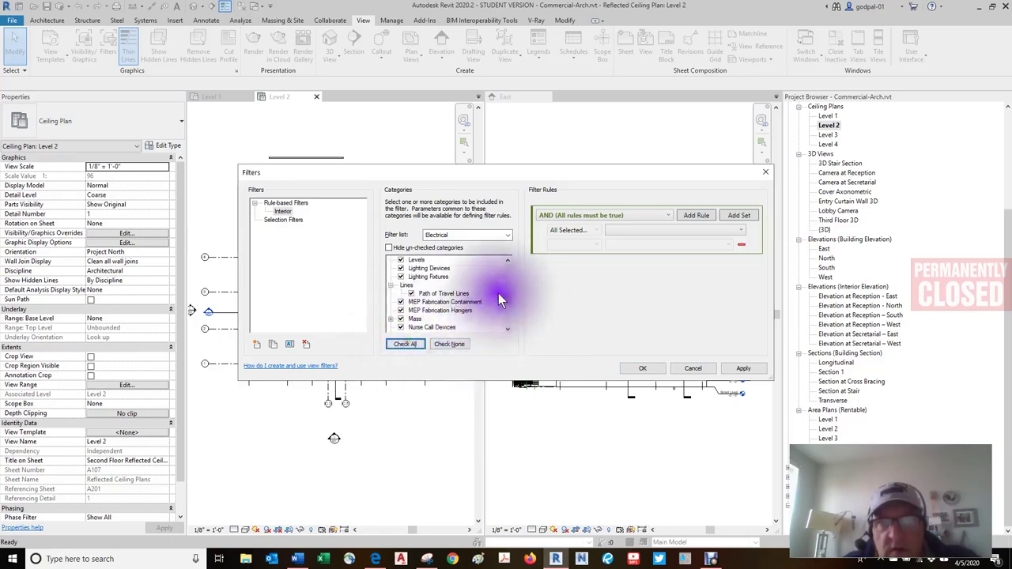
left_click(447, 344)
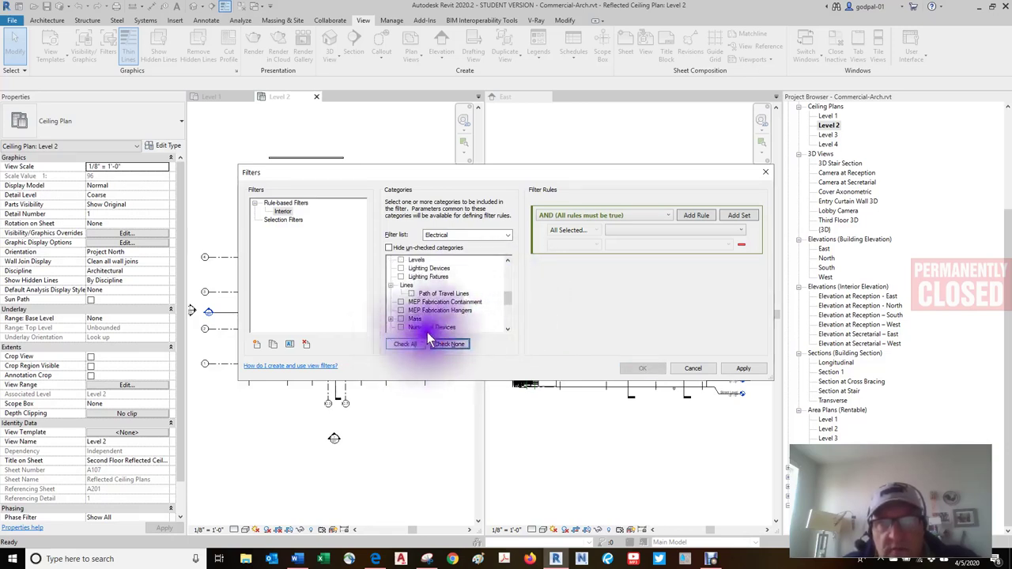
scroll(428, 316, "up", 2)
scroll(426, 297, "up", 3)
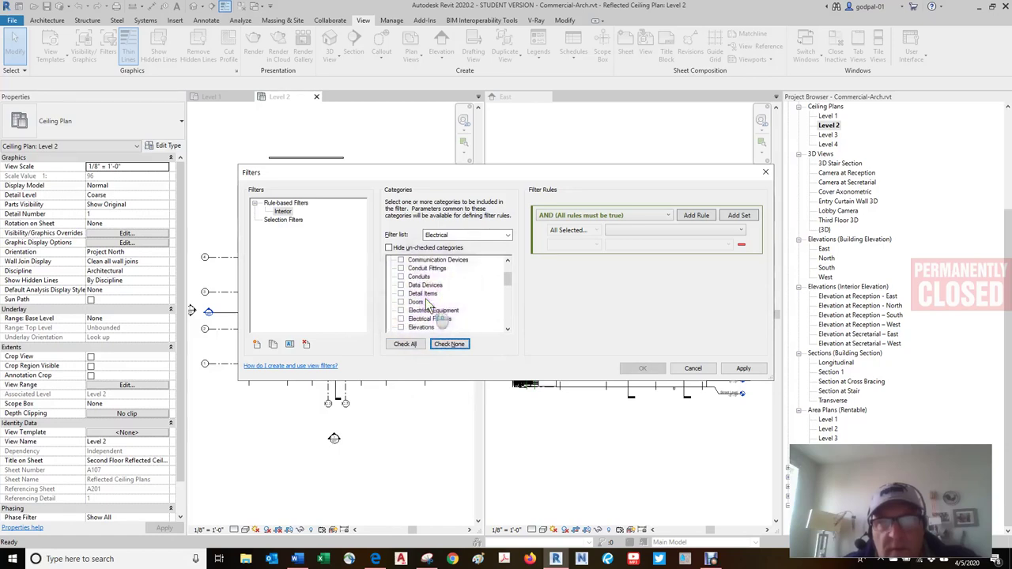
left_click(401, 284)
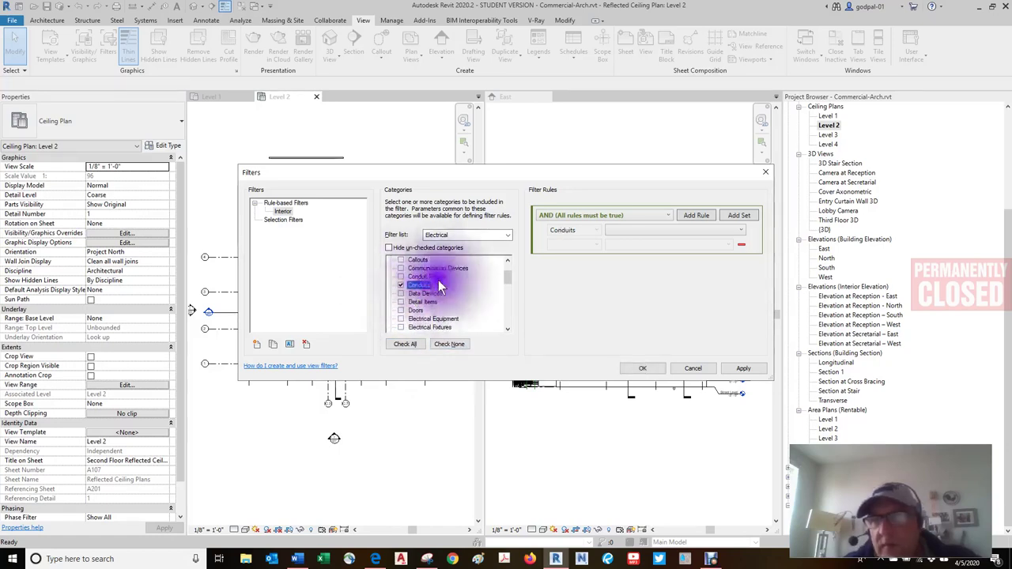
- Base the Conduits rule on Top Elevation, then Apply and OK the Filters dialog
left_click(711, 230)
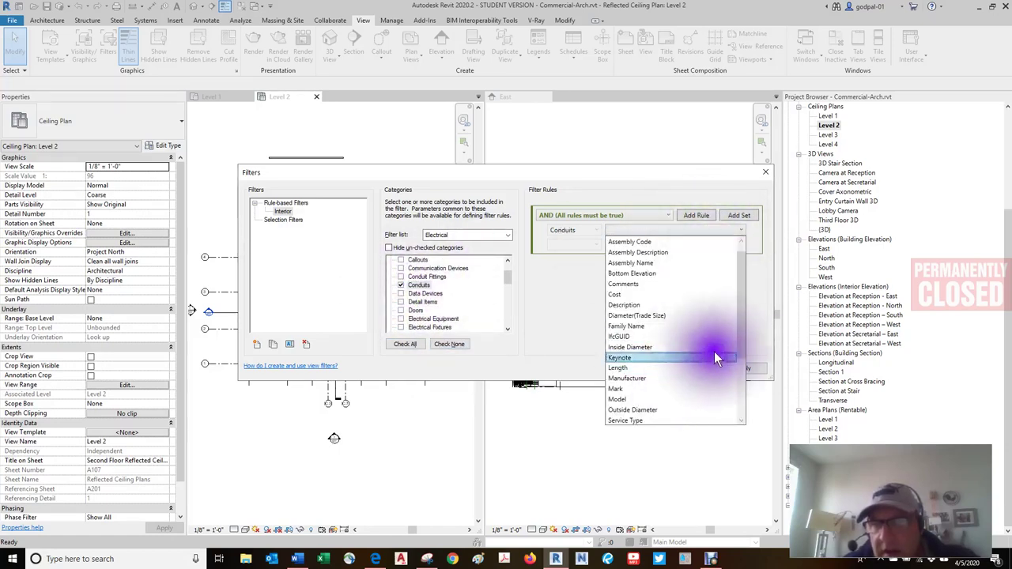
left_click_drag(739, 354, 741, 401)
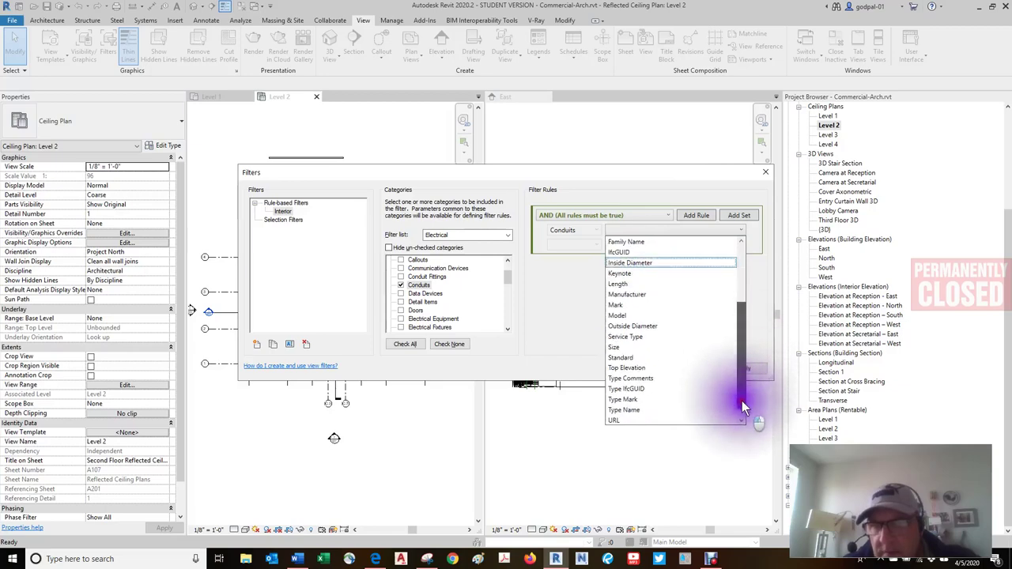
left_click(645, 368)
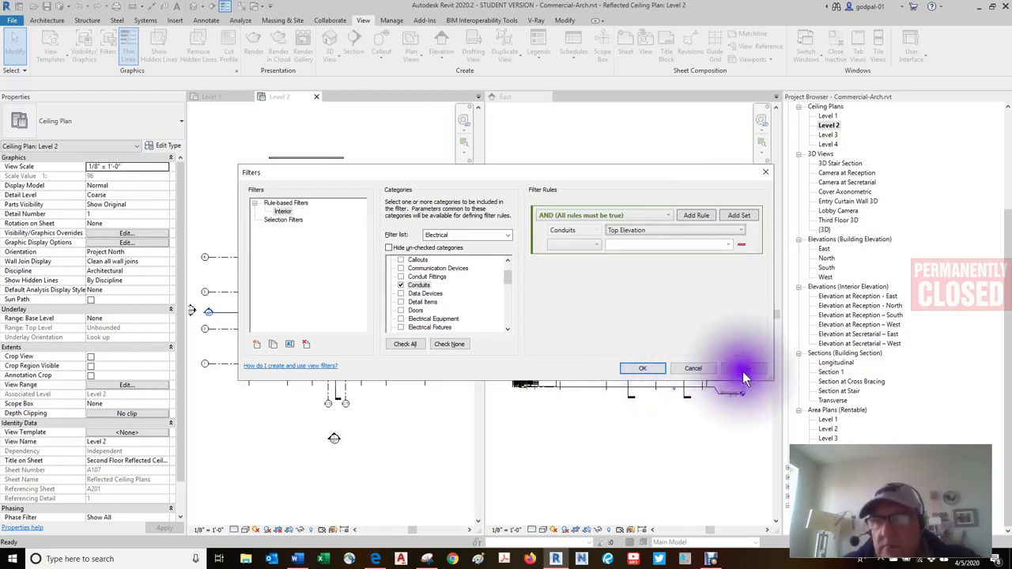
left_click(742, 369)
left_click(643, 368)
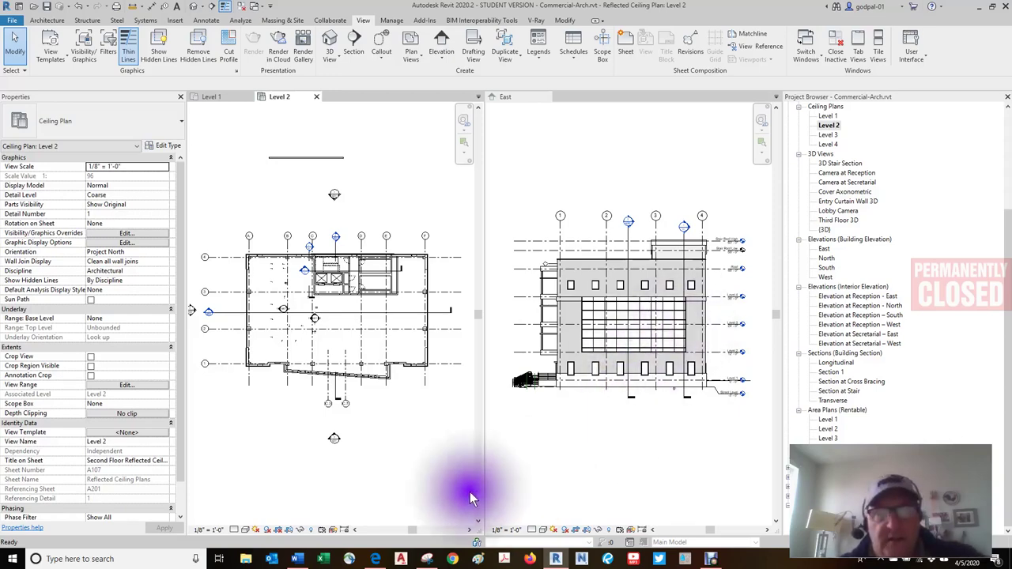
- Bring the hierarchy pyramid image in Microsoft Edge to the front again
left_click(375, 559)
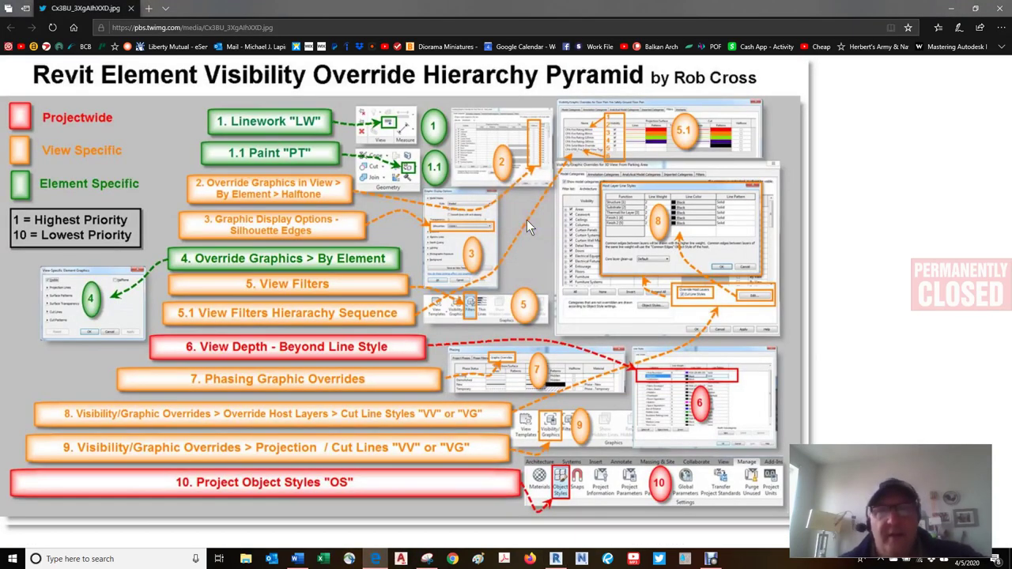
- Return to Revit's Level 2 reflected ceiling plan beside the East elevation
left_click(355, 345)
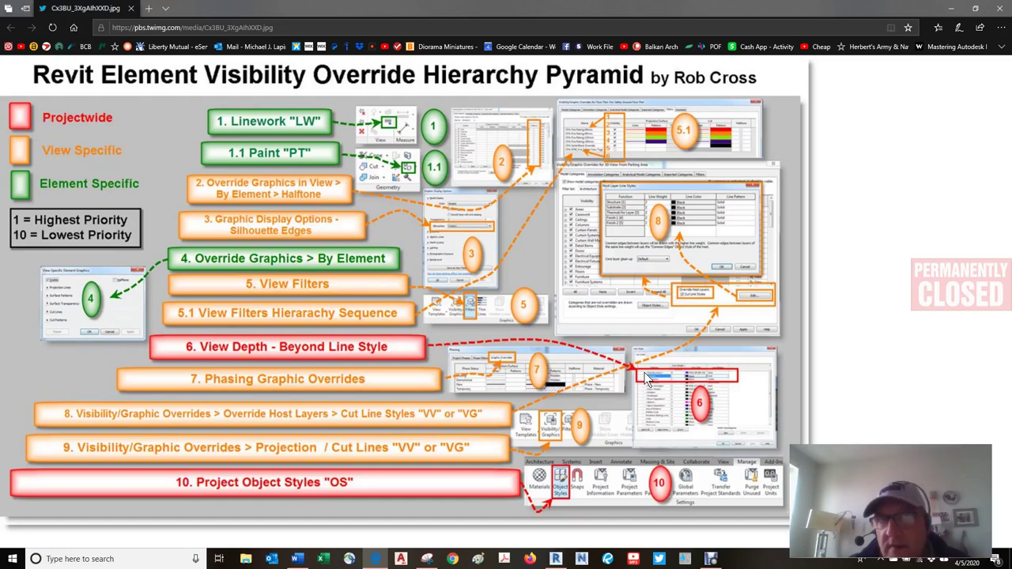
left_click(555, 559)
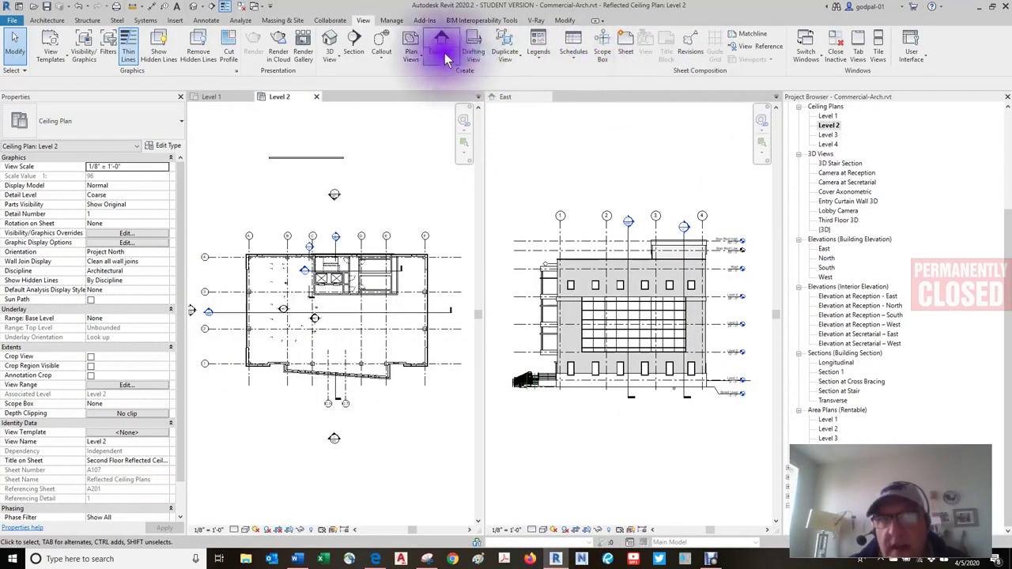
- Open Manage > Additional Settings > Line Styles, saving the project when prompted
left_click(392, 20)
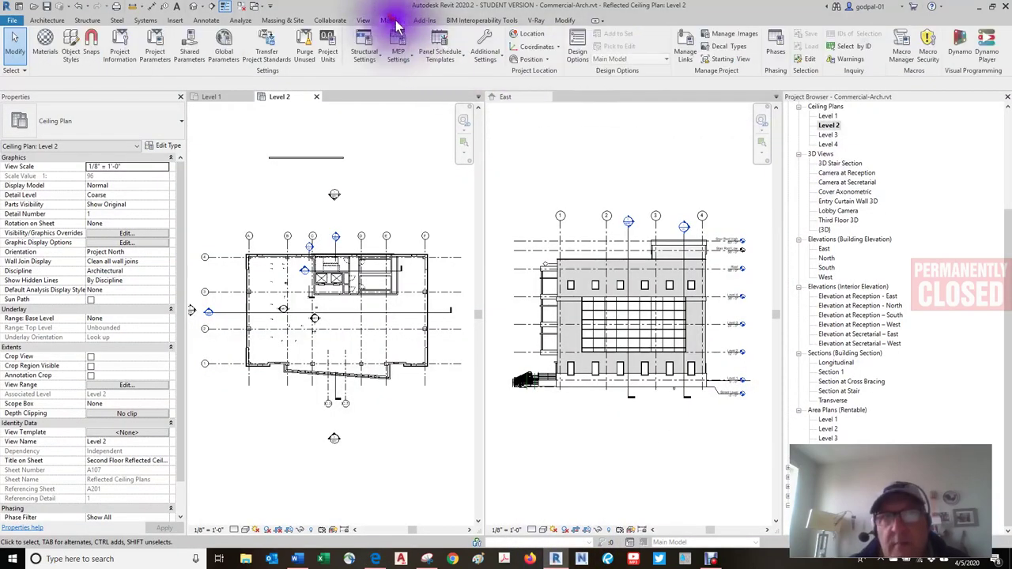
left_click(498, 57)
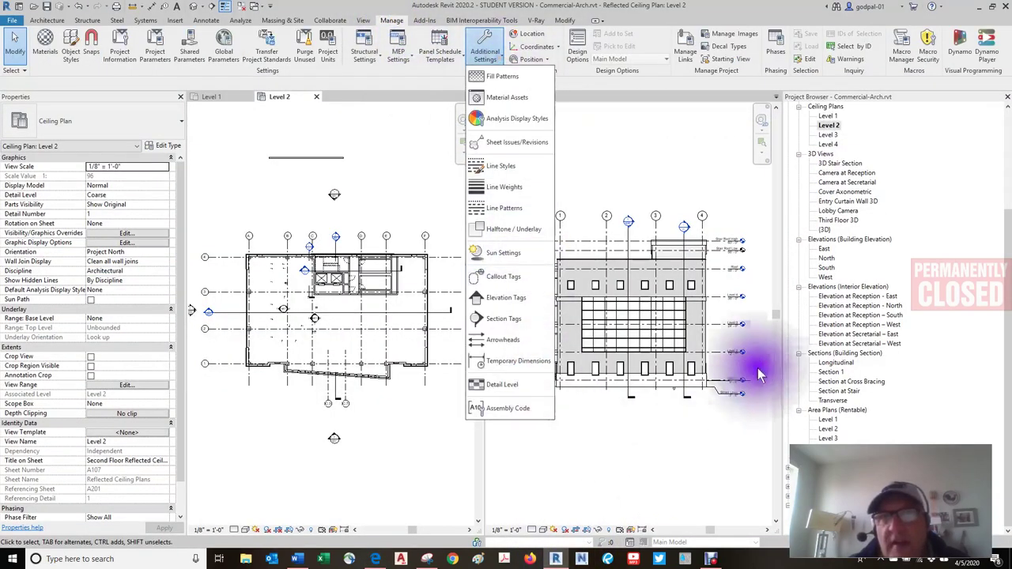
left_click(496, 166)
left_click(466, 249)
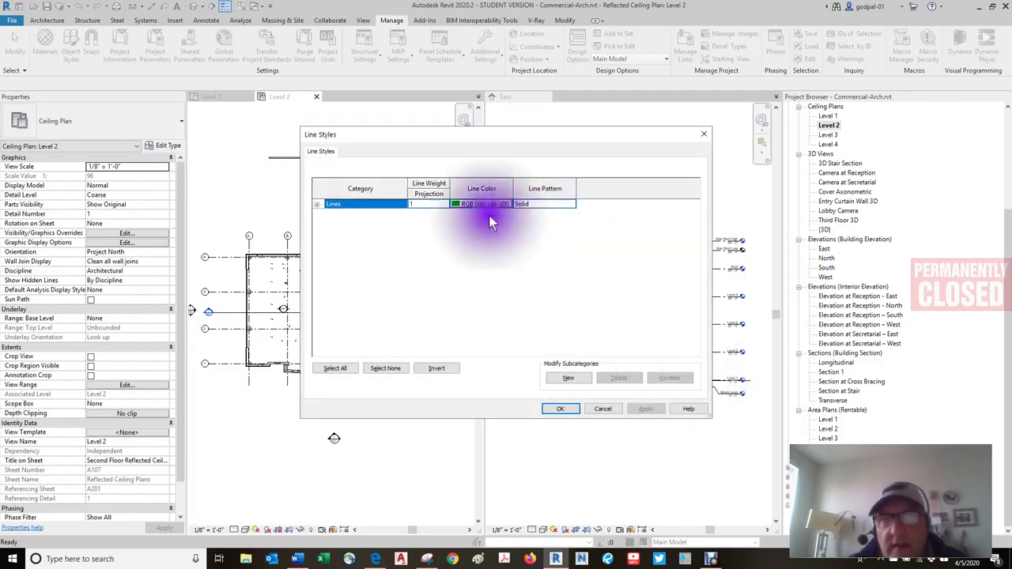
- Expand the Lines category to list its subcategories, then close Line Styles unchanged
left_click(316, 204)
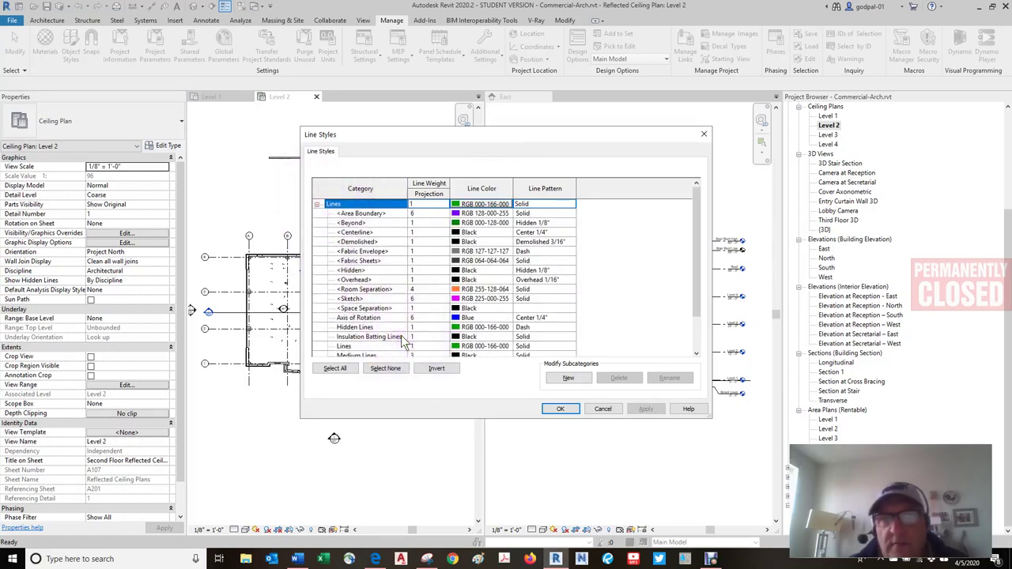
left_click(477, 204)
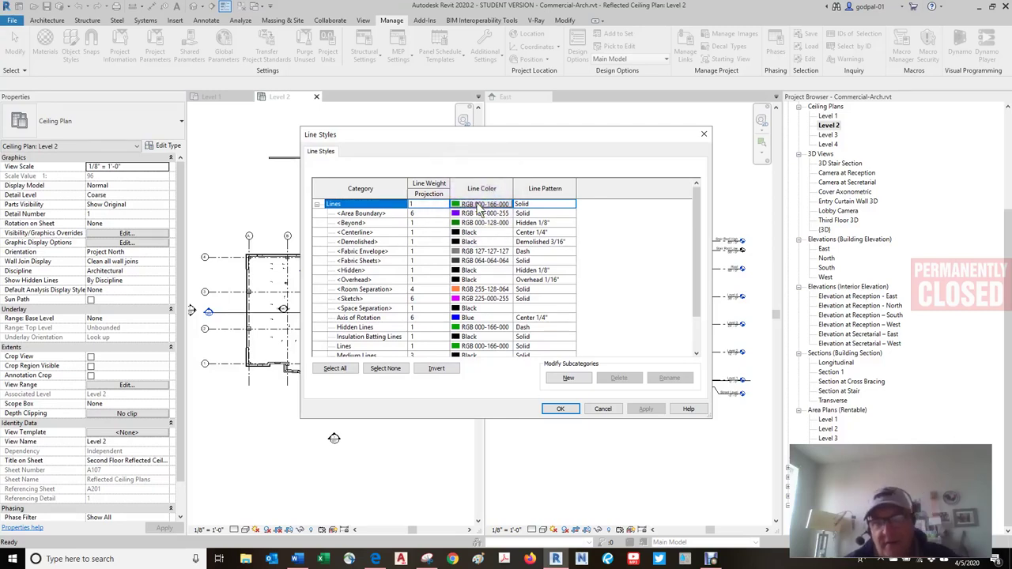
left_click(477, 205)
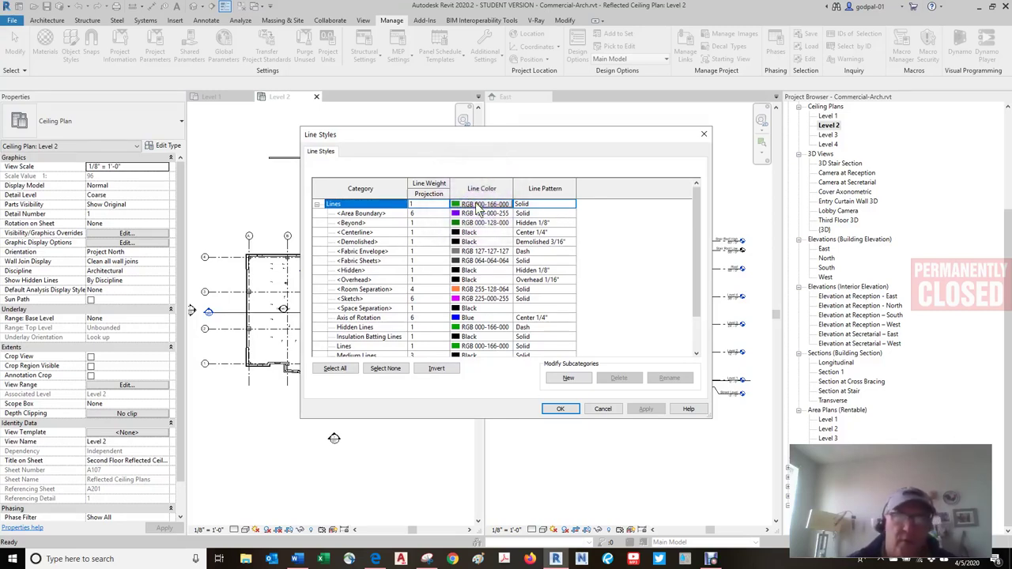
left_click(478, 205)
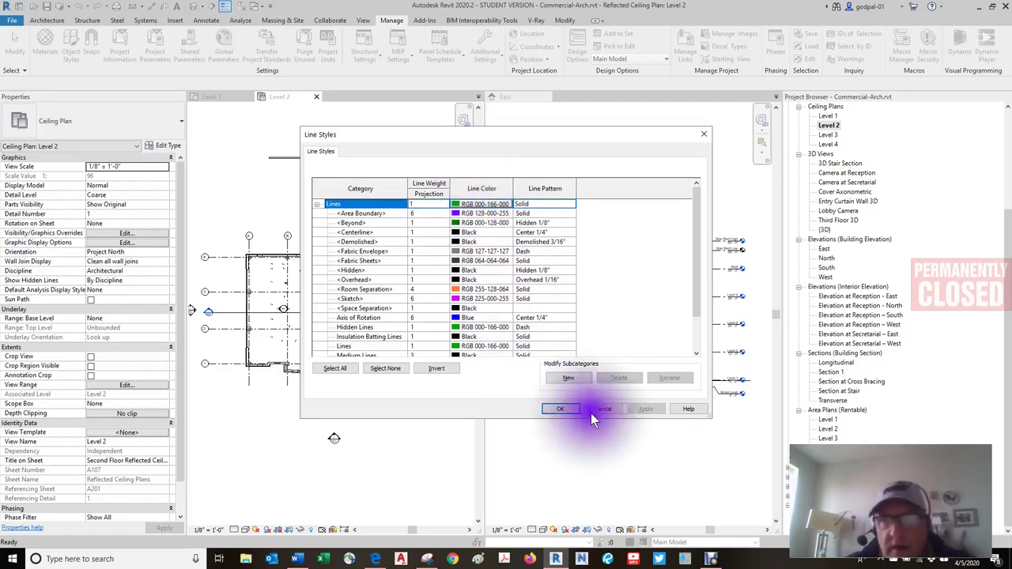
left_click(611, 406)
left_click(374, 559)
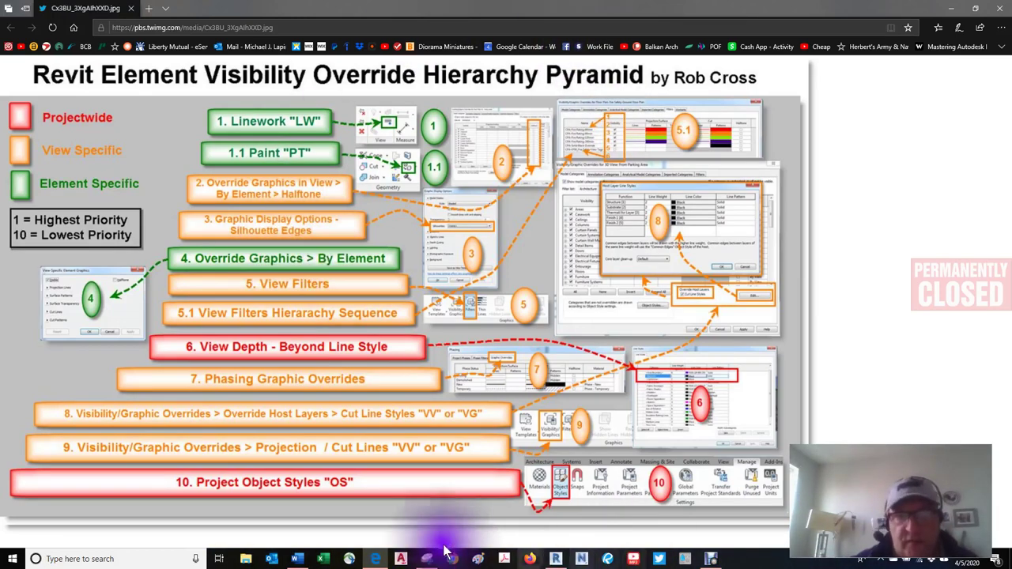
left_click(375, 559)
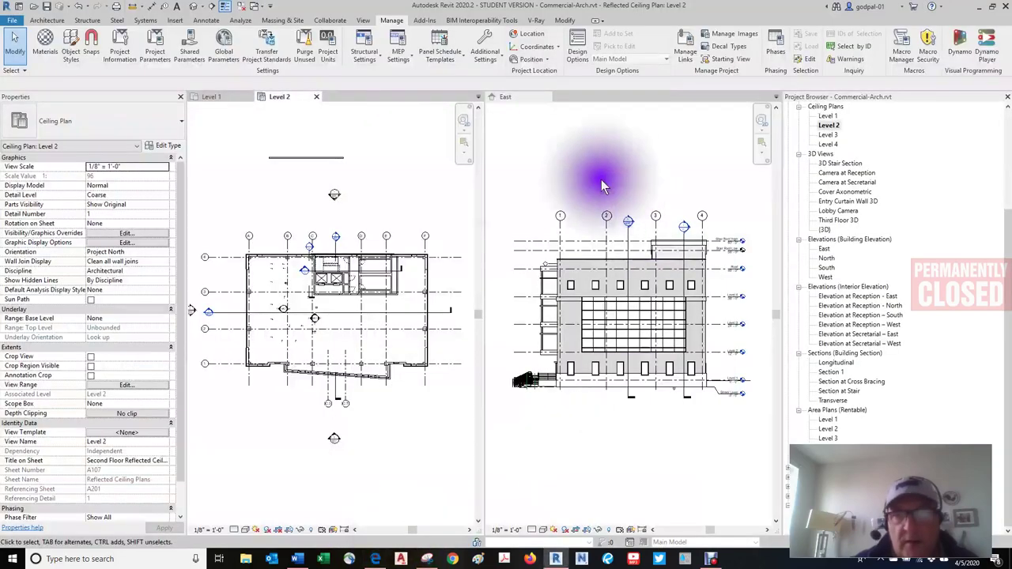
left_click(302, 155)
right_click(318, 150)
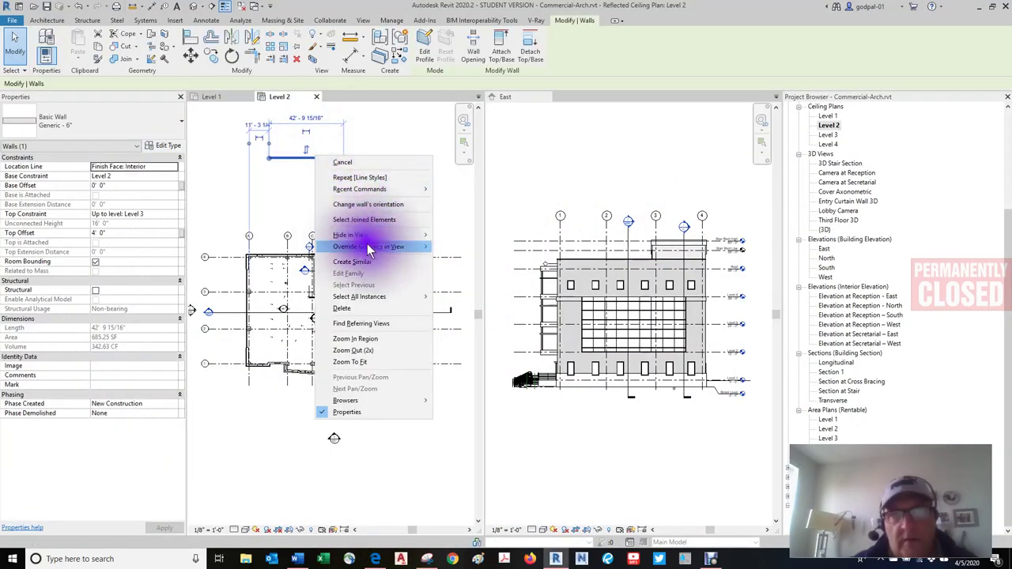
mouse_move(388, 246)
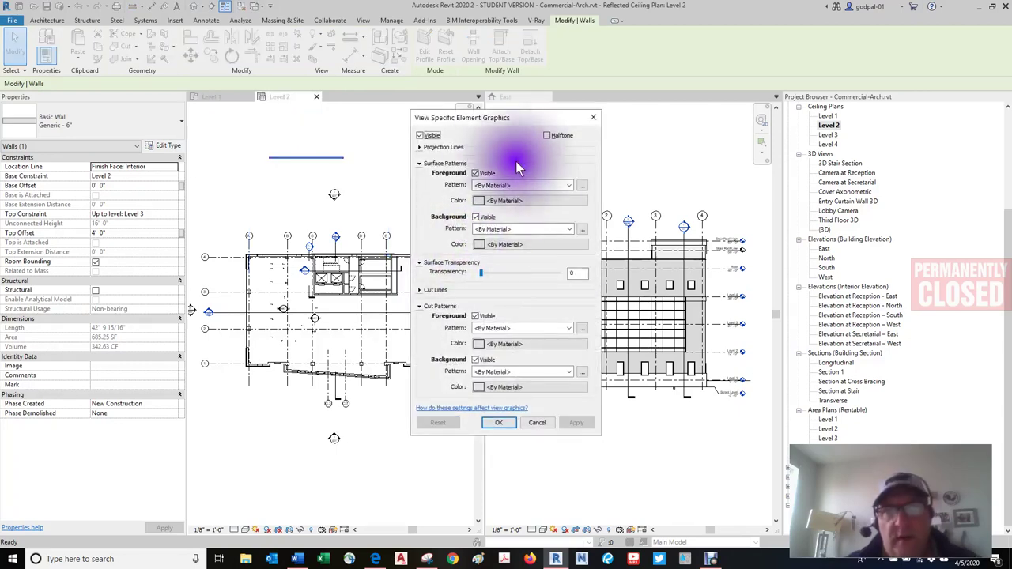
left_click(568, 185)
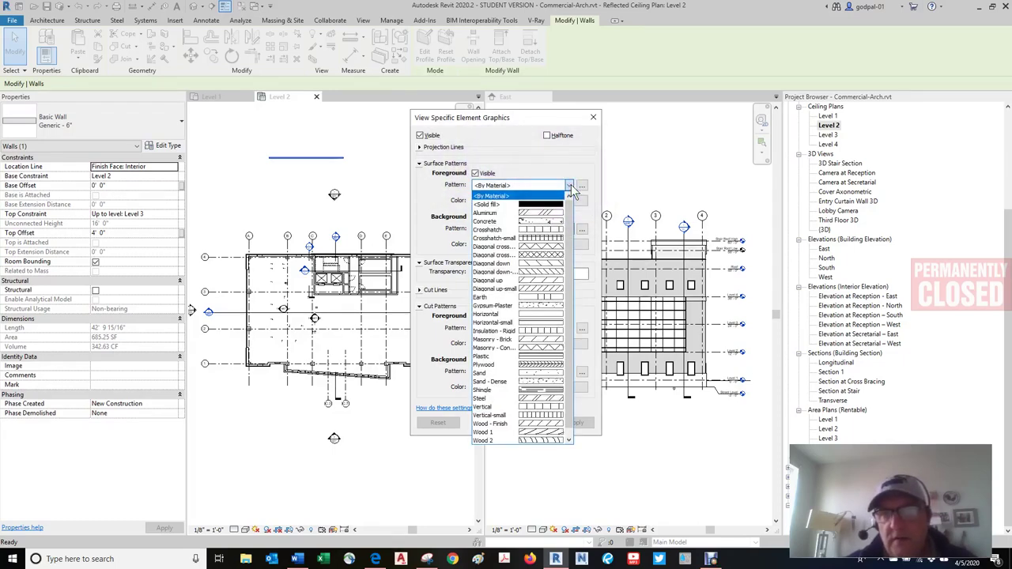
left_click(564, 184)
left_click(565, 197)
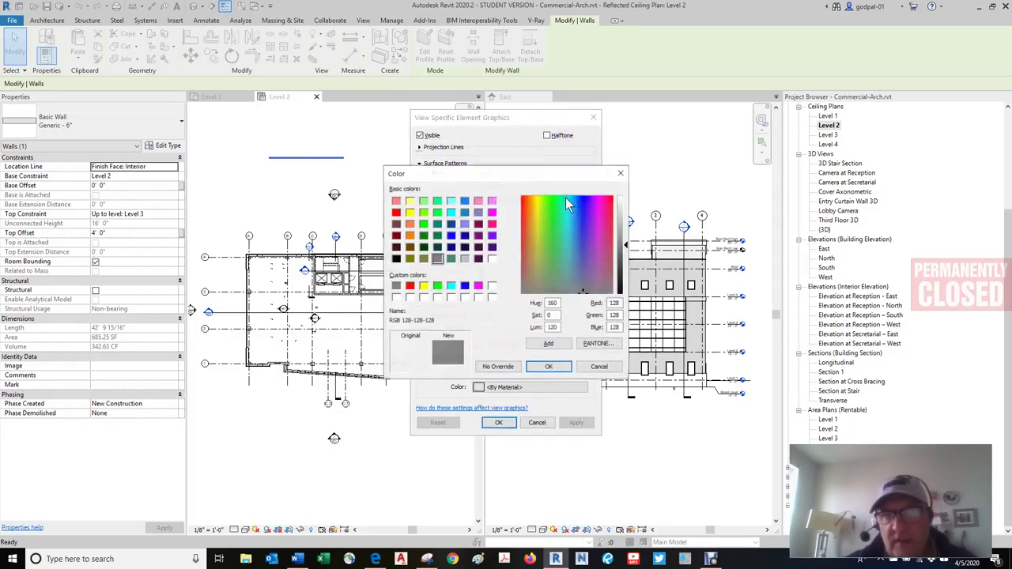
key("Escape")
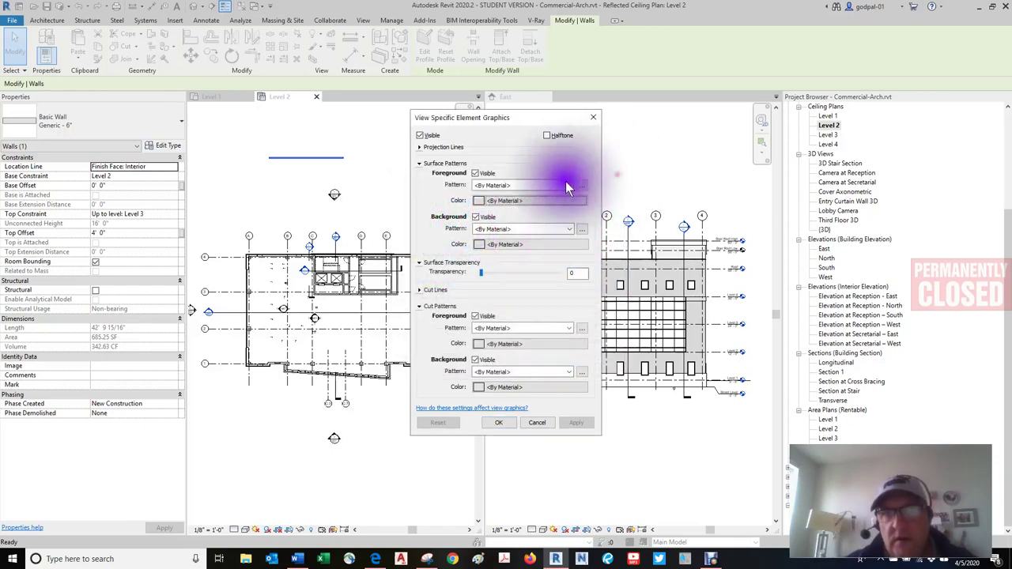
left_click(511, 229)
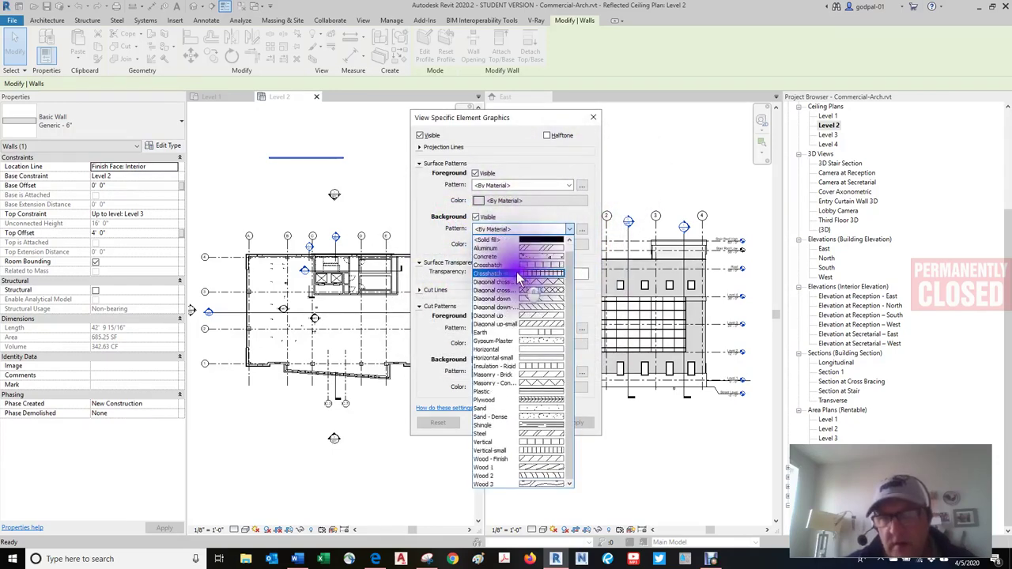
left_click(588, 161)
left_click(520, 246)
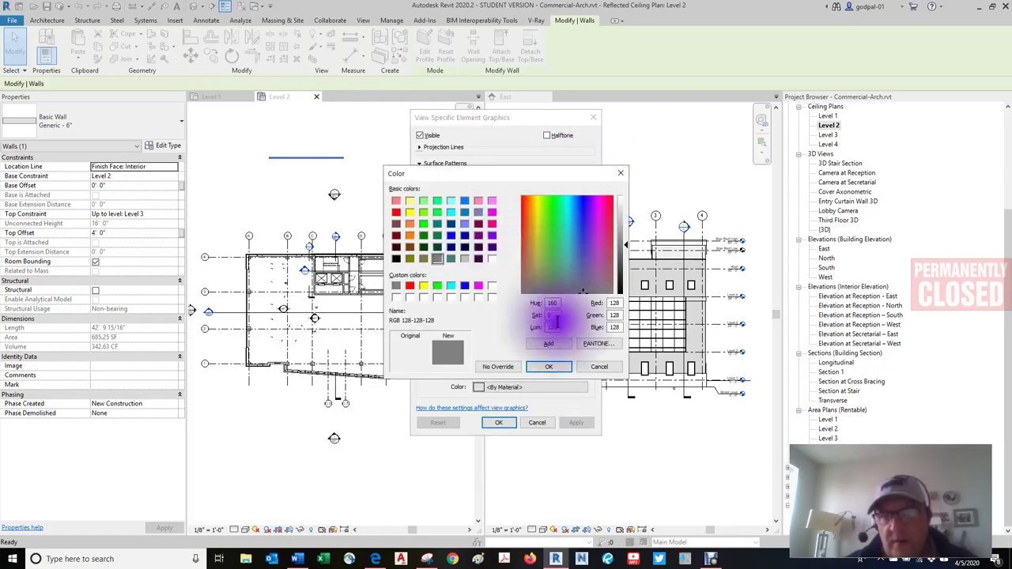
left_click(591, 366)
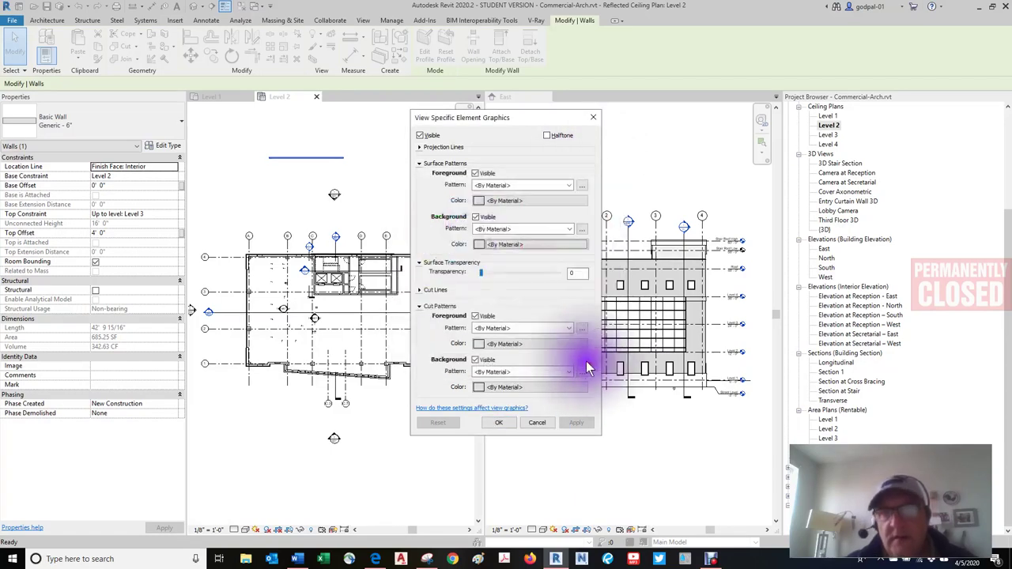
left_click(472, 228)
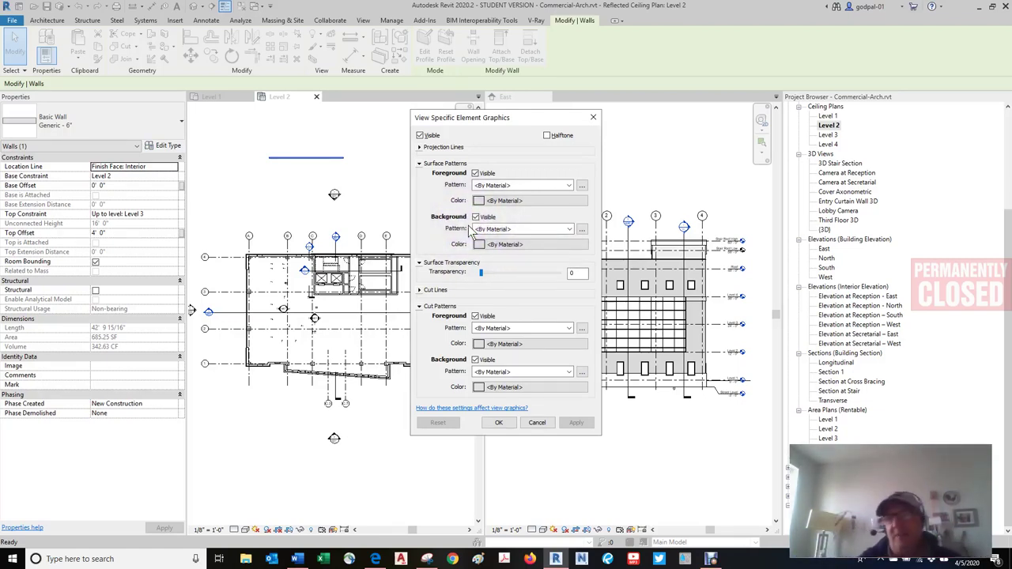
left_click(470, 229)
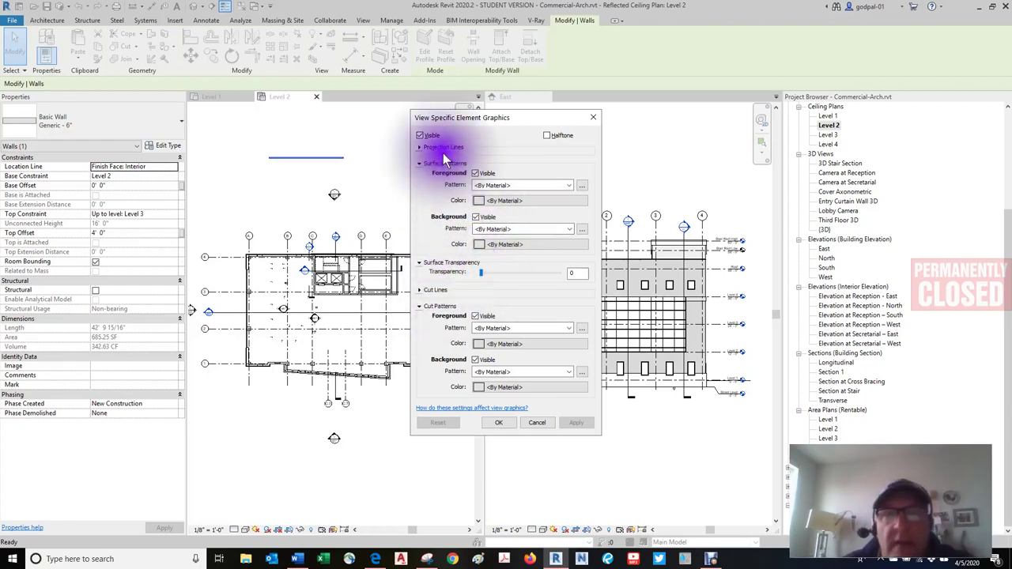
left_click(420, 148)
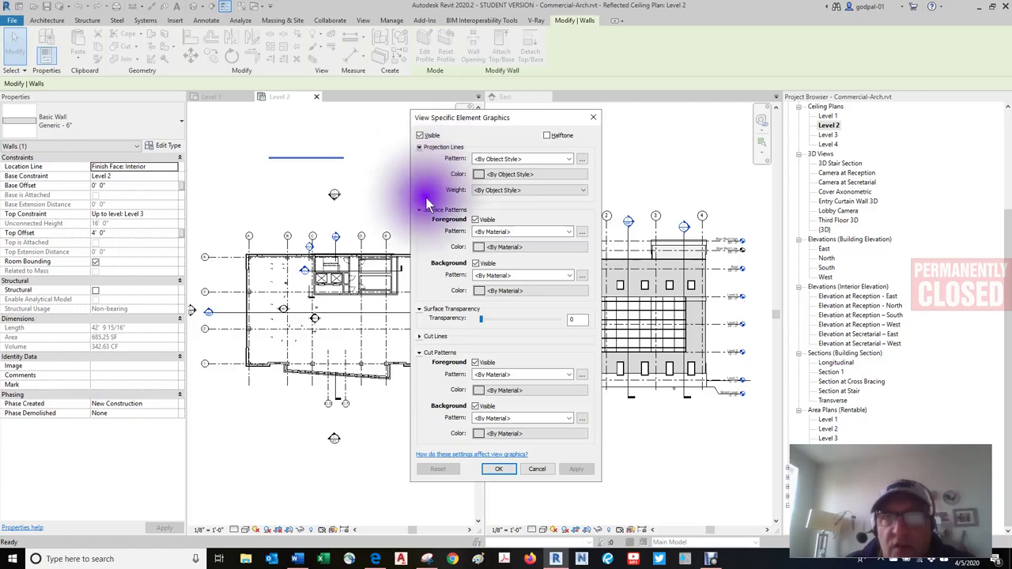
left_click(420, 310)
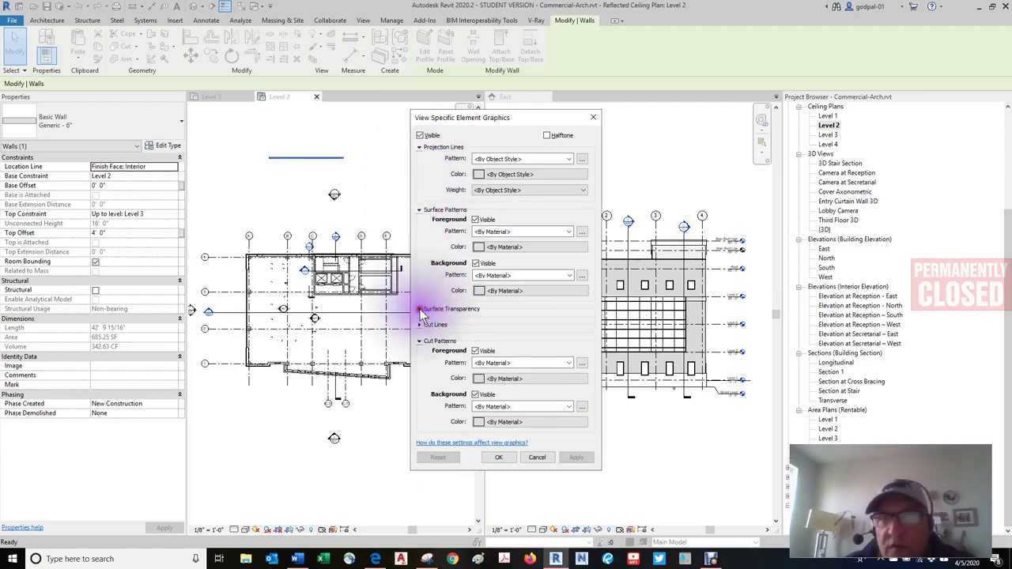
left_click(420, 324)
left_click(419, 309)
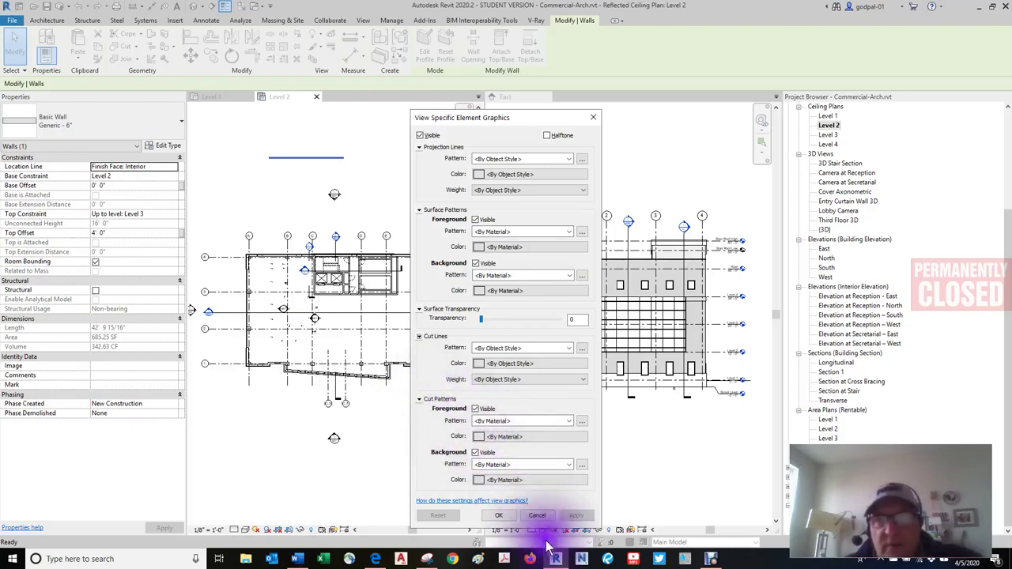
left_click(534, 516)
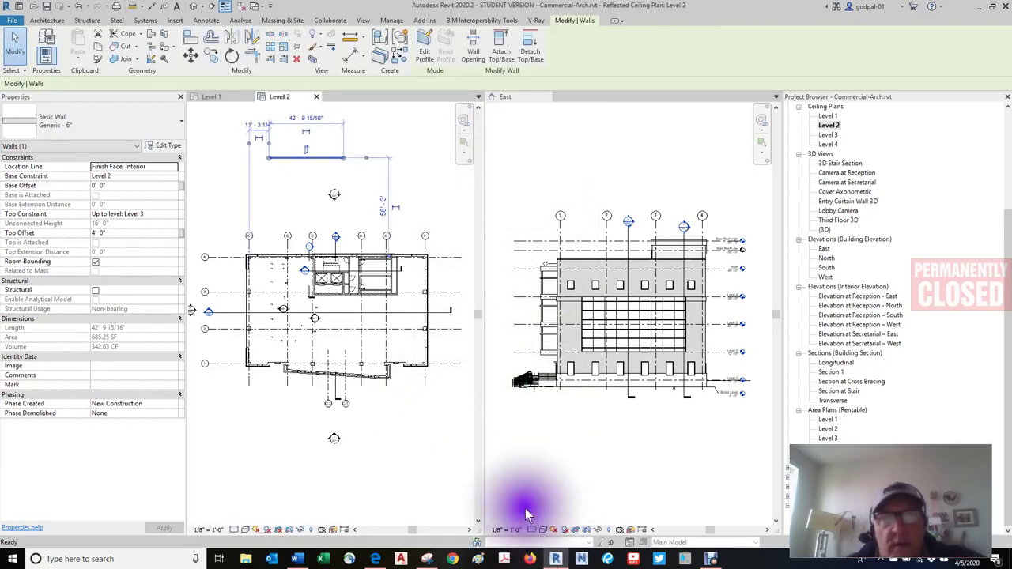
left_click(418, 553)
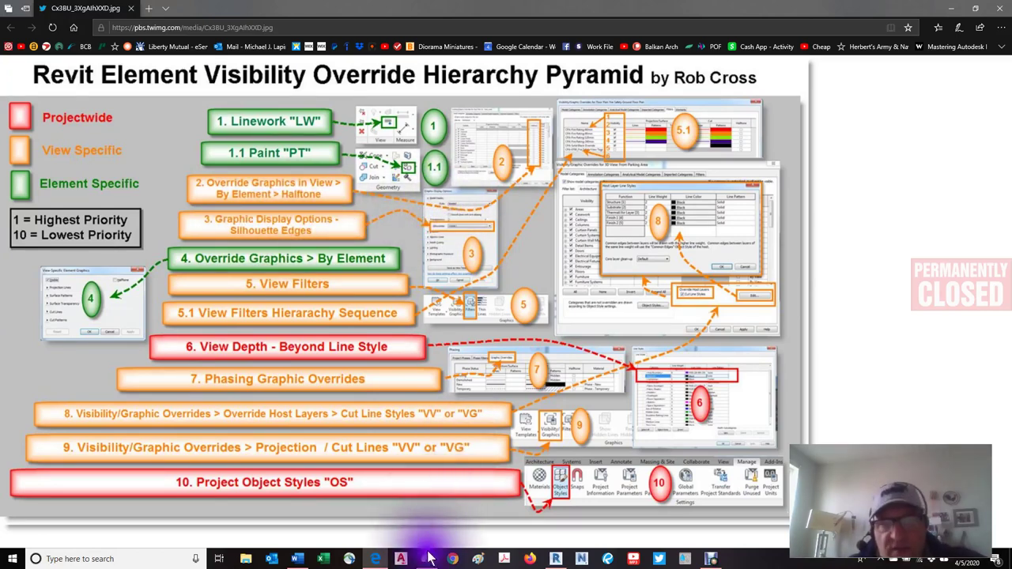
left_click(380, 559)
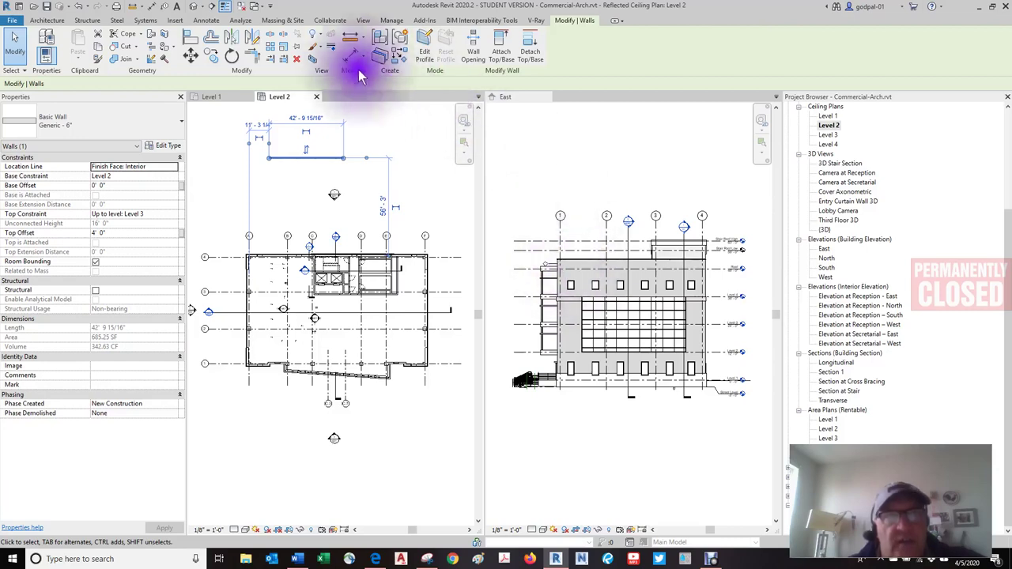
left_click(363, 20)
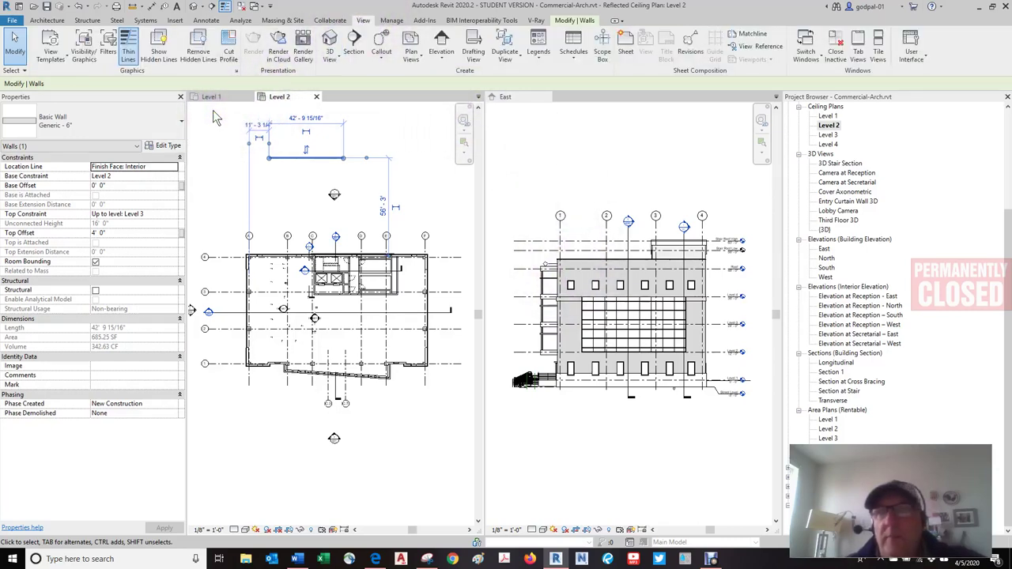
left_click(84, 46)
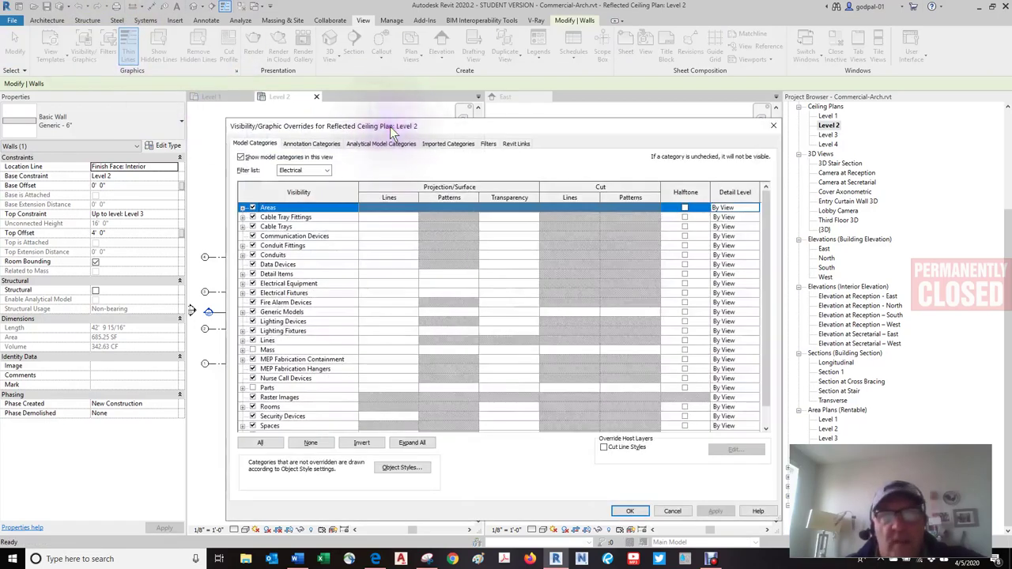
left_click(672, 510)
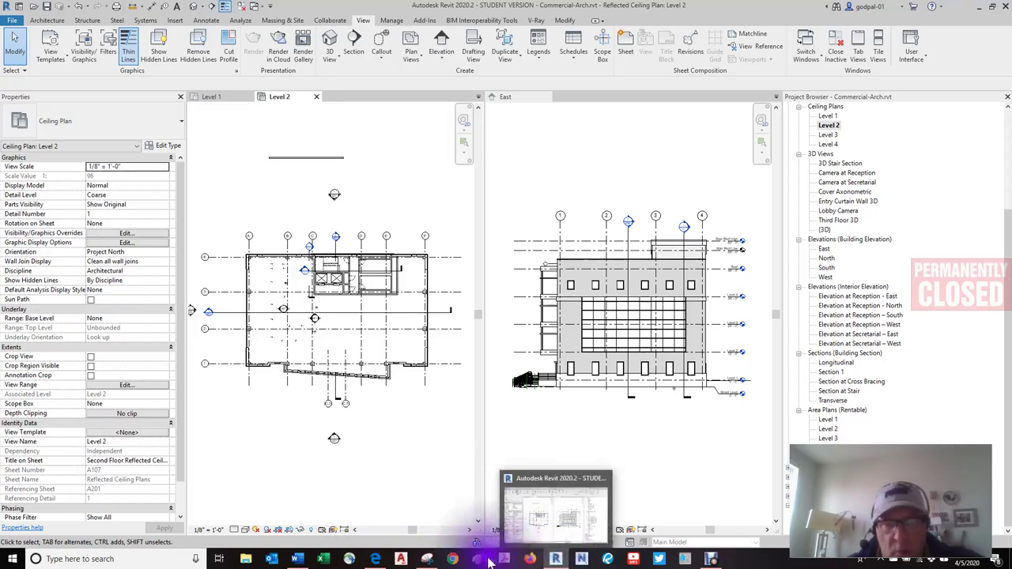
left_click(378, 560)
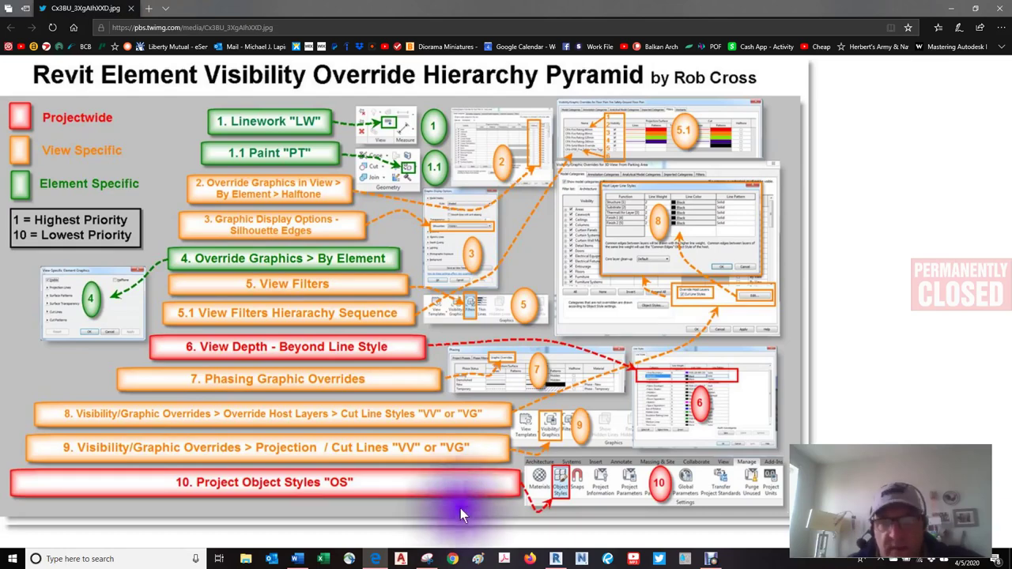
left_click(555, 559)
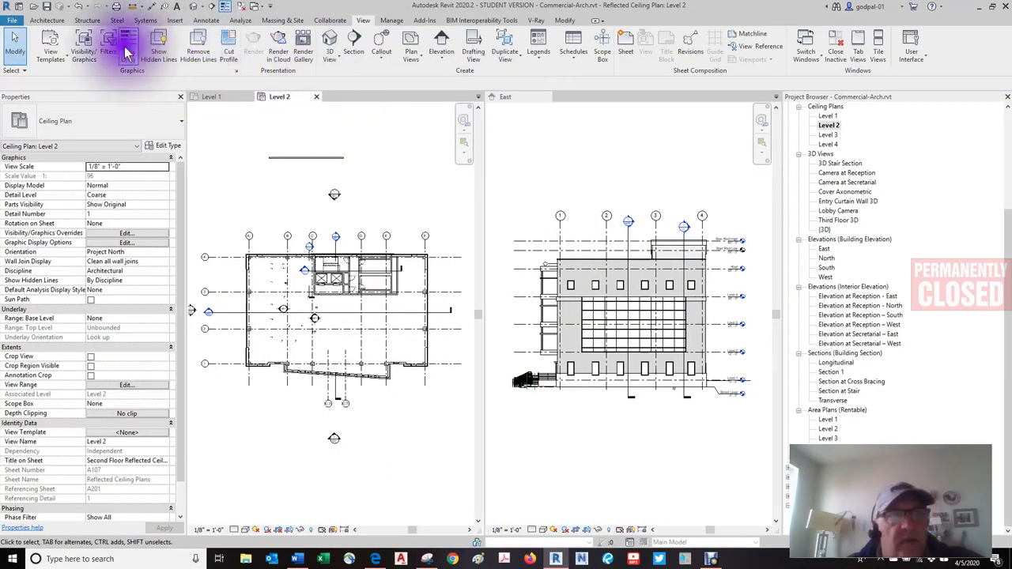
- In Level 2's Visibility/Graphic Overrides, expand Conduits, check Object Styles and Analytical Model Categories, then cancel
left_click(84, 48)
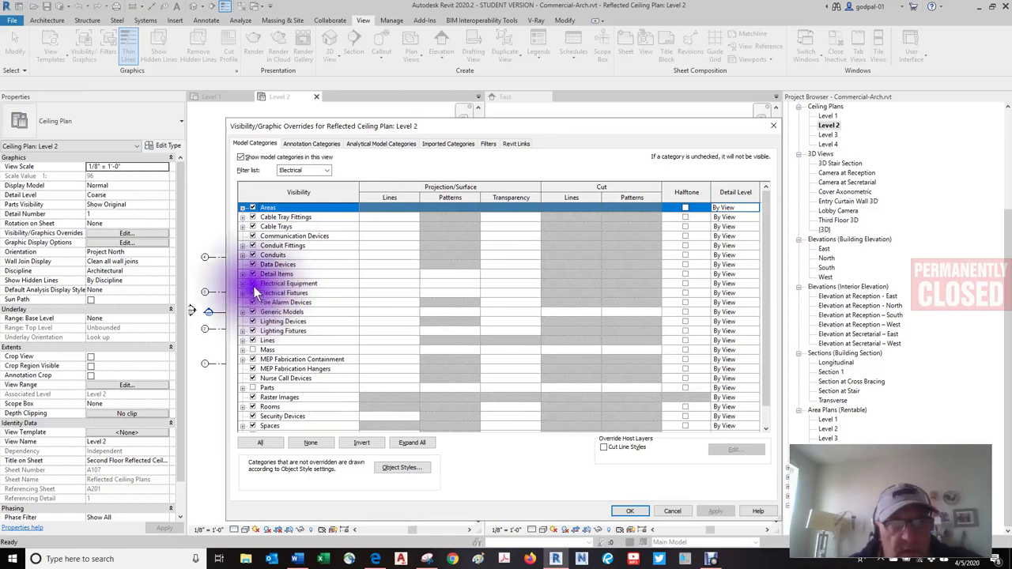
left_click(242, 255)
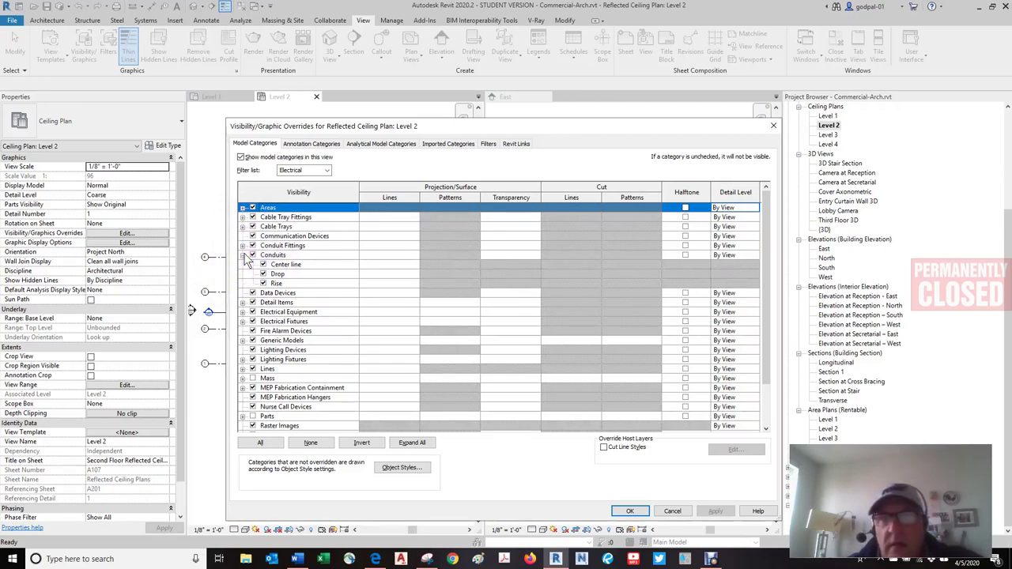
left_click(401, 467)
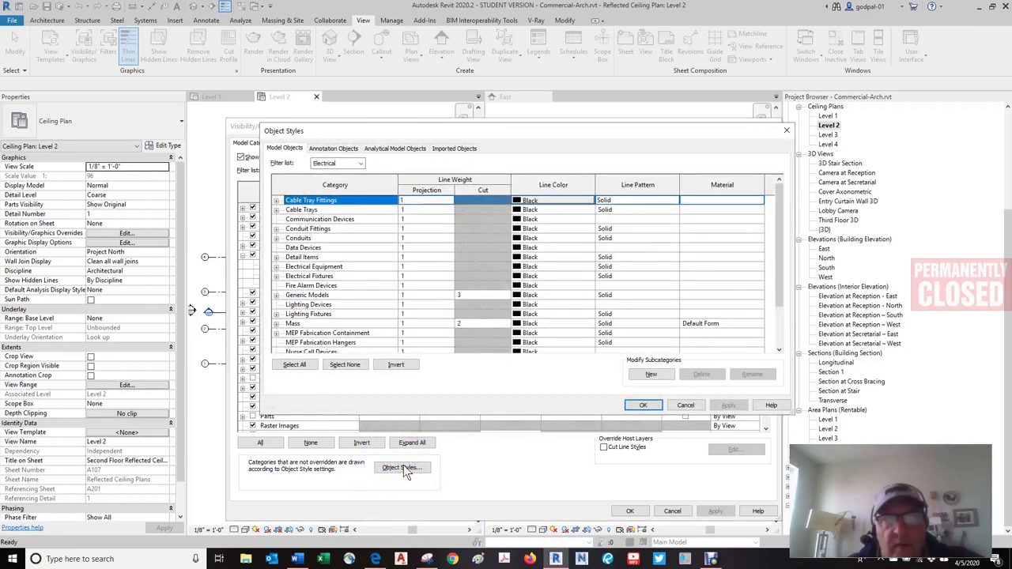
left_click(691, 405)
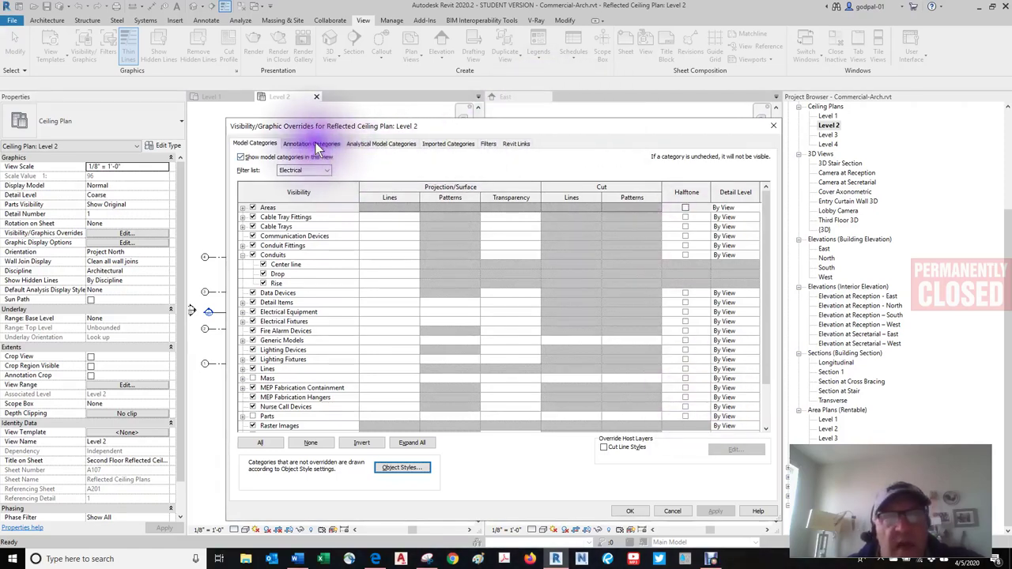
left_click(381, 144)
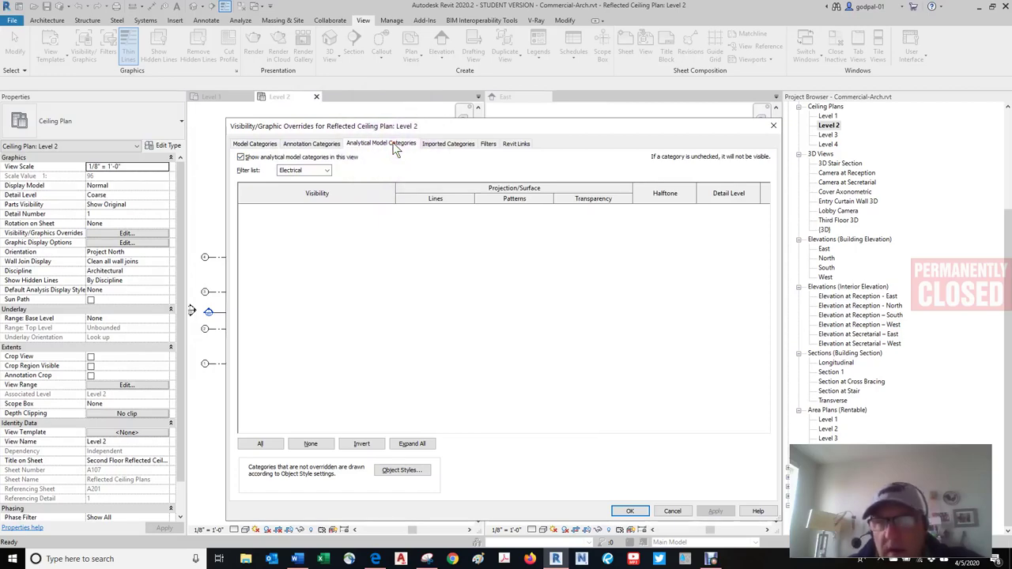
left_click(672, 511)
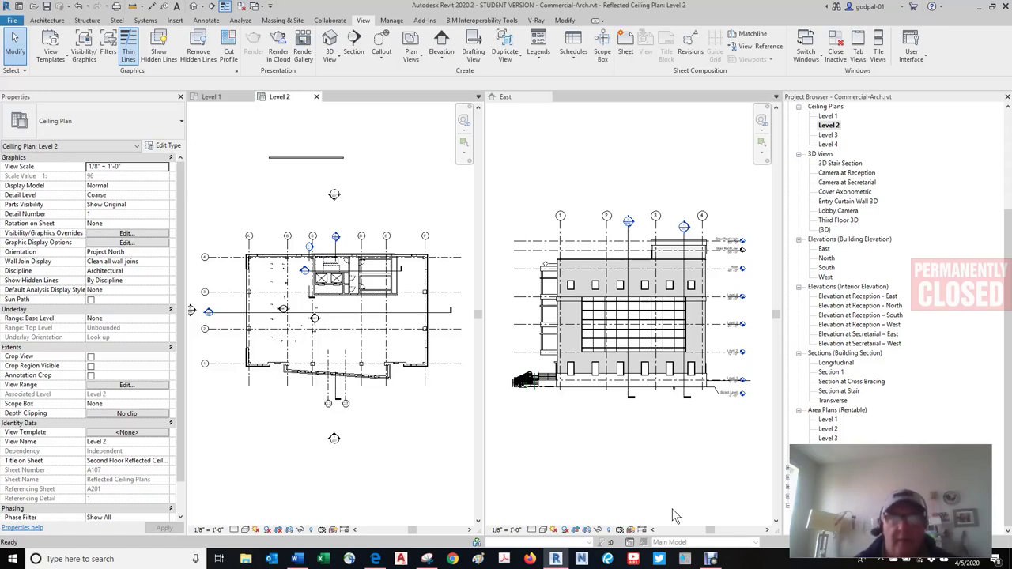
- Bring the Edge window with the override hierarchy pyramid by Rob Cross to the front
left_click(673, 509)
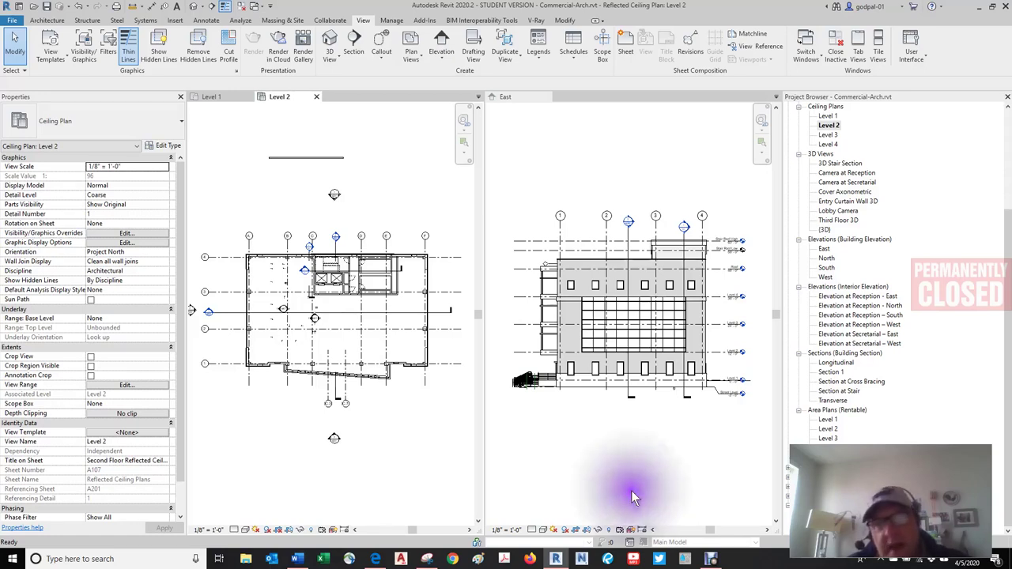
left_click(555, 559)
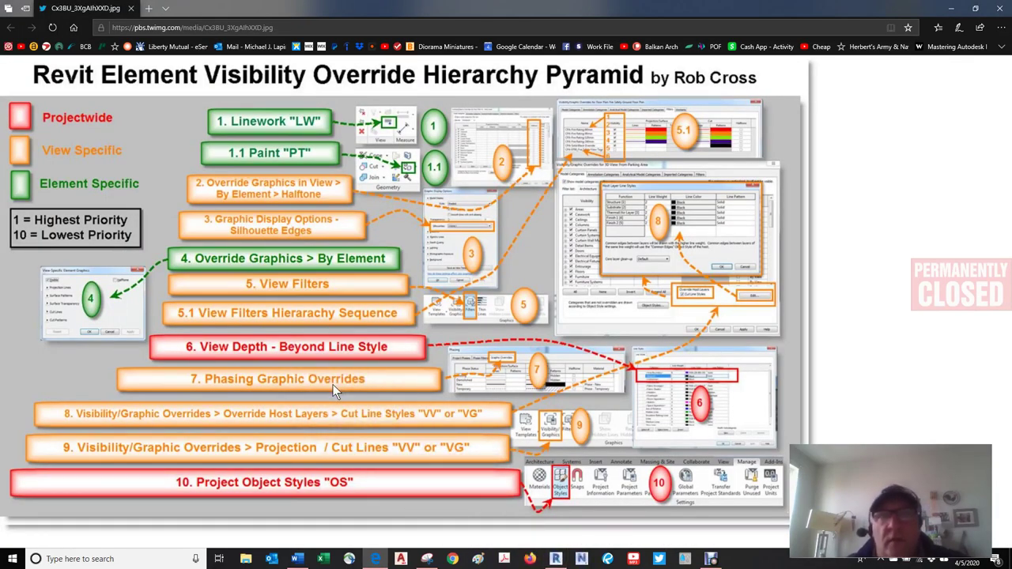
- Return to Revit and open Visibility/Graphics (VG) for the Level 2 ceiling plan
left_click(281, 218)
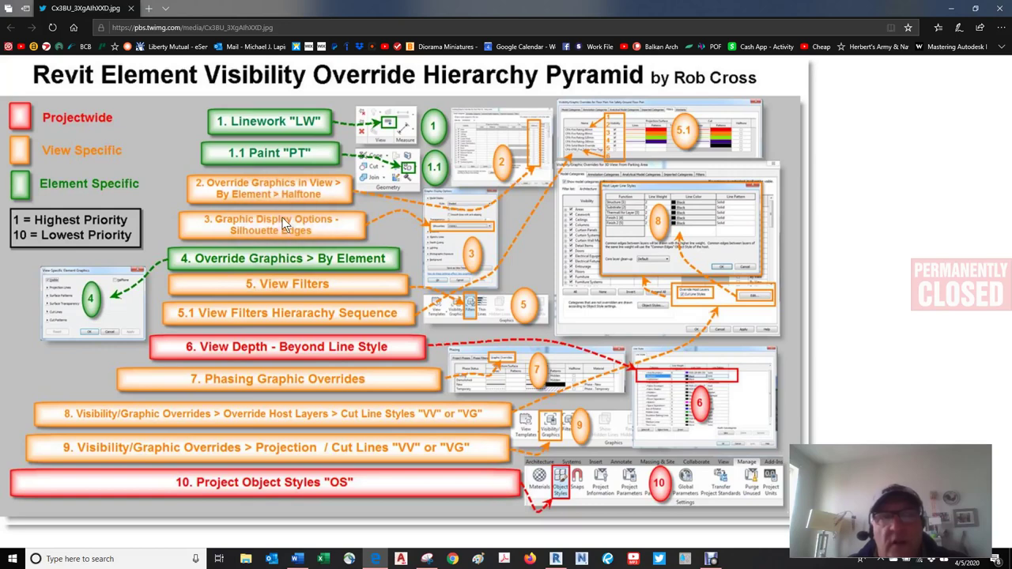
left_click(282, 216)
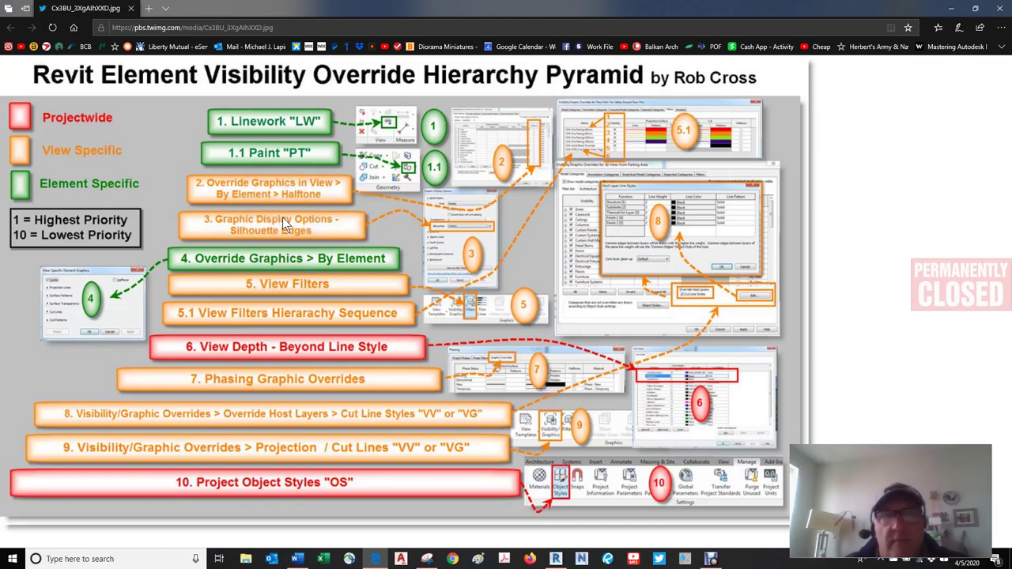
left_click(282, 217)
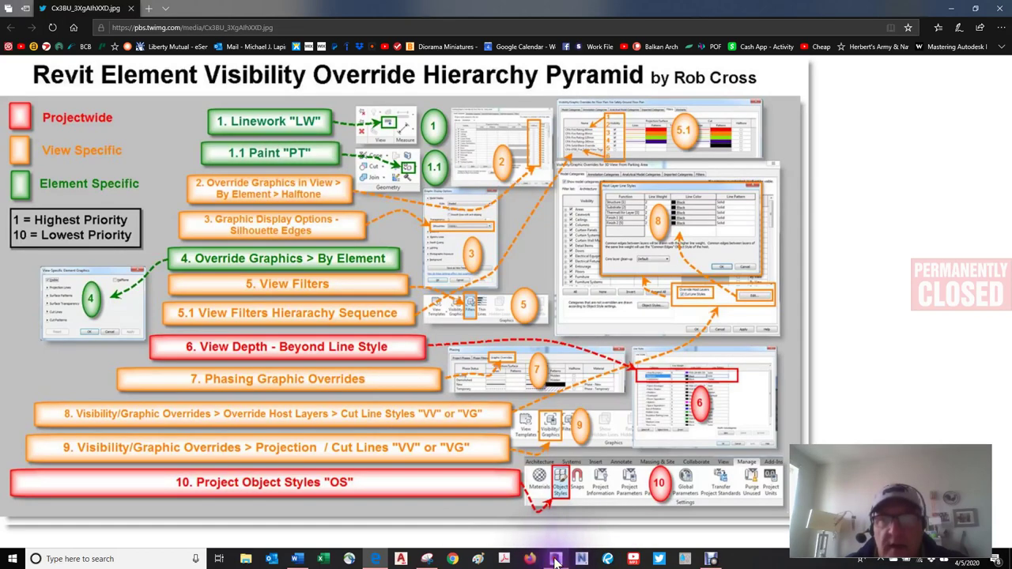
left_click(555, 559)
left_click(84, 49)
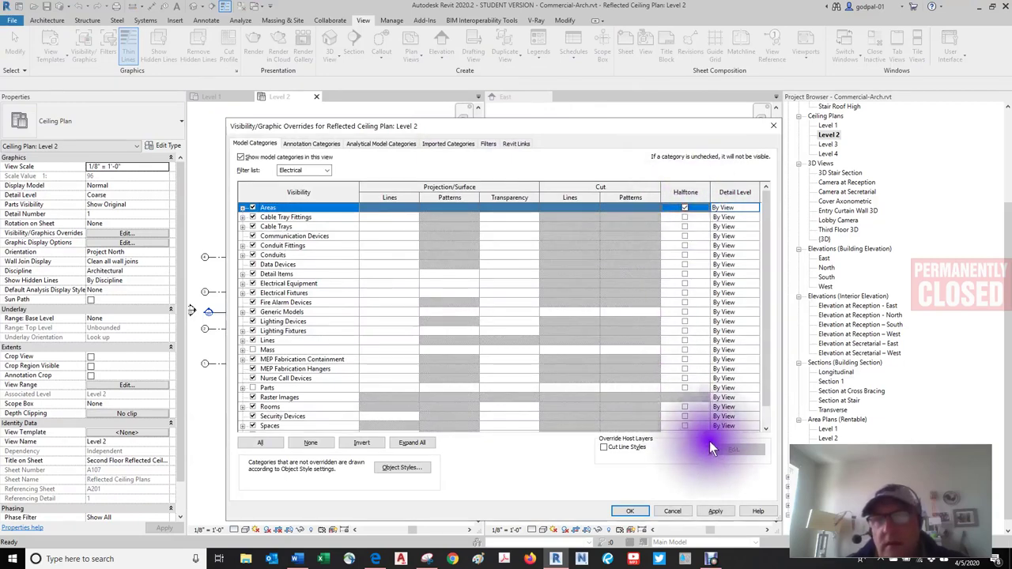
- Cancel the Visibility/Graphic Overrides, check the pyramid image in Edge, and switch Revit to the Modify tab
left_click(672, 510)
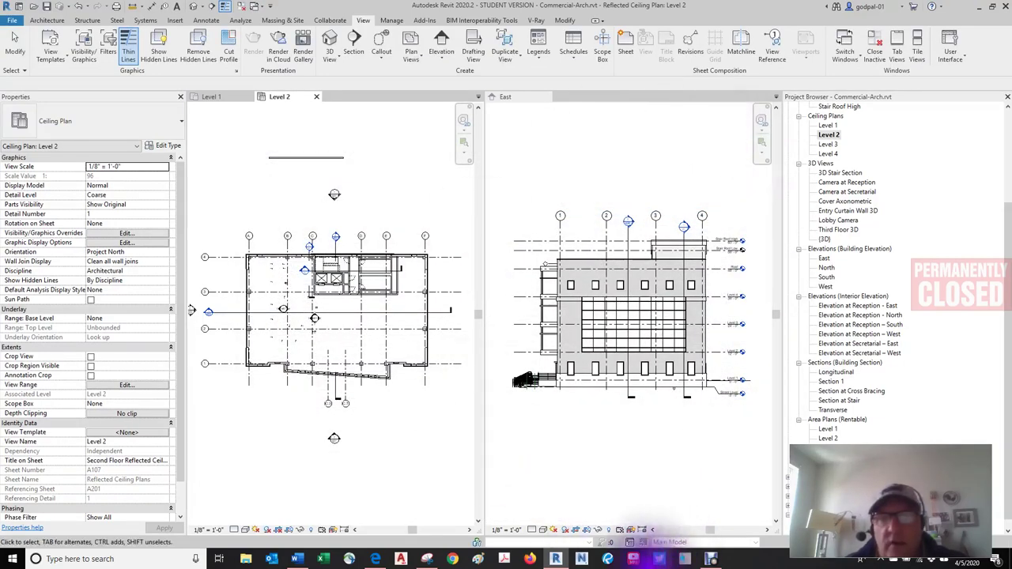
left_click(375, 559)
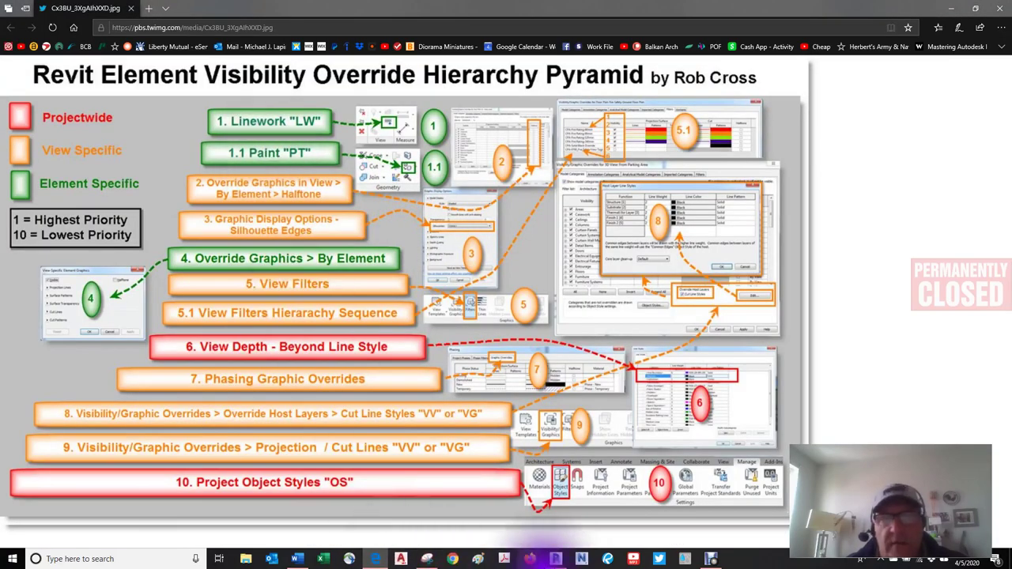
left_click(557, 560)
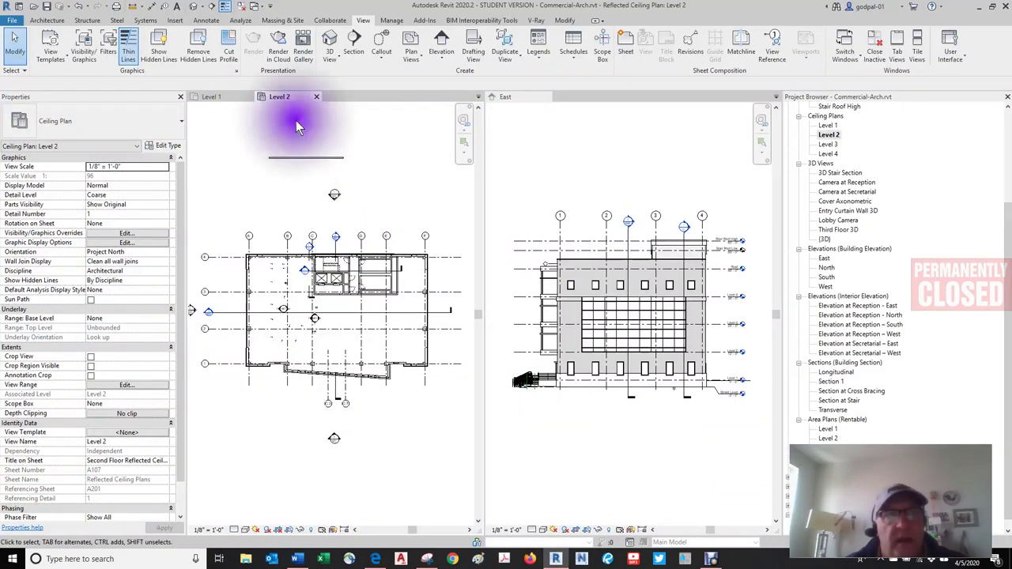
left_click(562, 19)
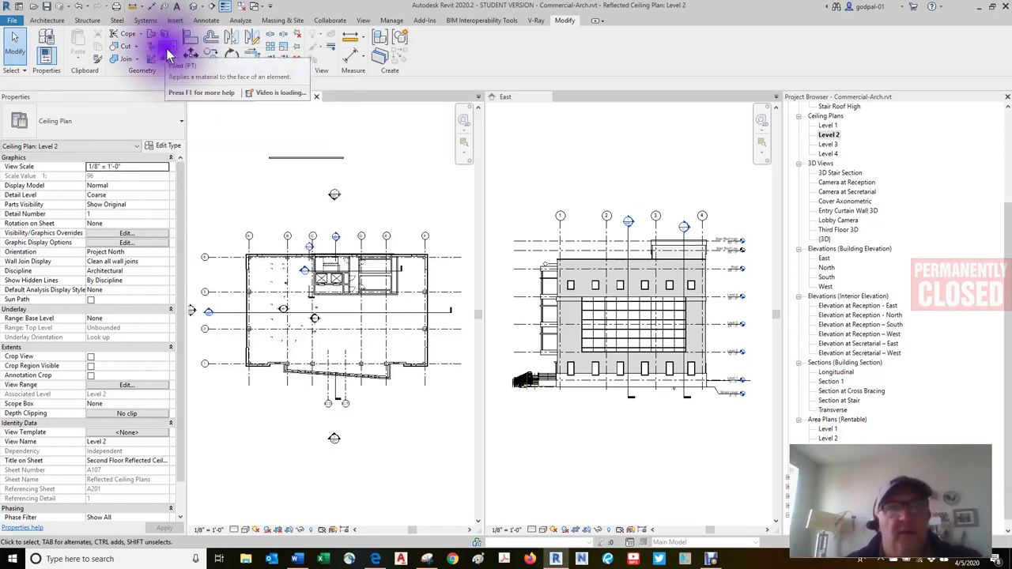
- Start the Paint tool from the Geometry panel to bring up the Material Browser
left_click(176, 52)
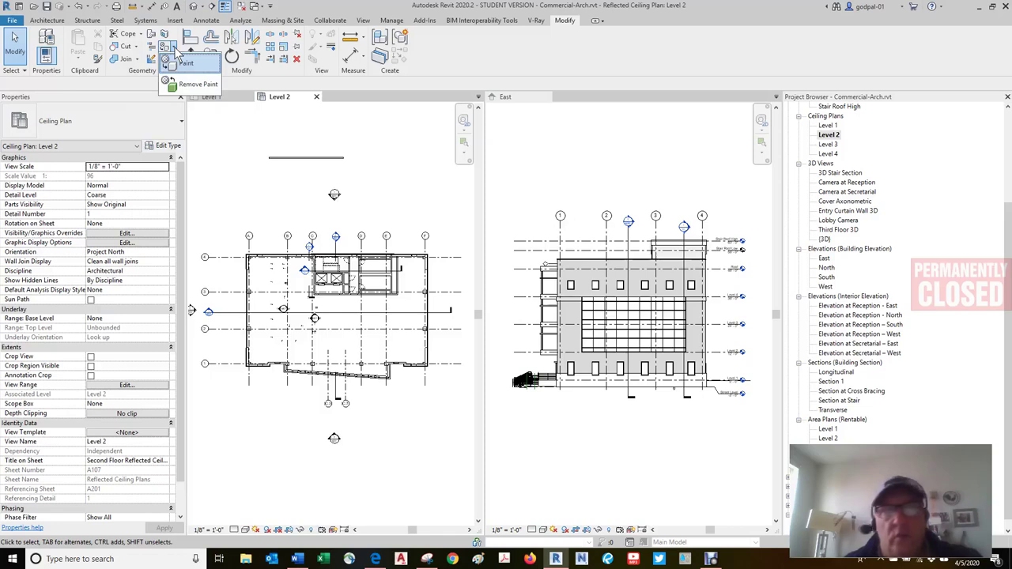
left_click(464, 45)
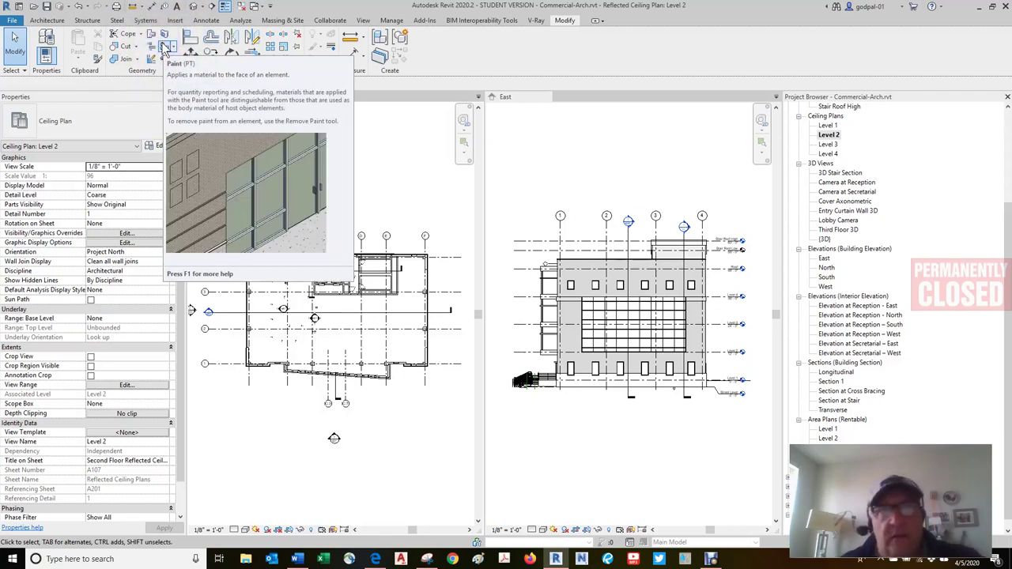
left_click(165, 49)
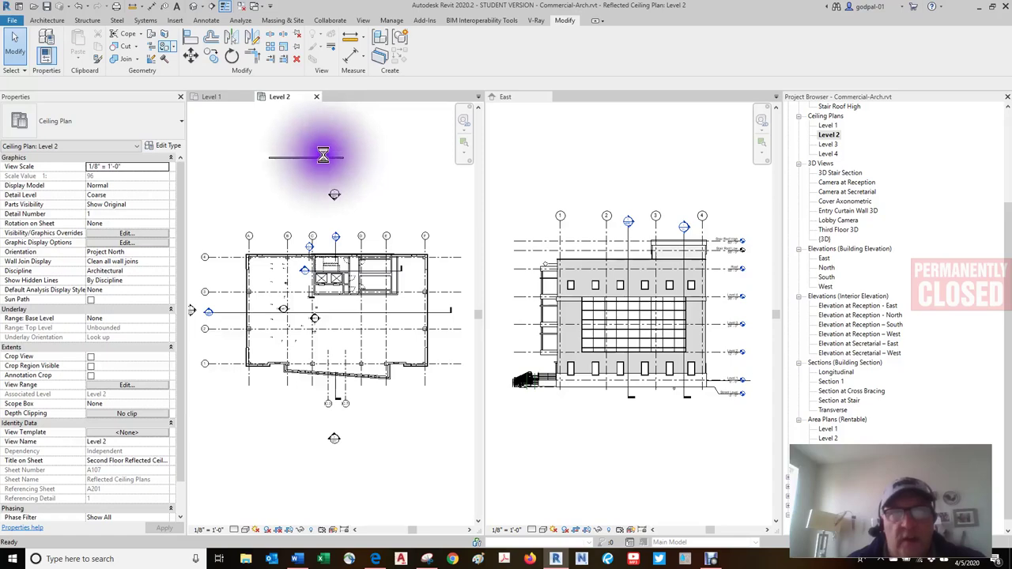
- Enlarge the Material Browser, filter it to All, choose Masonry - Stone, and click Done
scroll(308, 353, "down", 1)
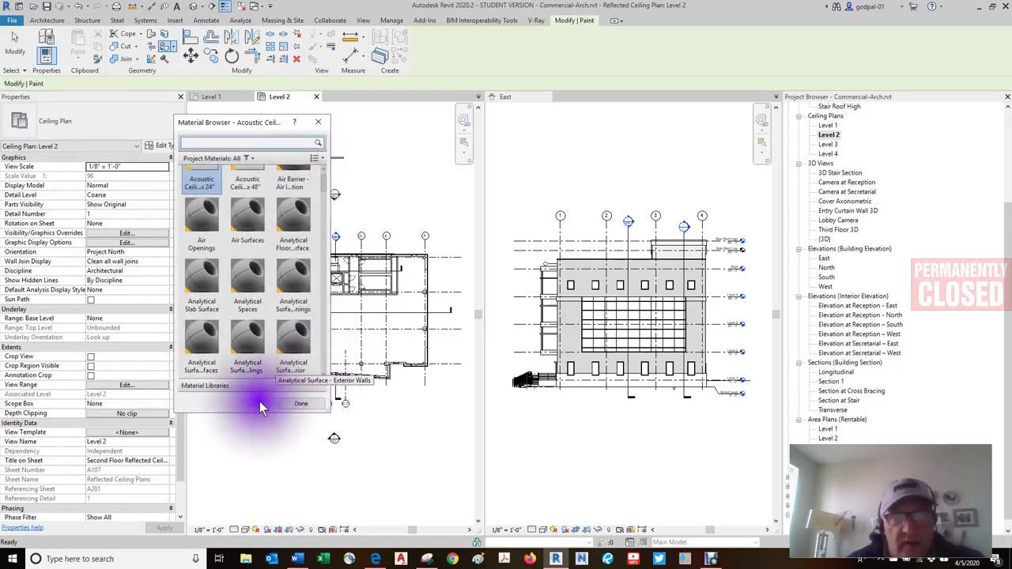
left_click_drag(255, 412, 249, 525)
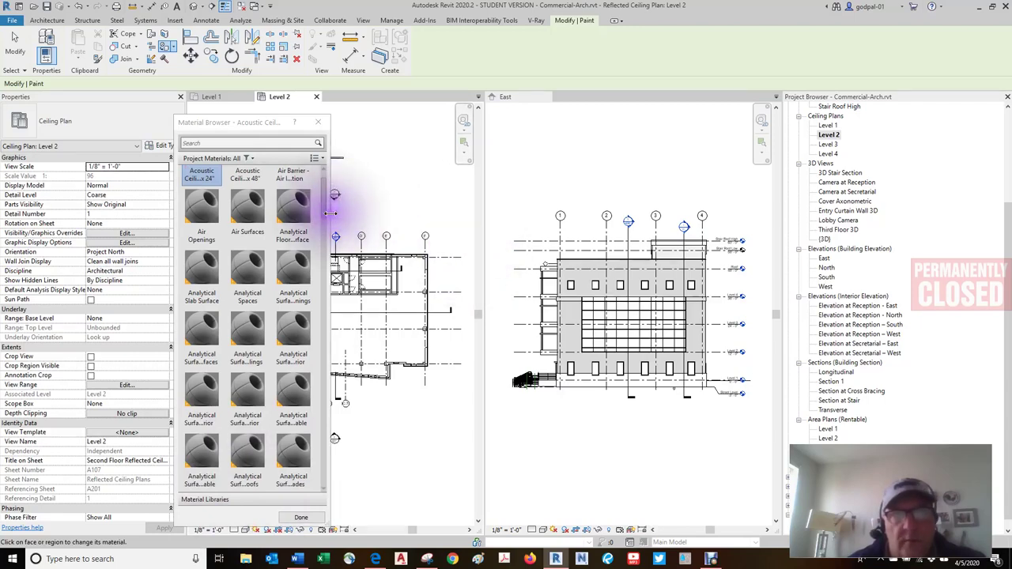
left_click_drag(327, 202, 664, 237)
left_click_drag(732, 242, 832, 229)
scroll(553, 174, "up", 2)
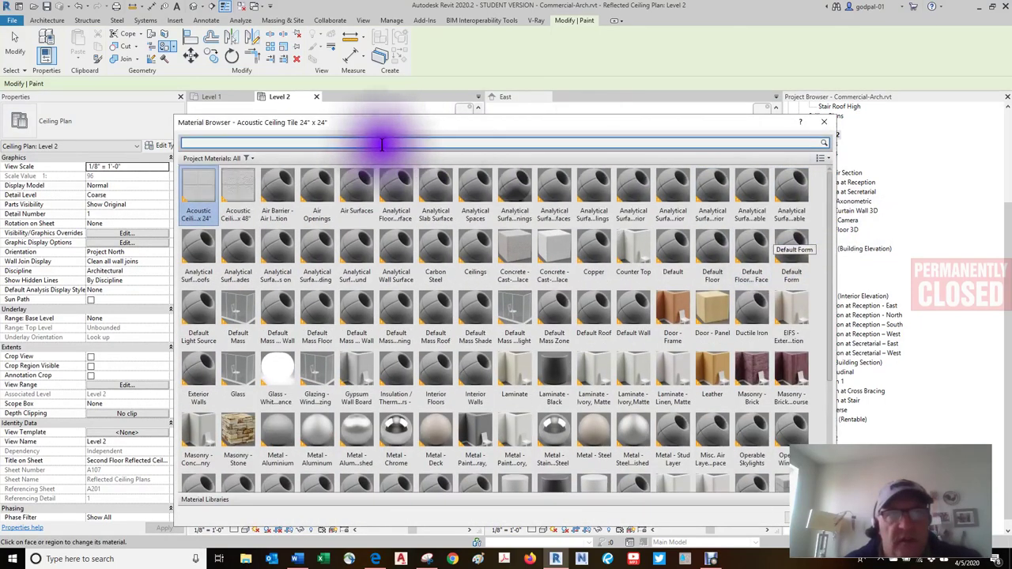
left_click(247, 159)
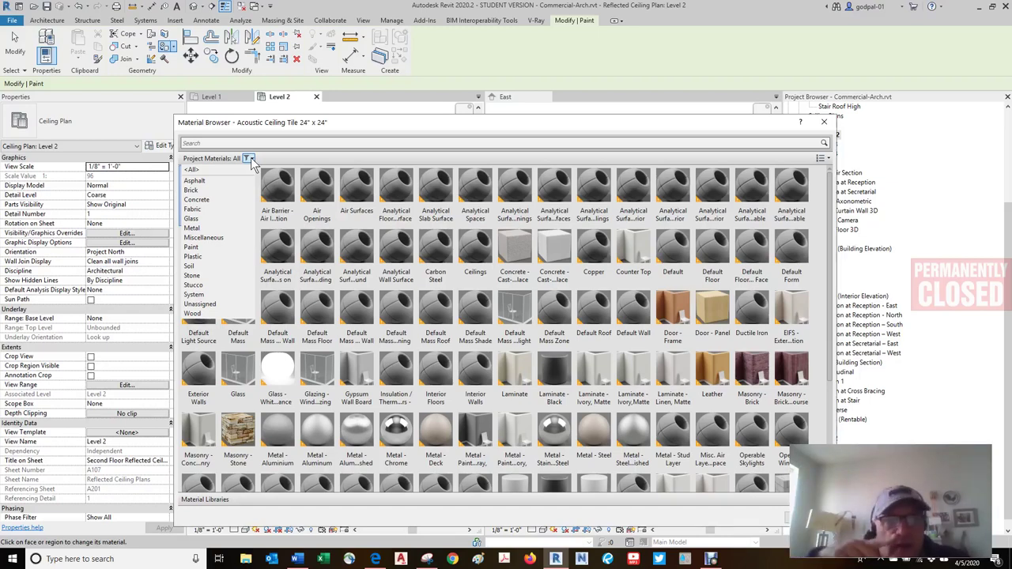
left_click(212, 170)
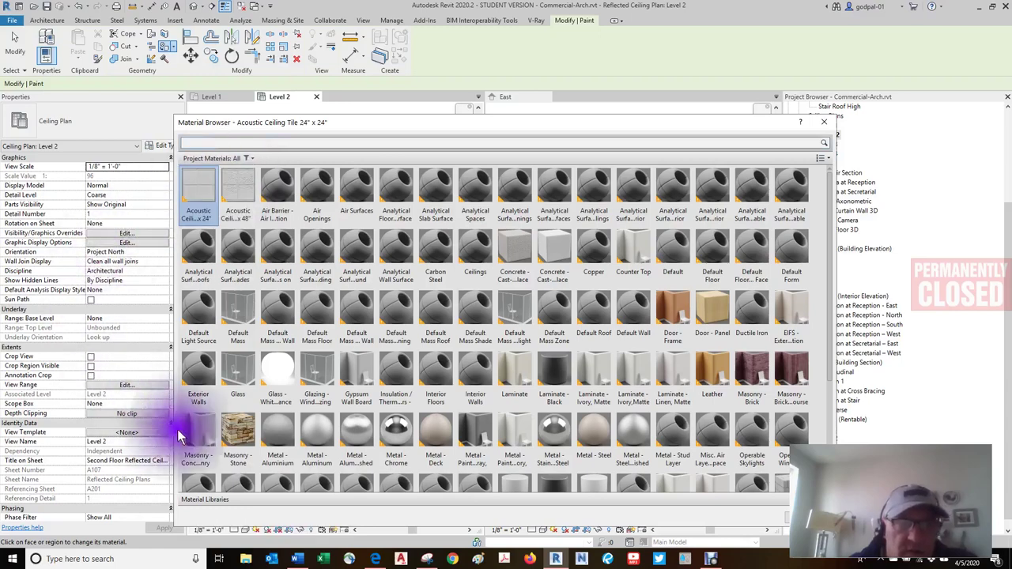
left_click(240, 433)
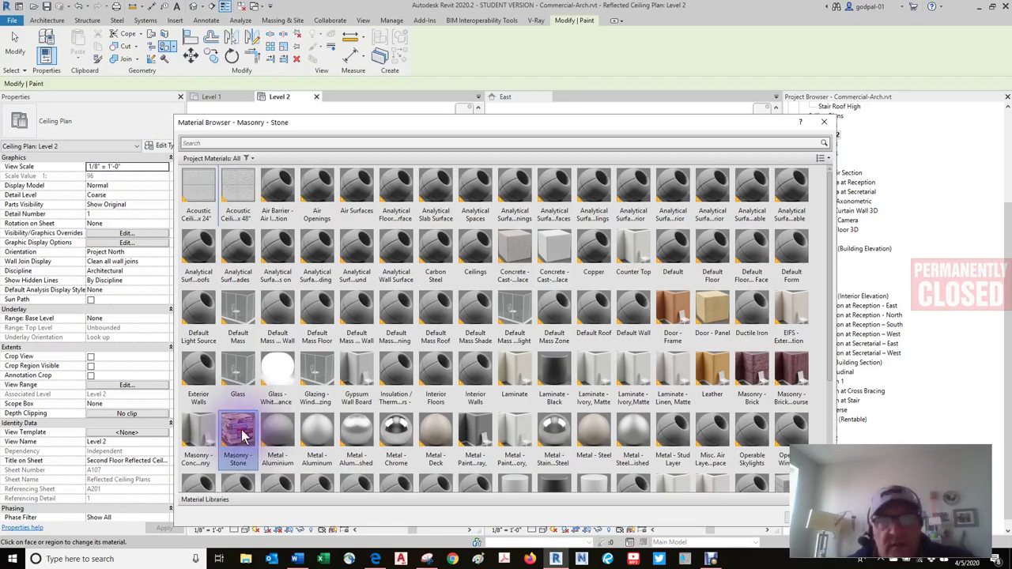
scroll(701, 506, "down", 1)
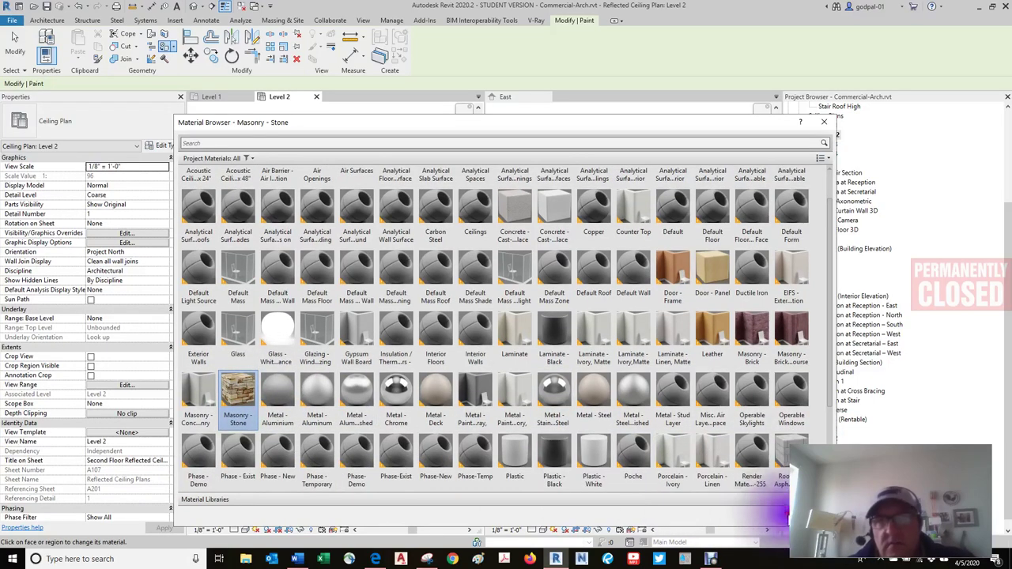
left_click(785, 519)
- Deselect the top wall and bring the override hierarchy pyramid in Edge to the front
left_click(322, 159)
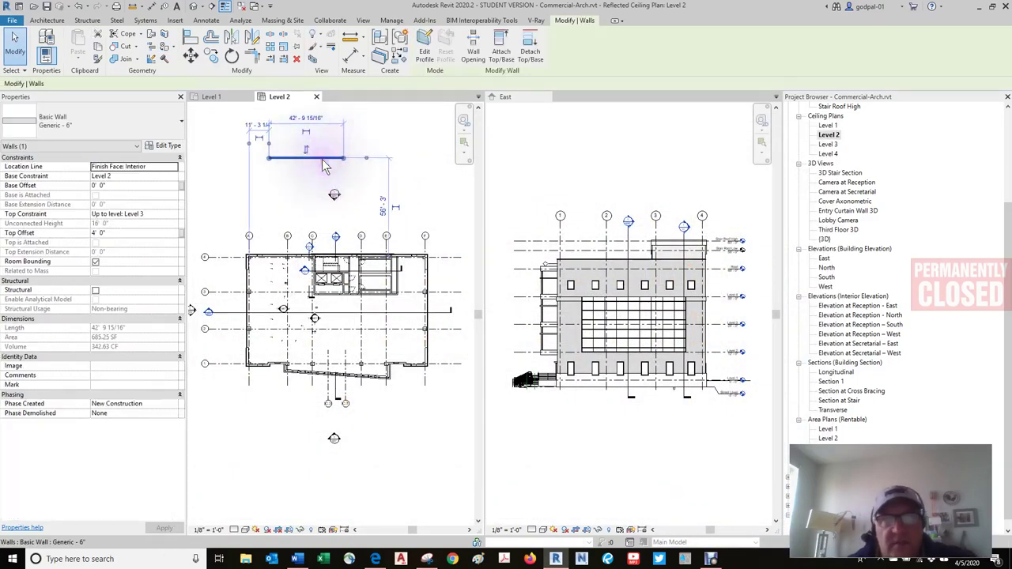
left_click(414, 136)
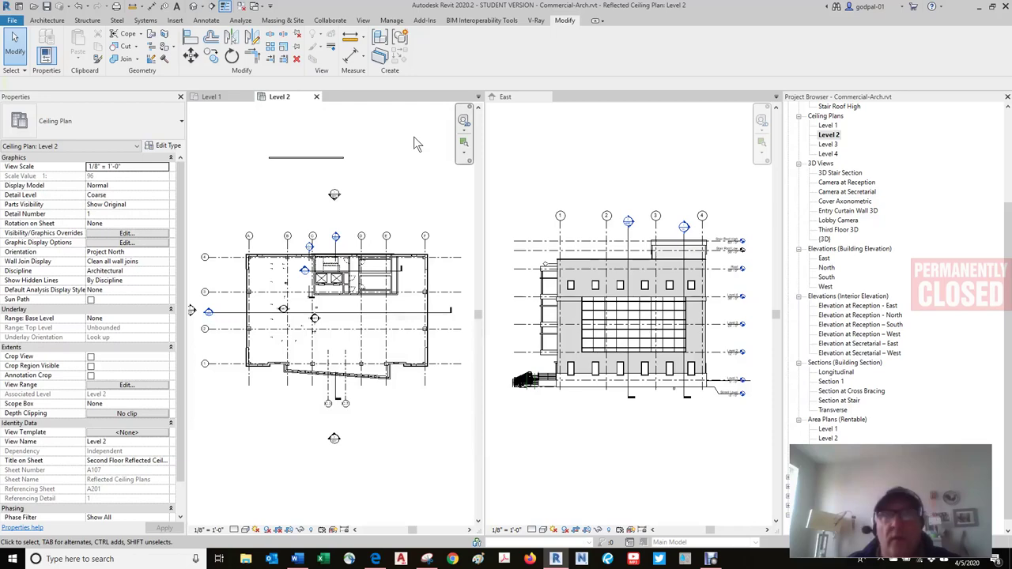
left_click(375, 558)
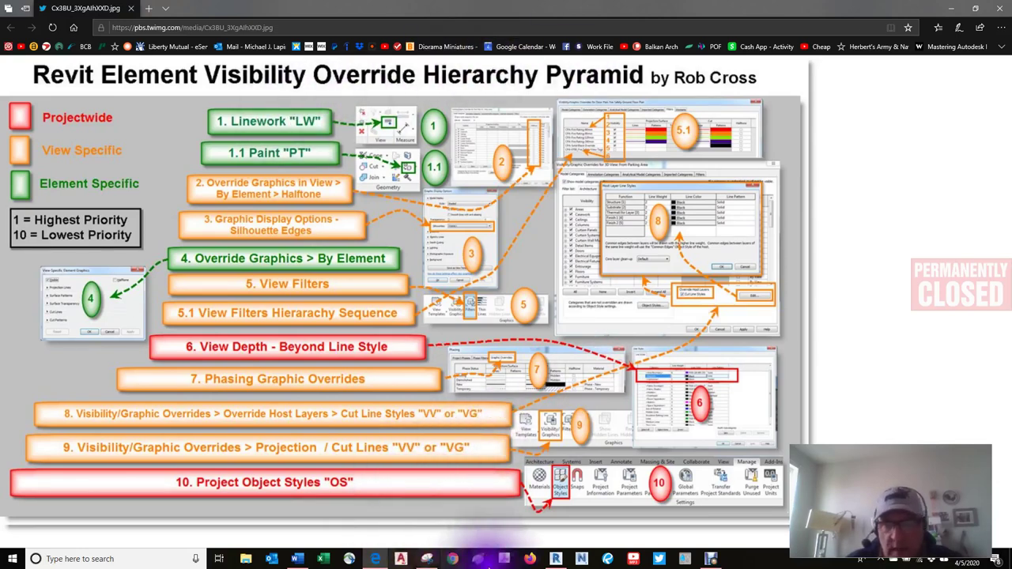
- Bring the Debut Screen Recorder window in front of Edge
mouse_move(559, 561)
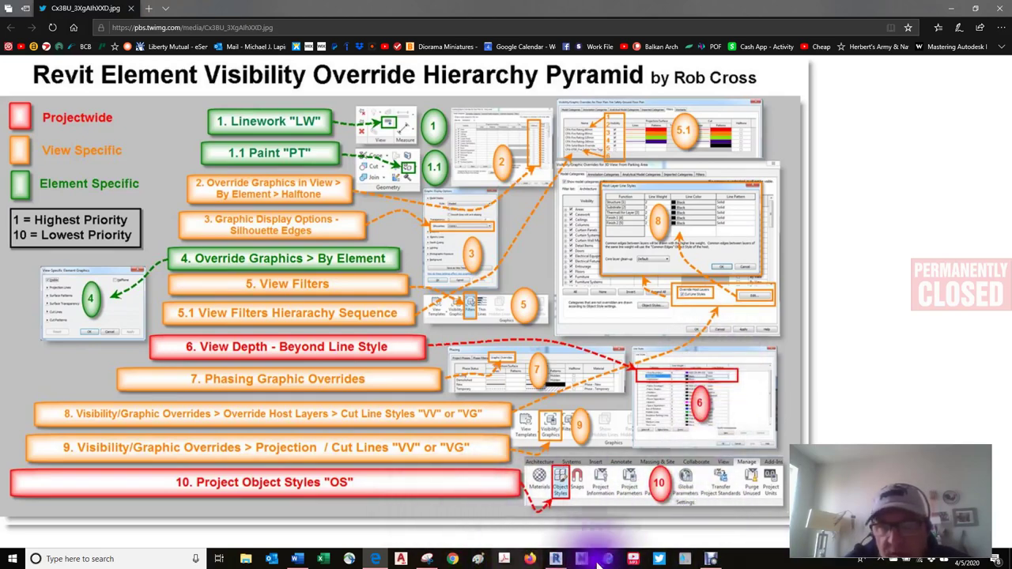
left_click(711, 559)
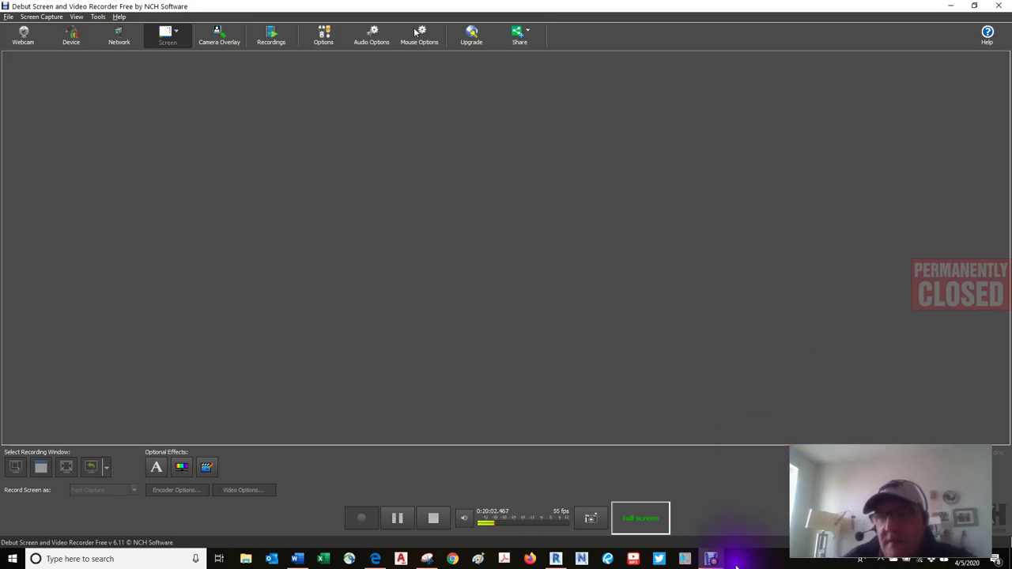
- Minimize Debut Screen Recorder to reveal the pyramid image in Edge again
mouse_move(717, 561)
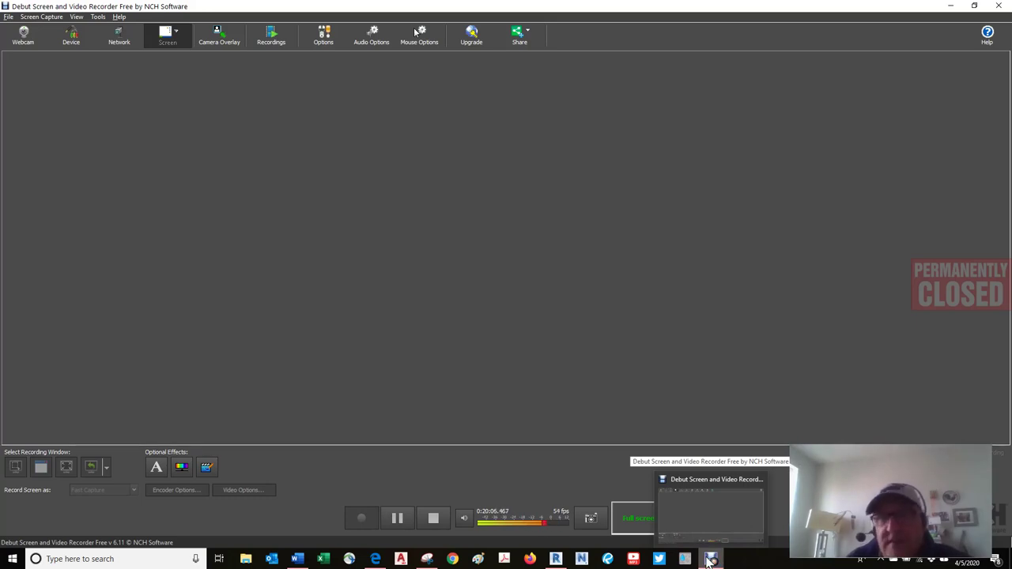
left_click(954, 8)
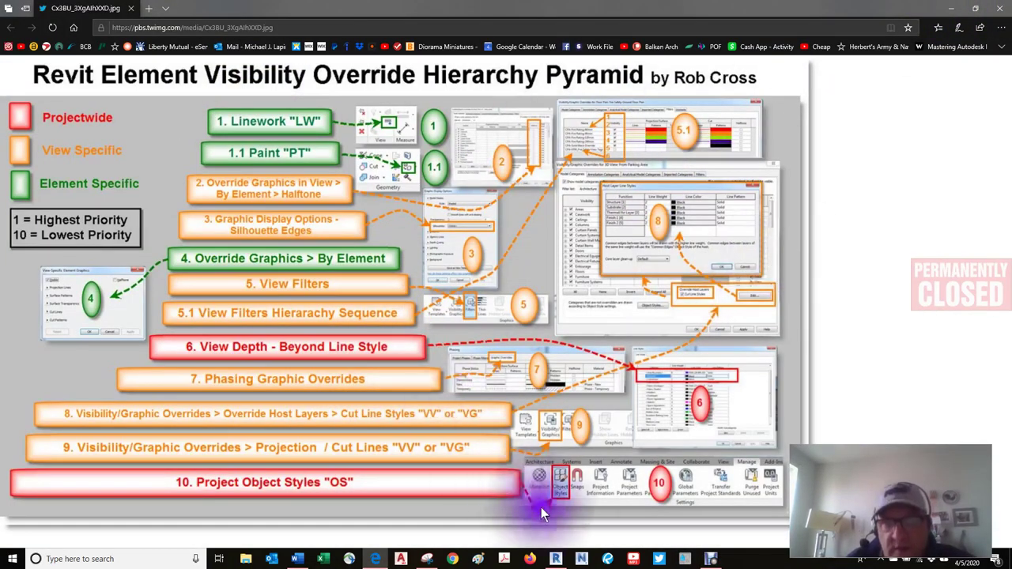
- Switch from Edge to the Commercial-Arch project in Revit
left_click(555, 559)
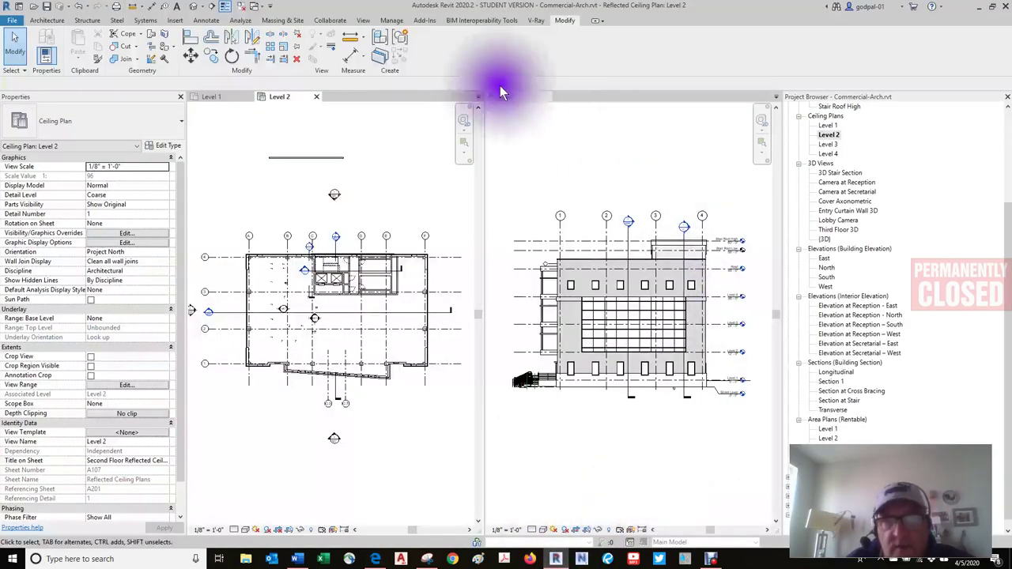
left_click(619, 376)
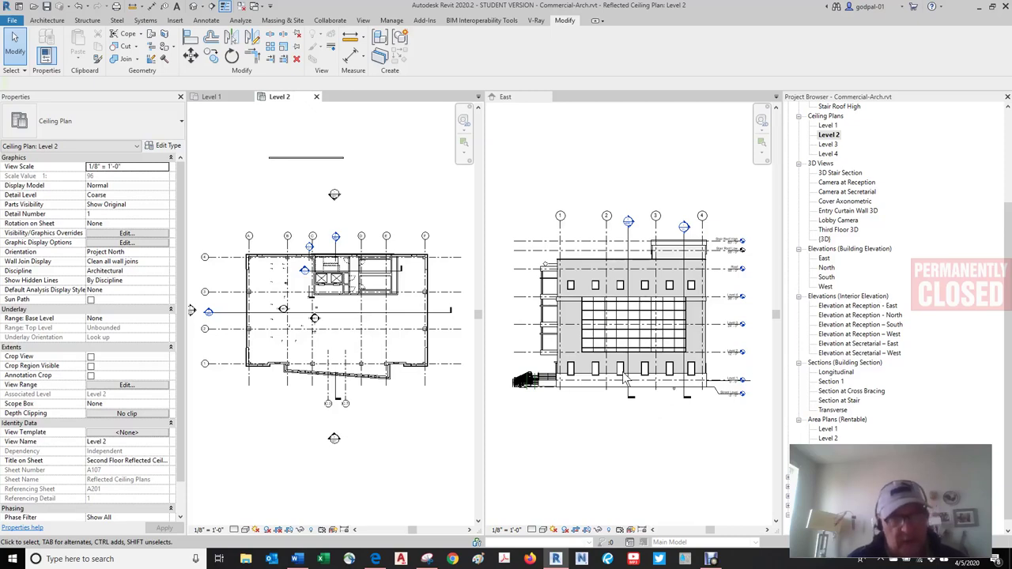
left_click(625, 378)
left_click(625, 377)
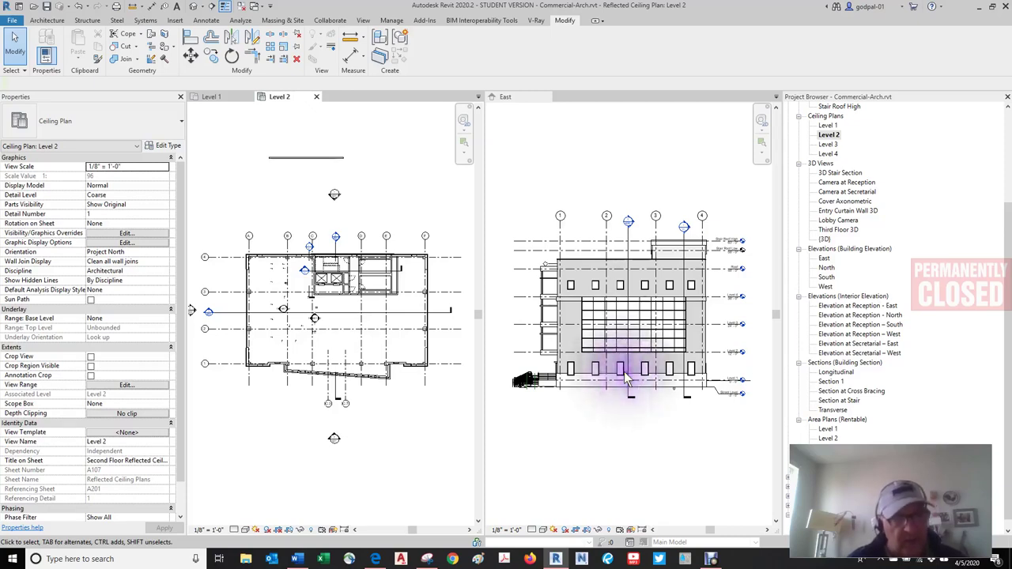
left_click(625, 372)
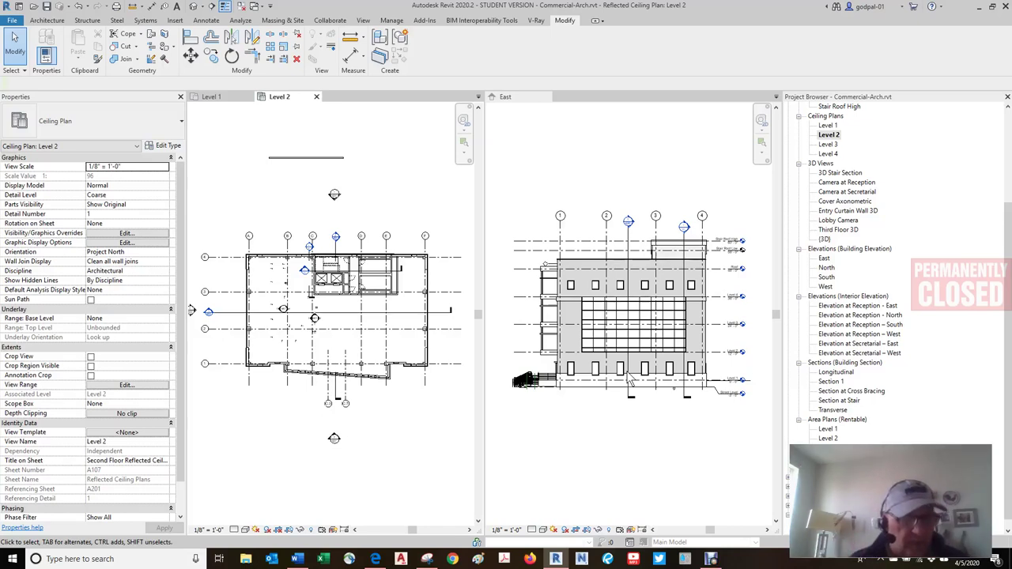
left_click(629, 378)
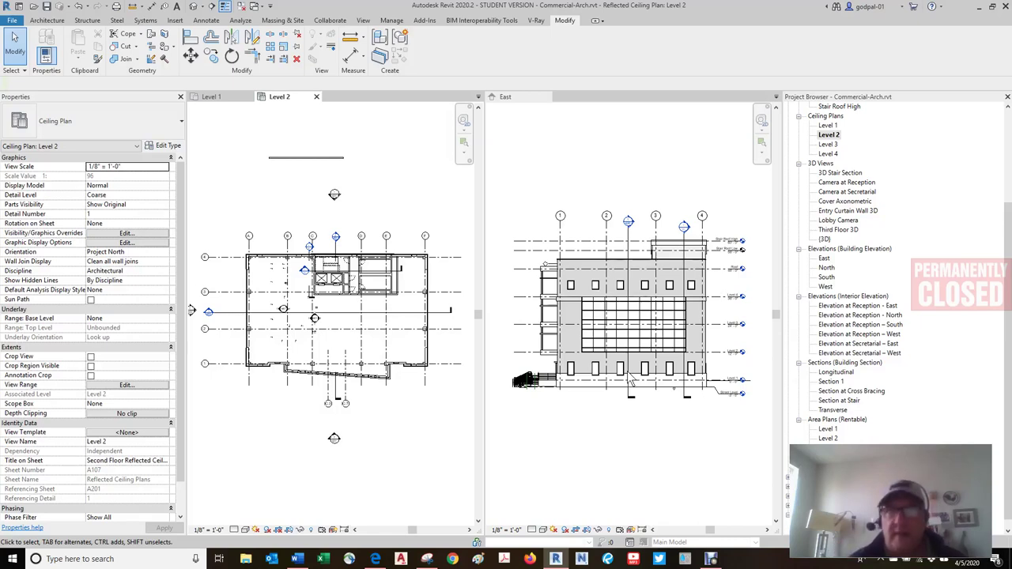
left_click(630, 379)
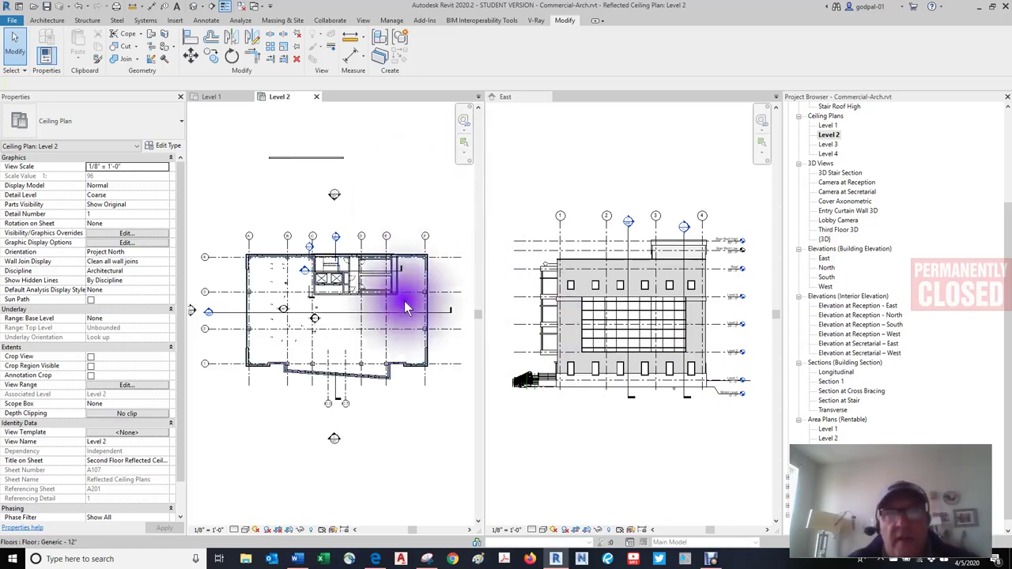
scroll(399, 257, "up", 4)
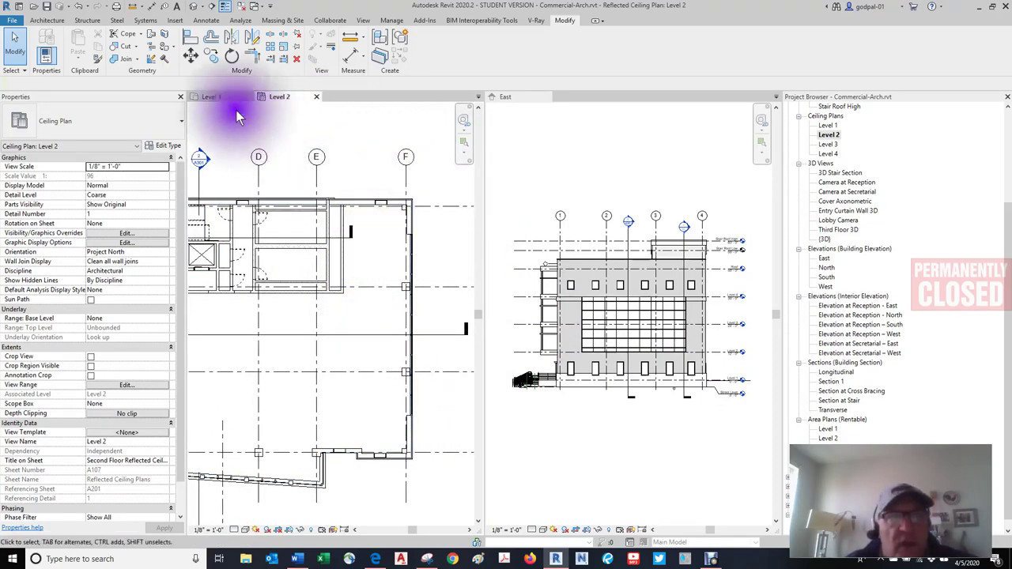
- Open the Level 1 floor plan view and select, then deselect, the plan region
left_click(211, 96)
scroll(408, 256, "up", 3)
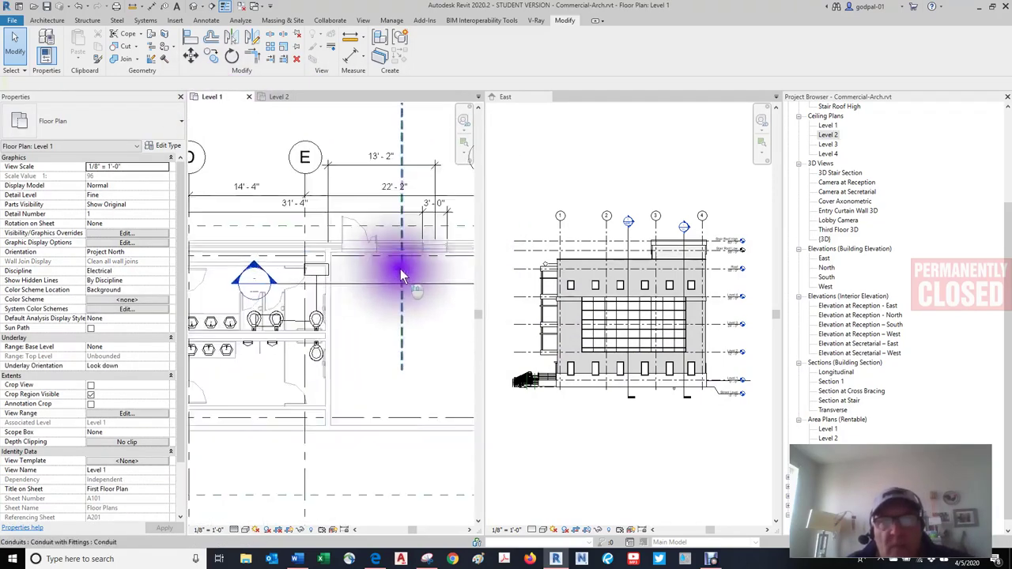
scroll(327, 282, "down", 2)
scroll(379, 252, "up", 1)
left_click(379, 253)
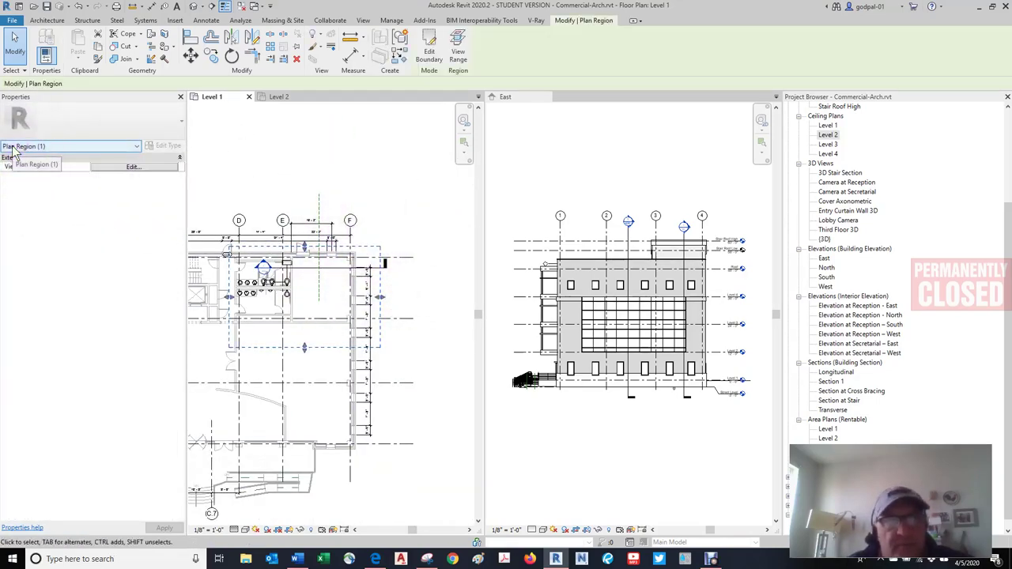
left_click(385, 164)
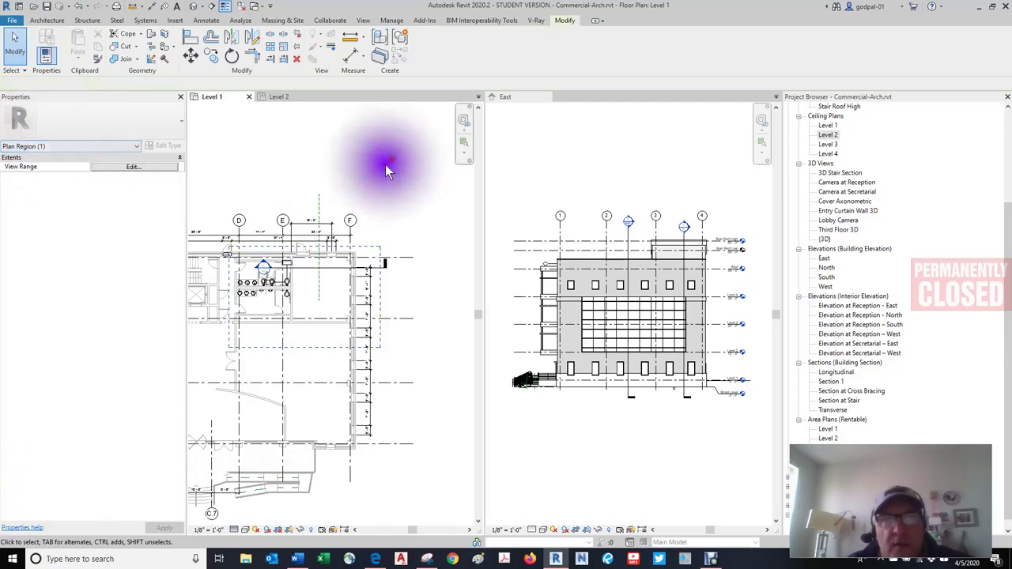
- Shorten the vertical conduit near grid E to 28' 0" and search the conduit Type Selector
left_click(315, 203)
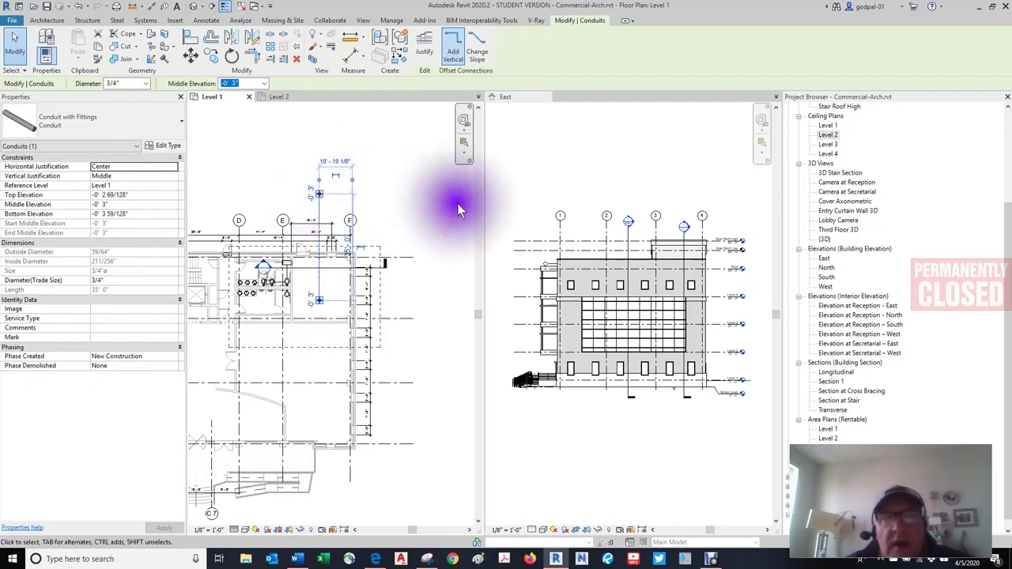
key("Escape")
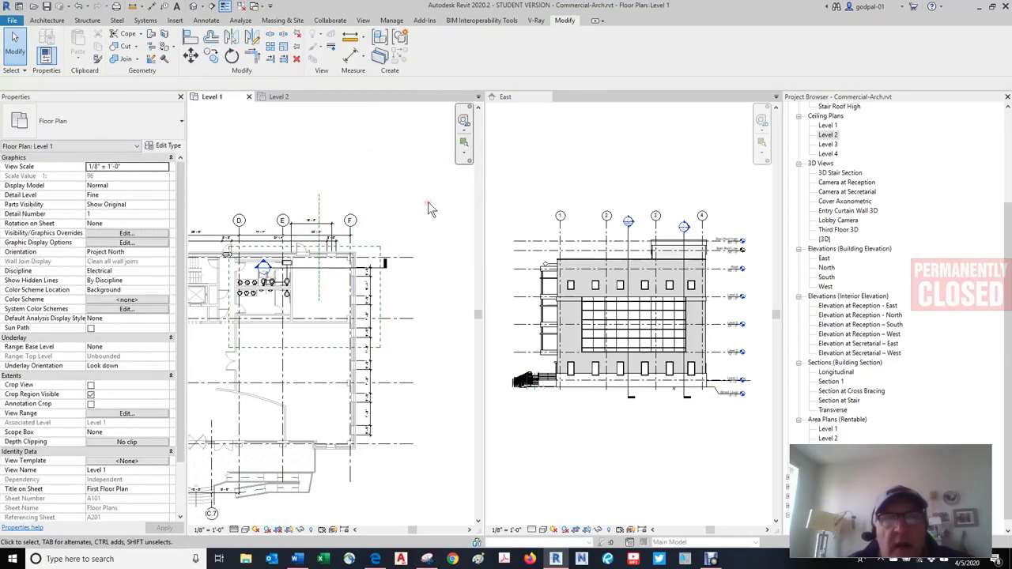
left_click(321, 204)
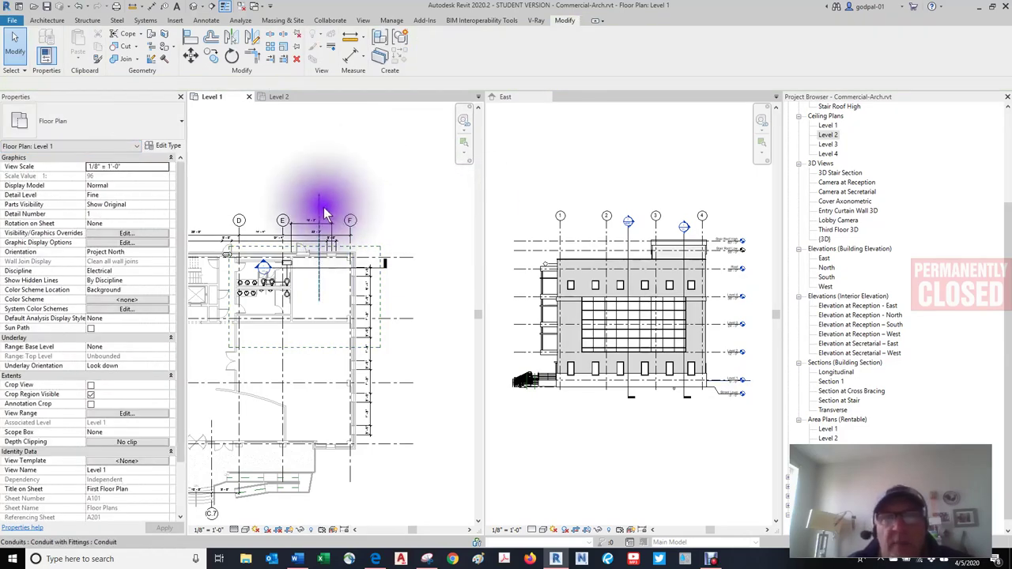
left_click(409, 169)
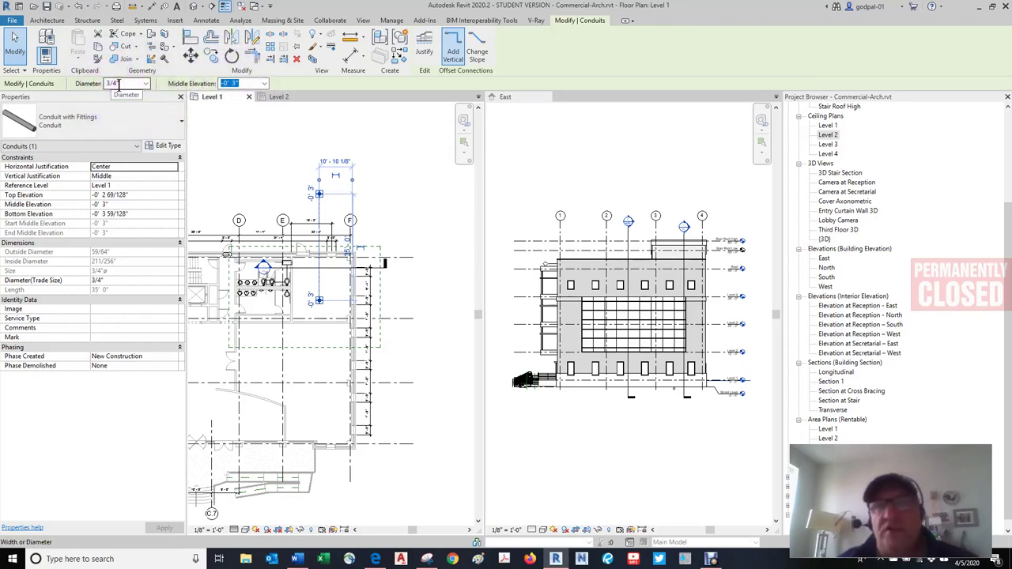
left_click(391, 171)
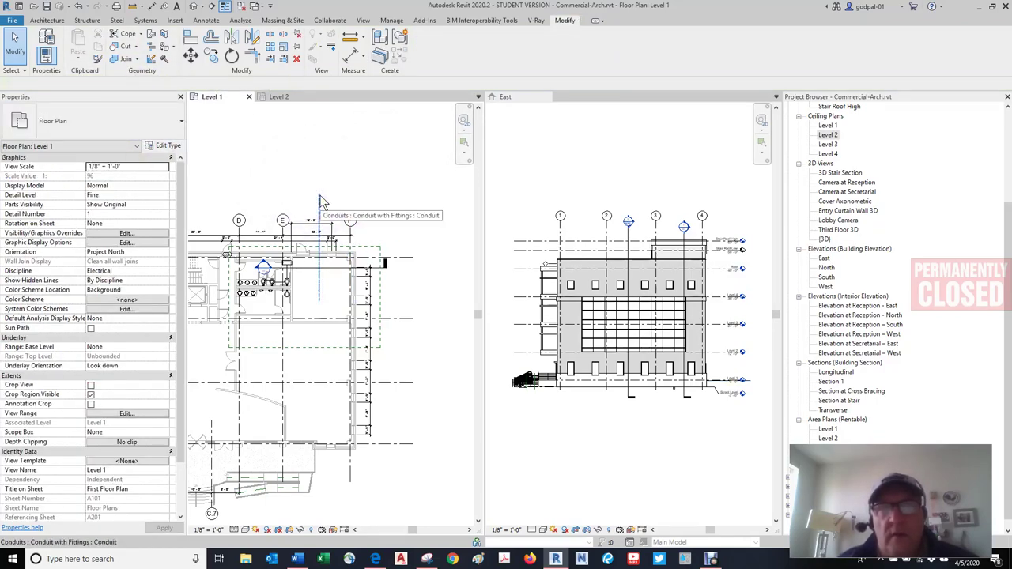
left_click(407, 166)
left_click(310, 210)
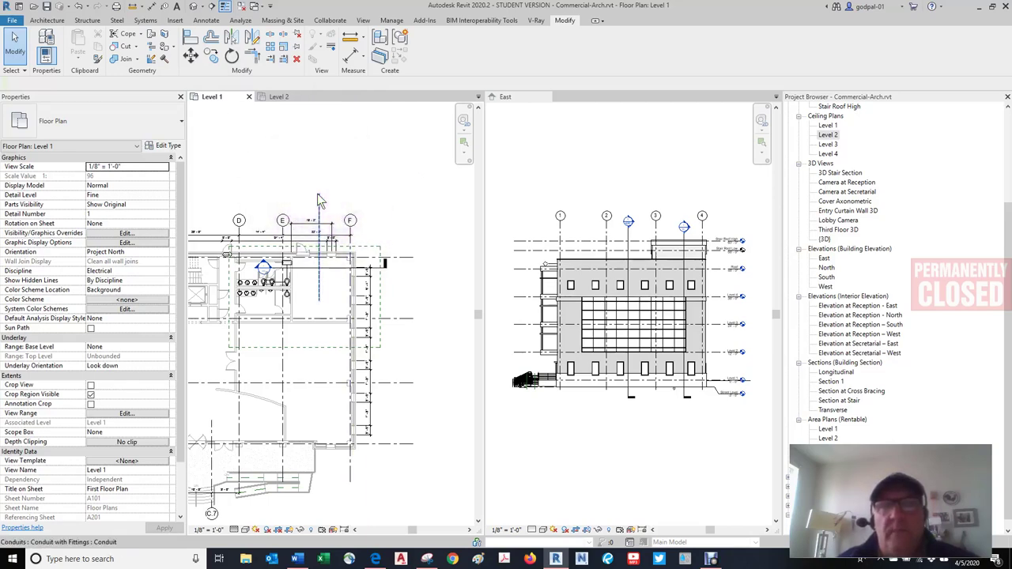
left_click(317, 194)
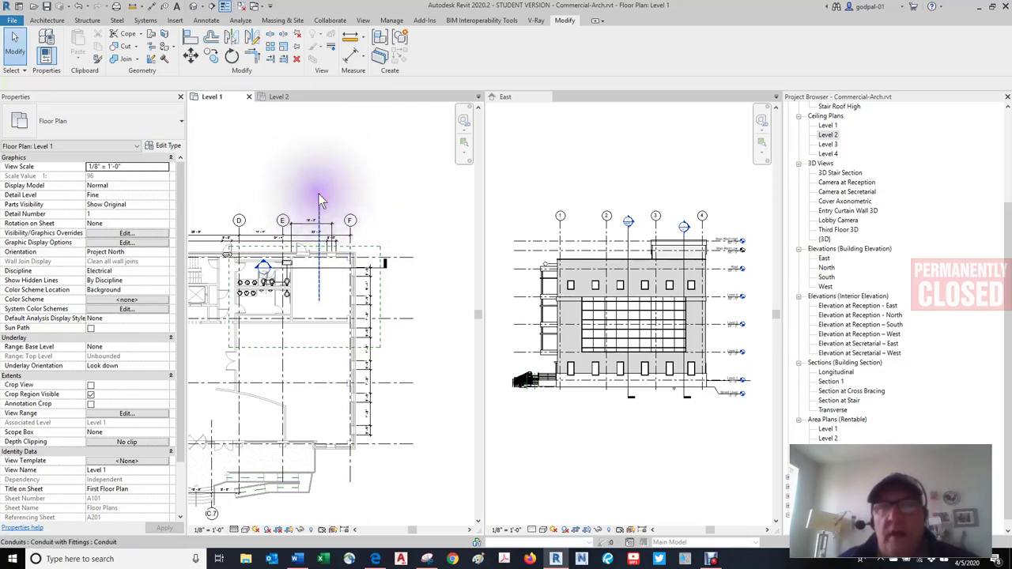
left_click(322, 305)
left_click(324, 301)
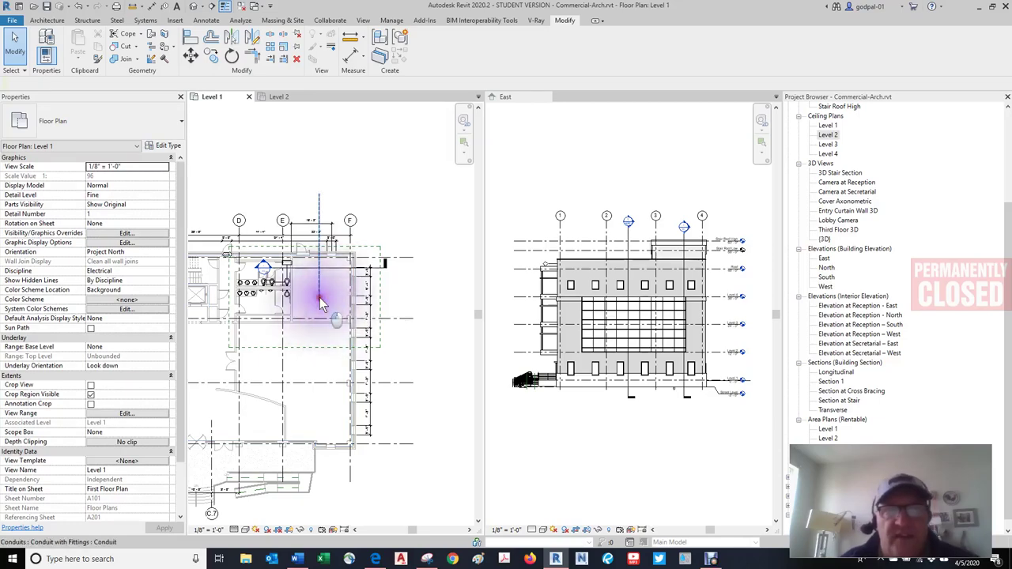
left_click(323, 290)
left_click_drag(322, 271, 338, 248)
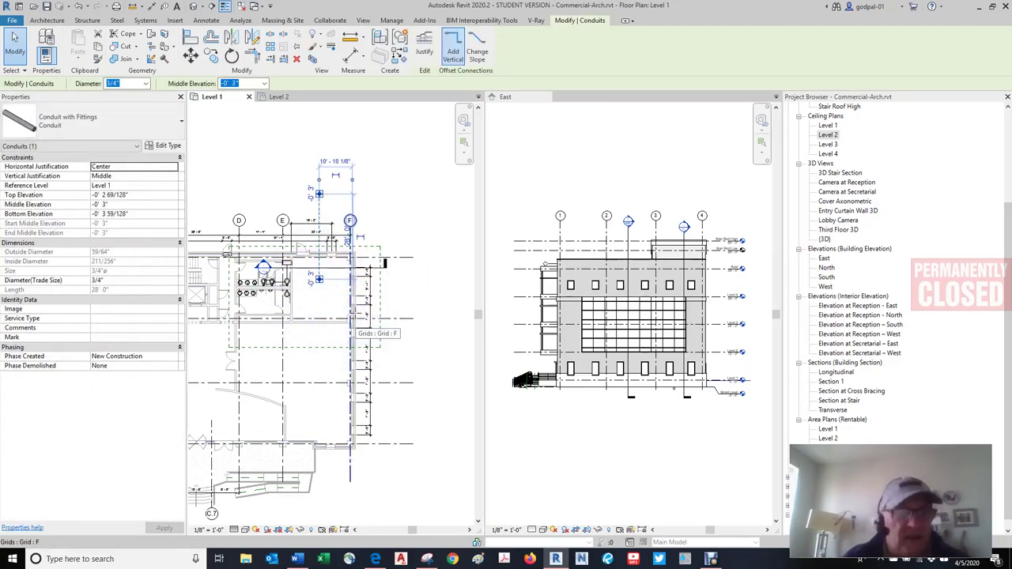
left_click(178, 123)
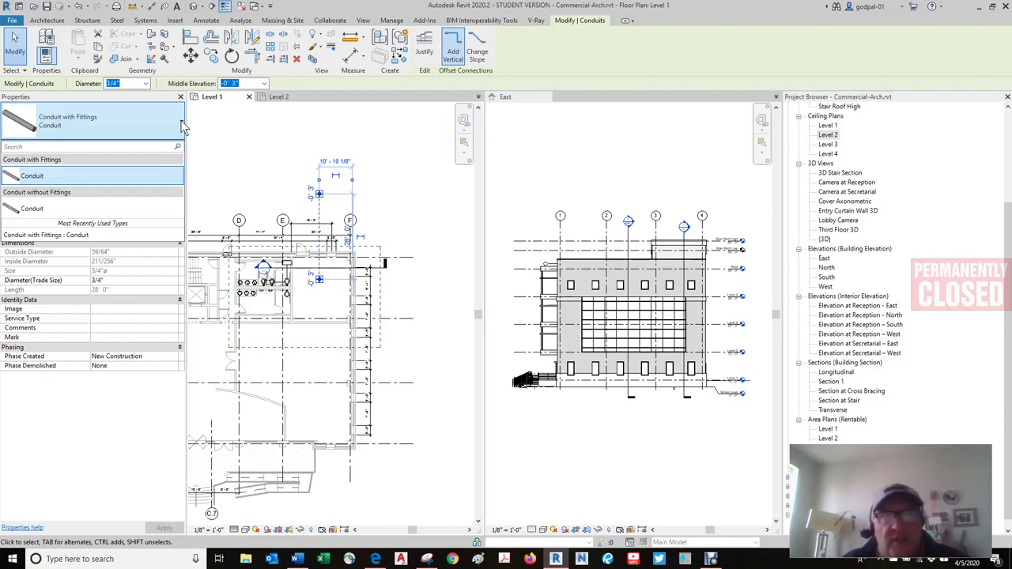
left_click(182, 125)
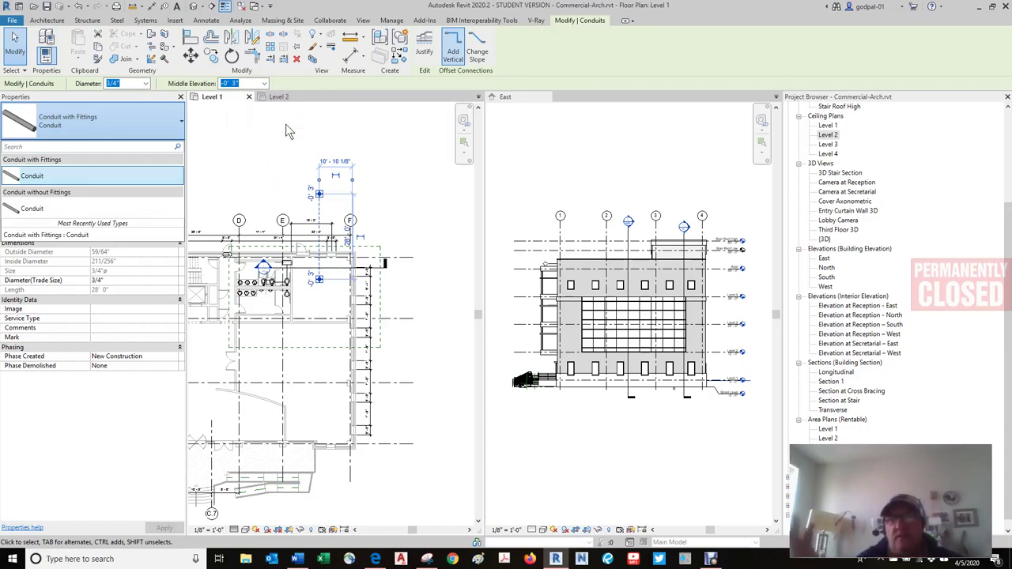
left_click(409, 166)
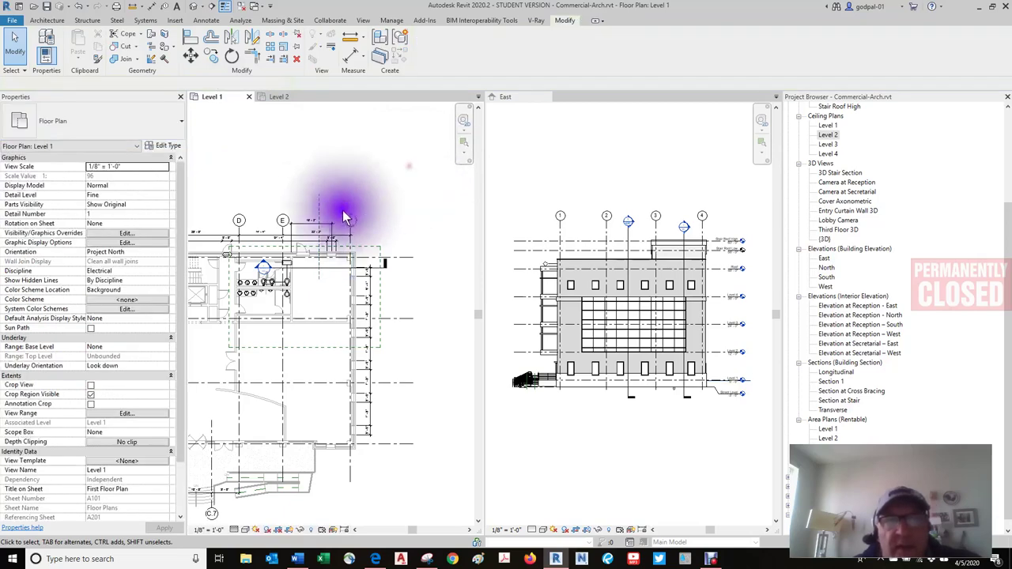
left_click(375, 247)
middle_click_drag(384, 226, 388, 224)
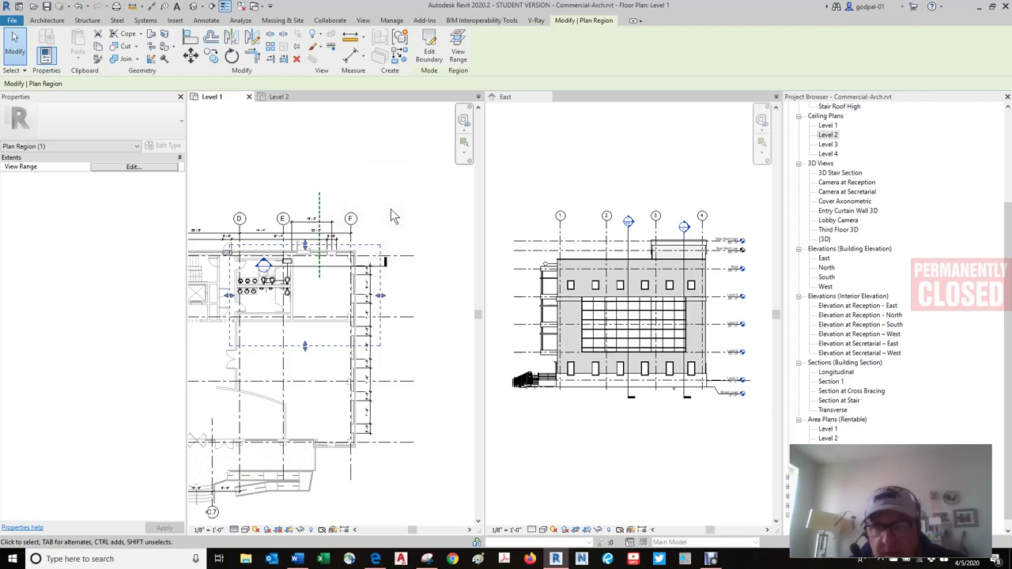
left_click(407, 215)
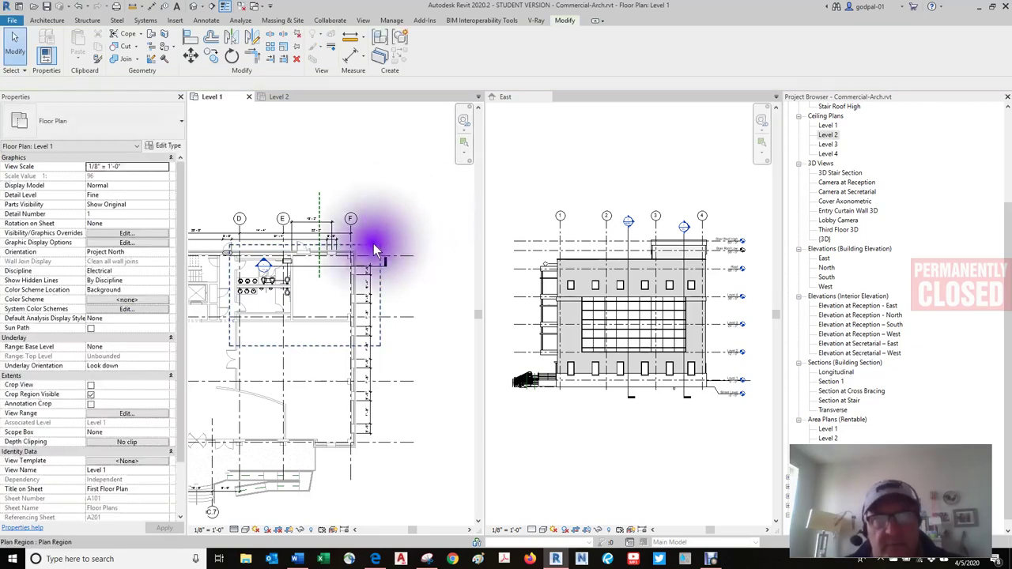
left_click(374, 250)
left_click(373, 208)
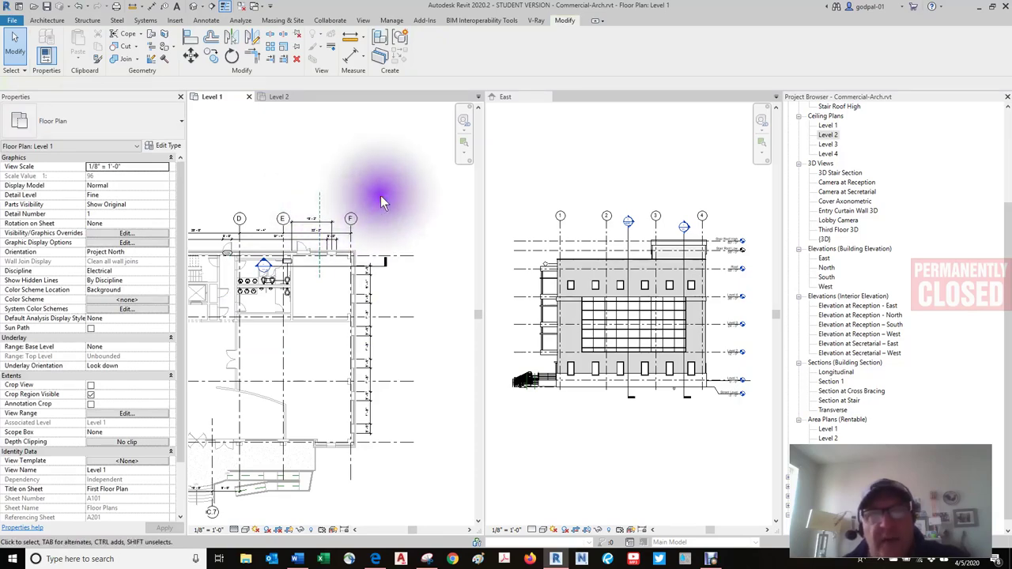
scroll(391, 194, "down", 1)
middle_click_drag(375, 205, 387, 196)
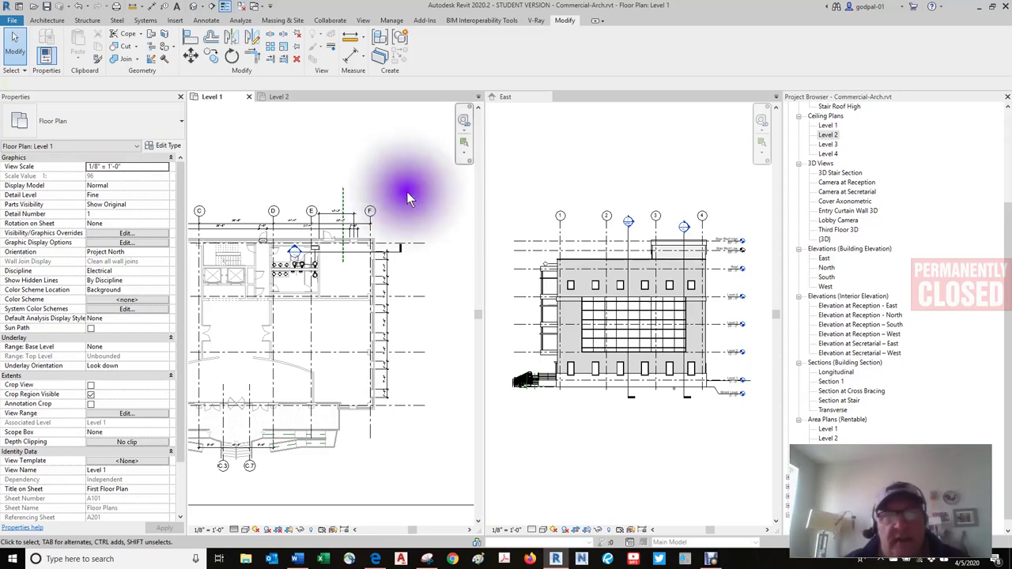
scroll(388, 153, "left", 2, "shift")
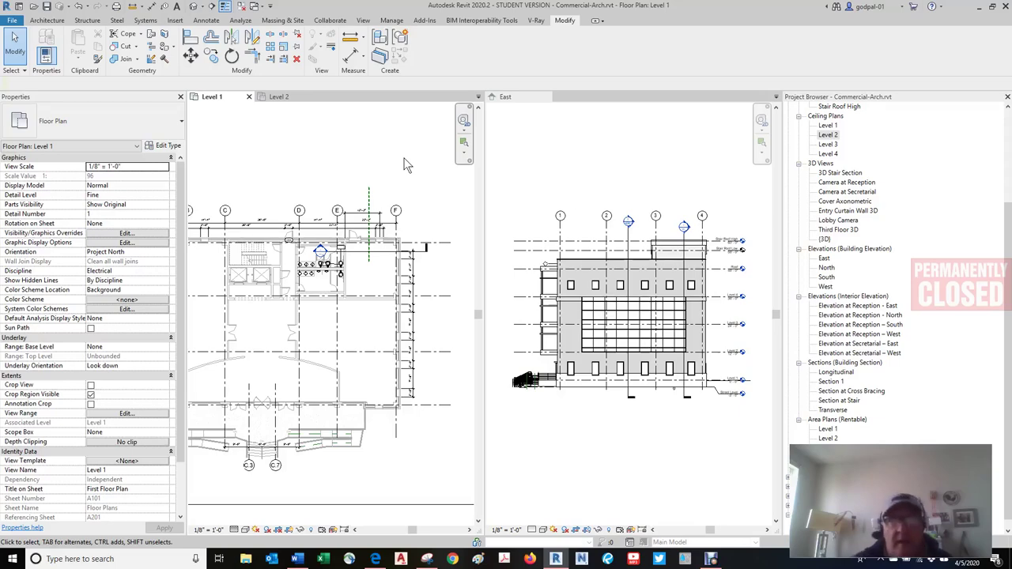
- Choose Plan Region from the View tab's Plan Views list on Level 1
left_click(363, 20)
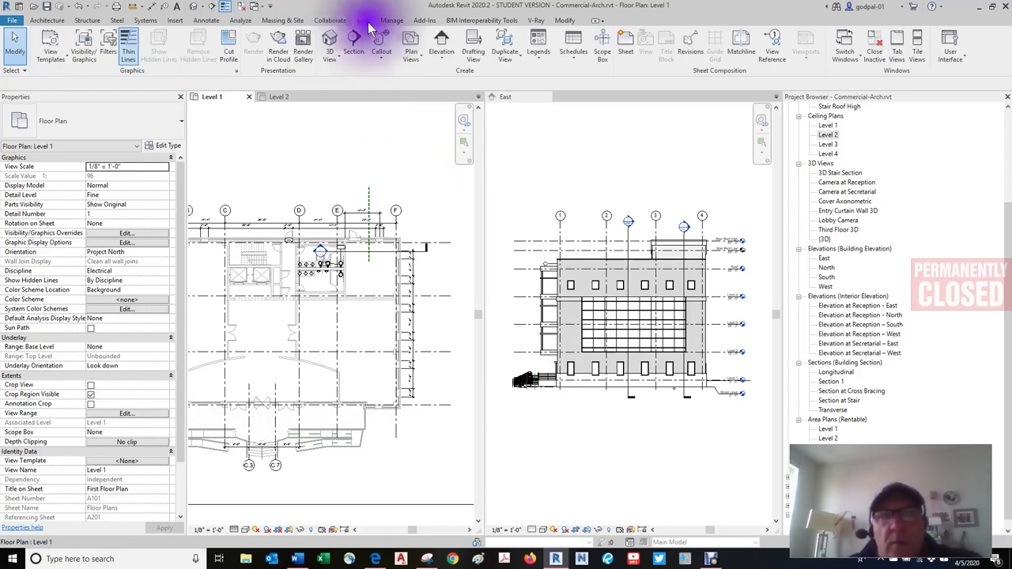
left_click(415, 55)
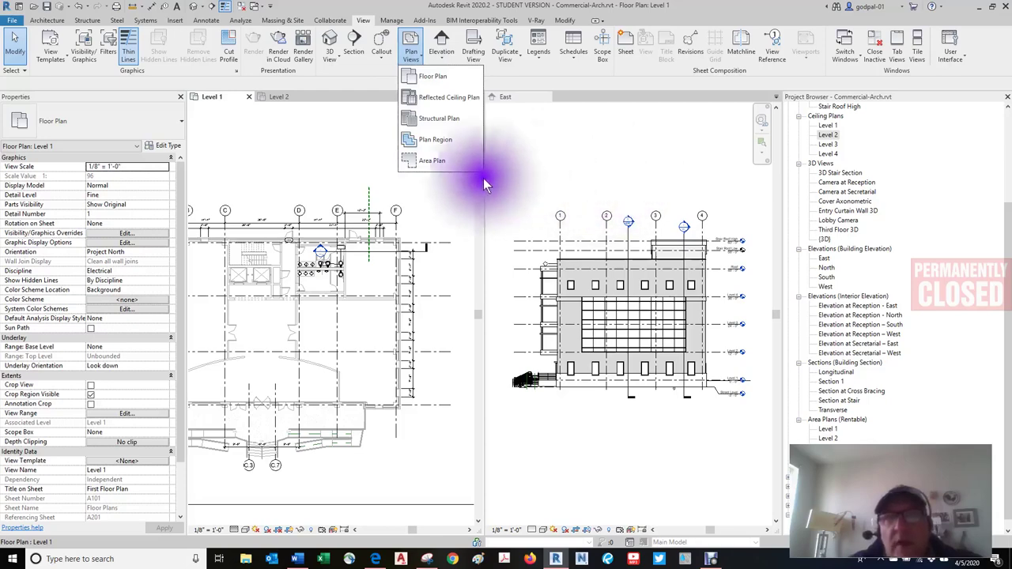
left_click(425, 139)
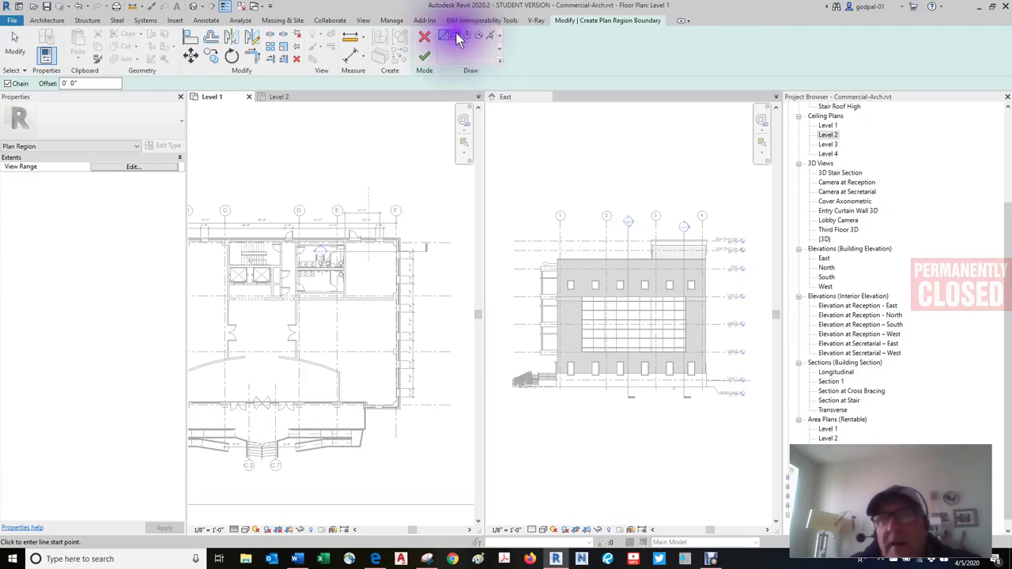
- Sketch an 8-sided inscribed polygon plan region near grids E and F on Level 1 and finish it
left_click(467, 35)
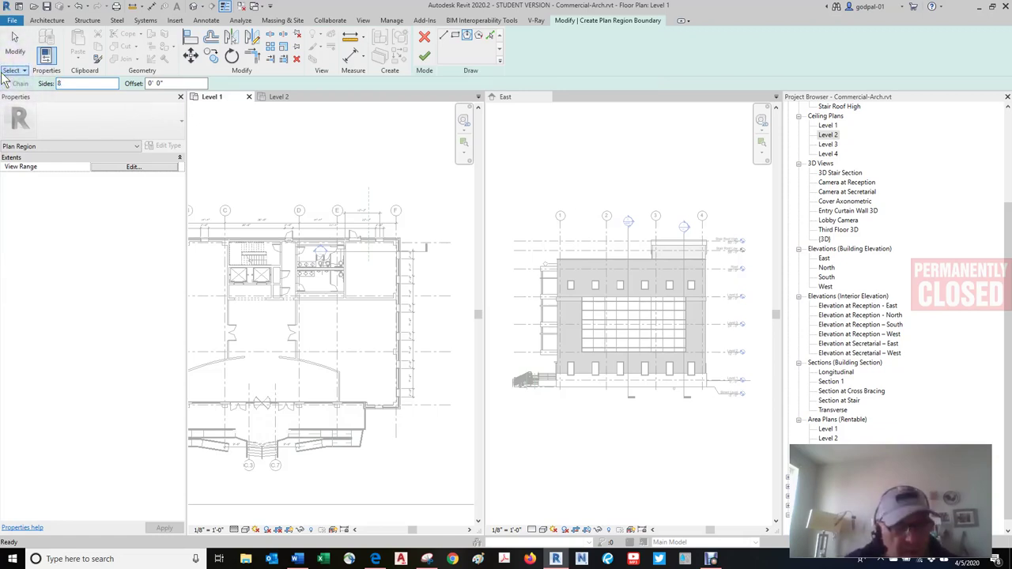
left_click(366, 271)
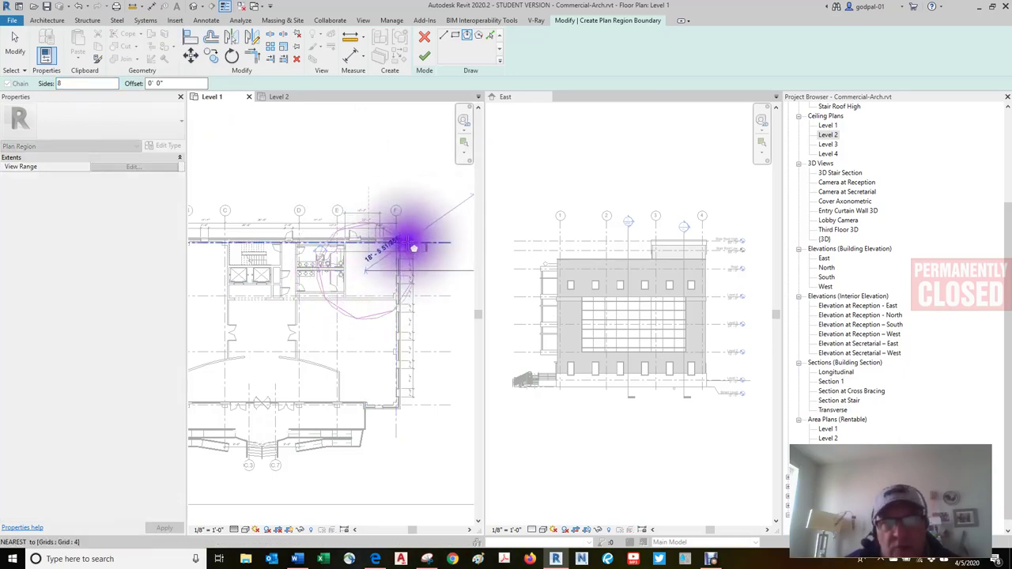
left_click(410, 239)
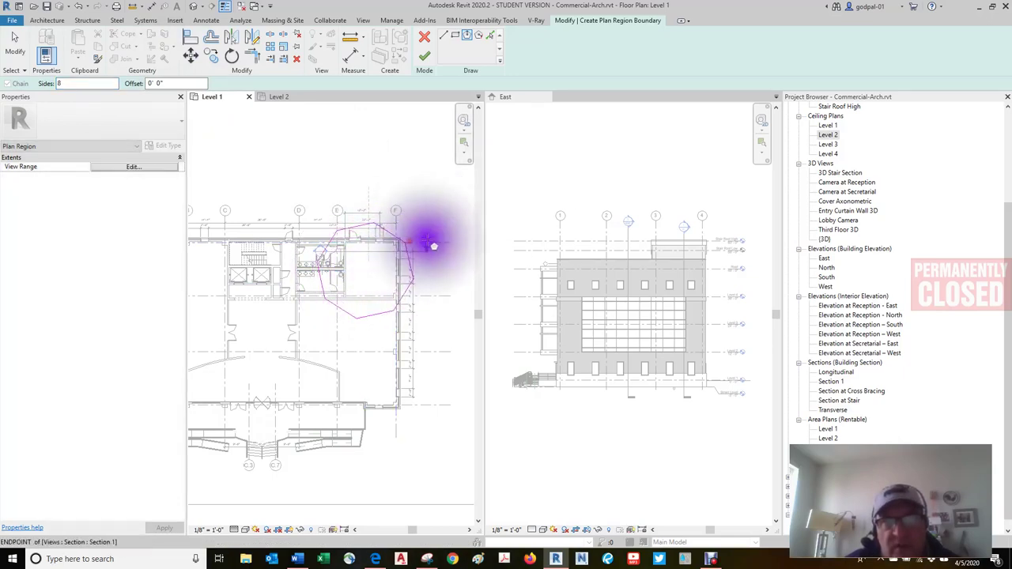
left_click(437, 60)
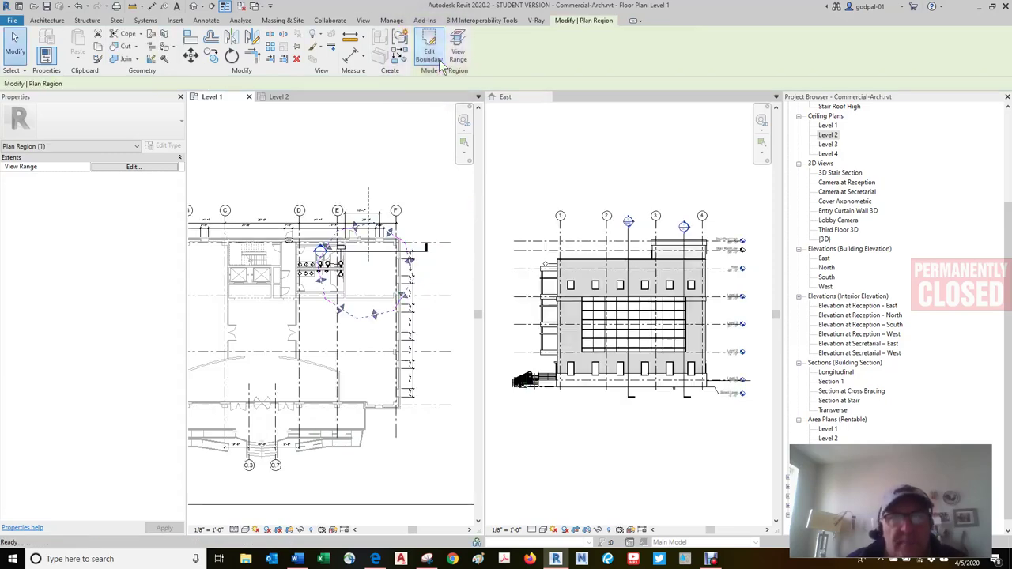
left_click(402, 173)
left_click(362, 322)
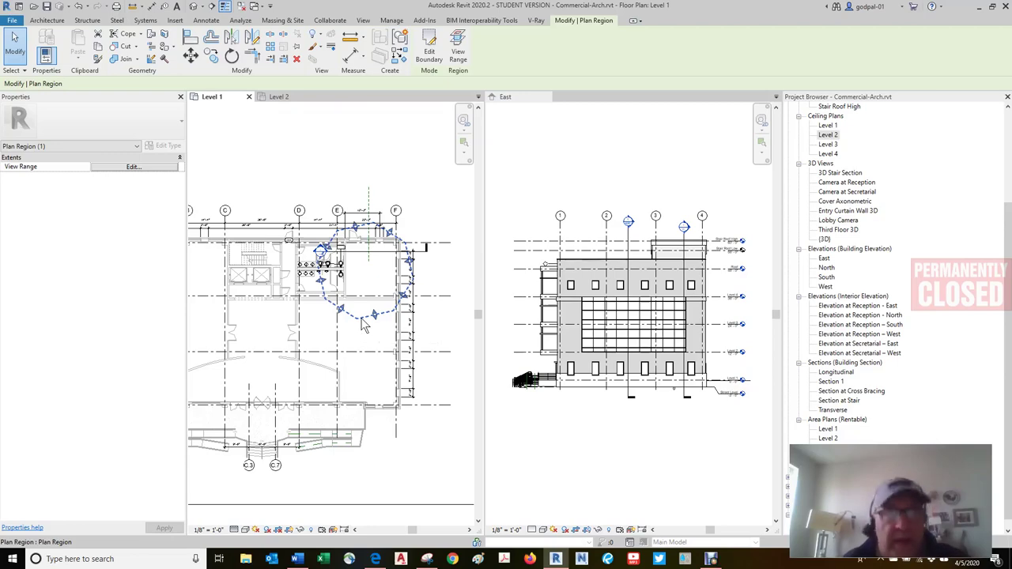
- Reselect the octagonal plan region's dashed boundary in the Level 1 plan
left_click(416, 180)
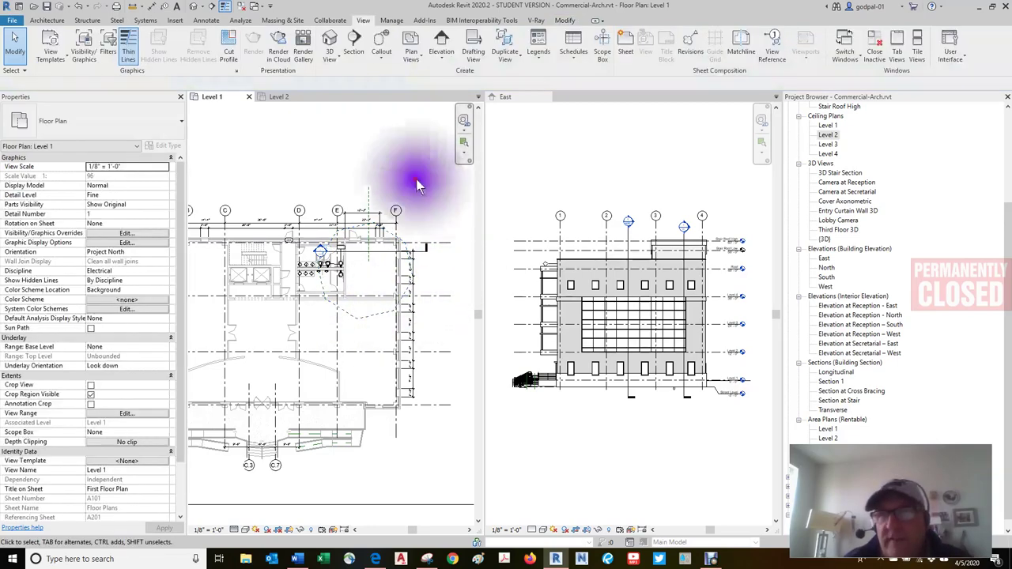
left_click_drag(1004, 221, 1003, 135)
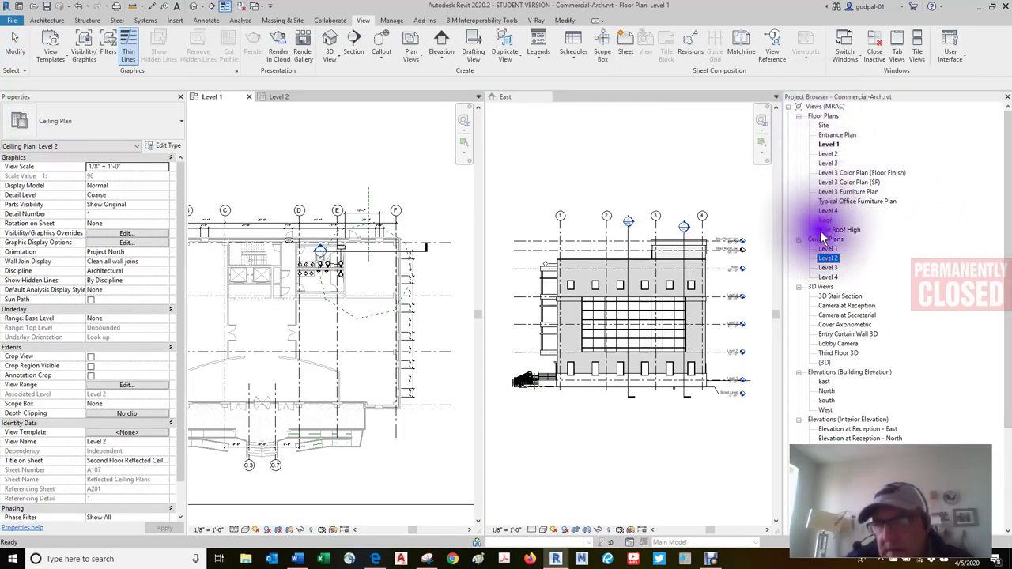
left_click_drag(1008, 224, 996, 331)
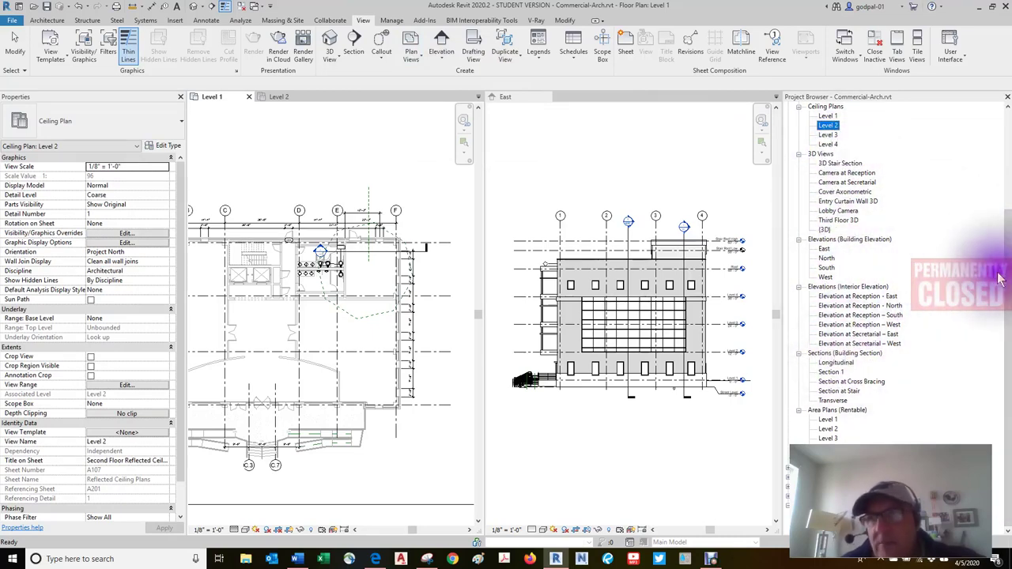
left_click_drag(1007, 269, 1008, 163)
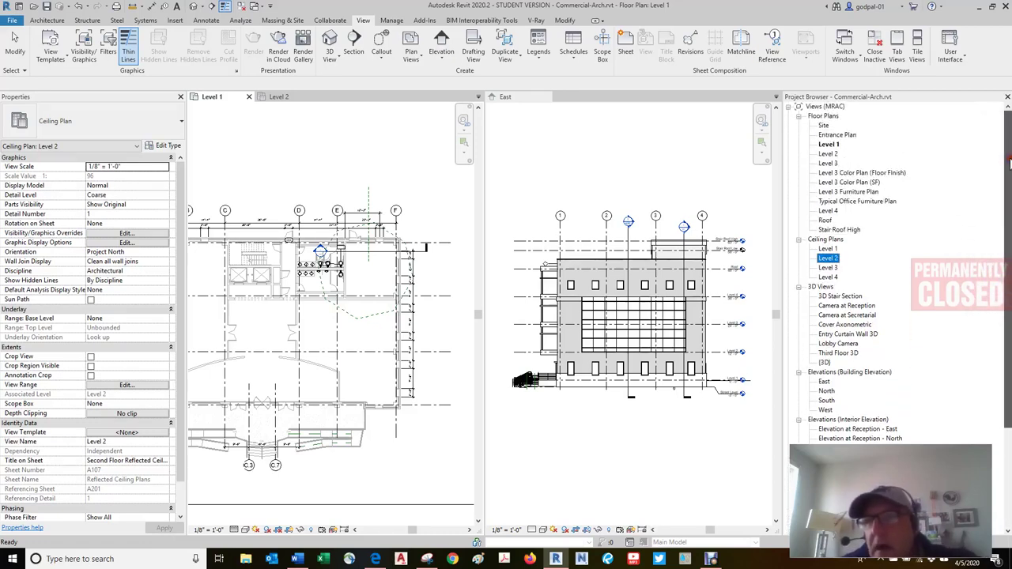
left_click_drag(1008, 162, 1006, 316)
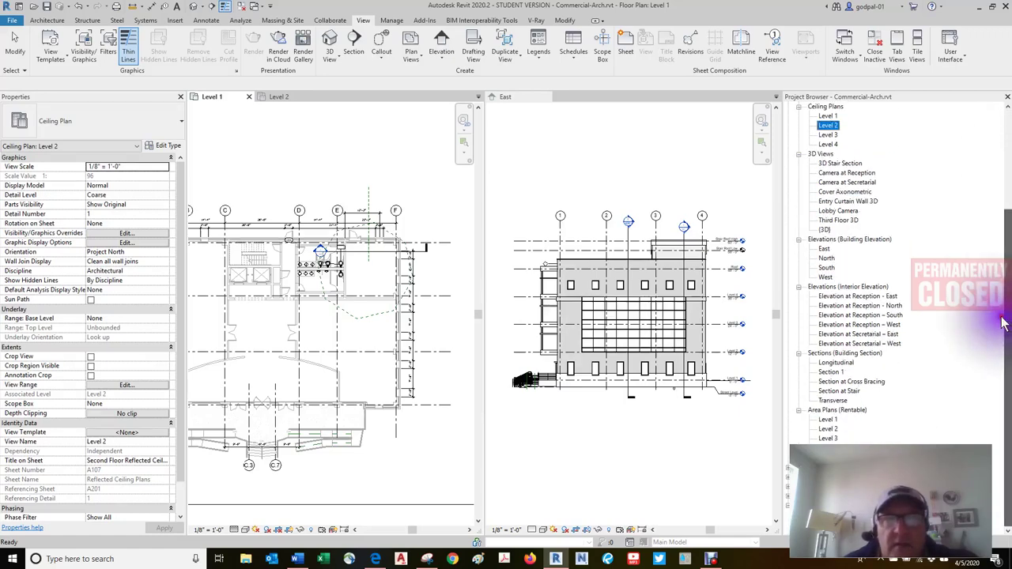
left_click(368, 315)
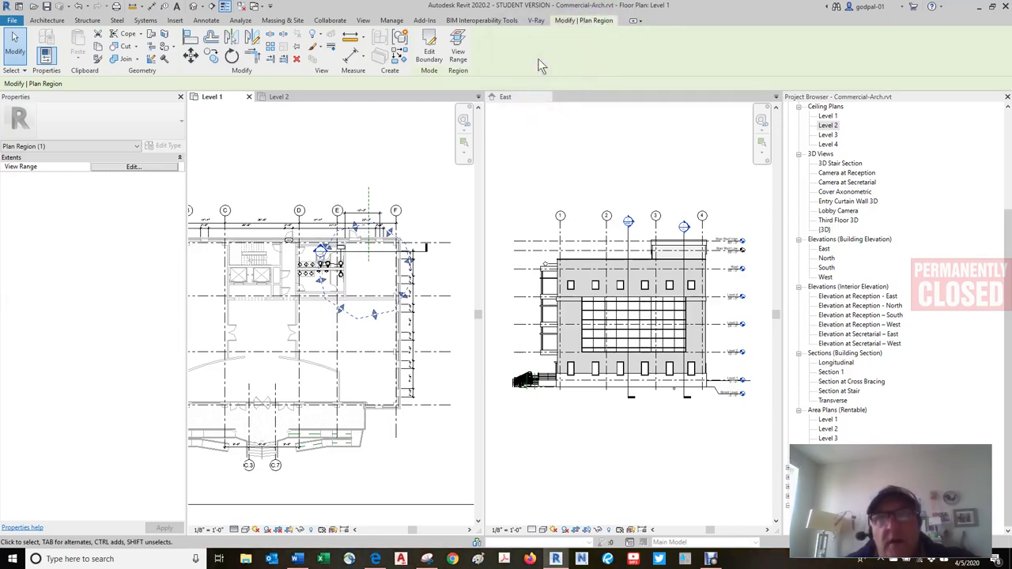
- Open the plan region's View Range dialog and expand its sample view range diagram
left_click(428, 49)
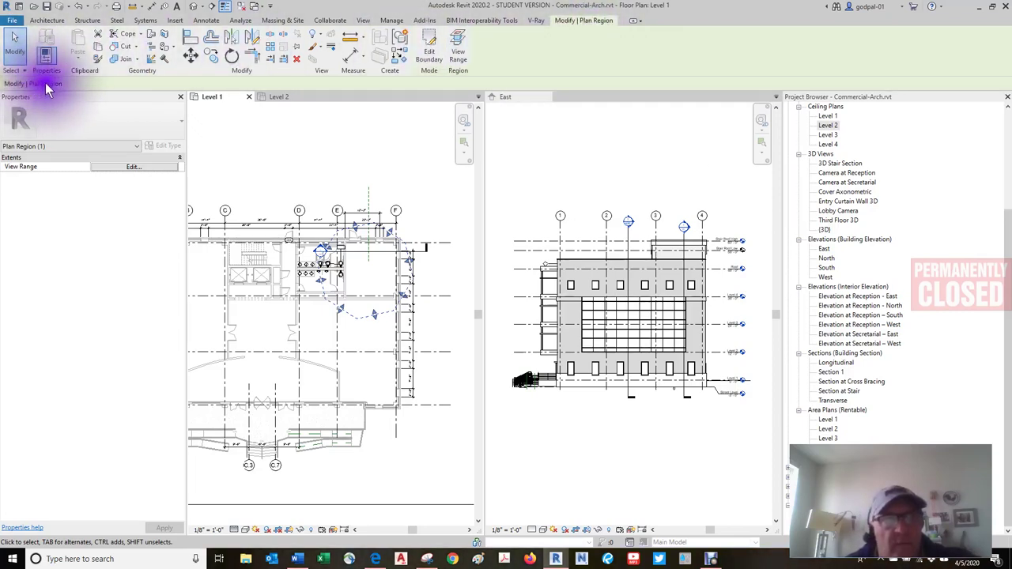
left_click(460, 49)
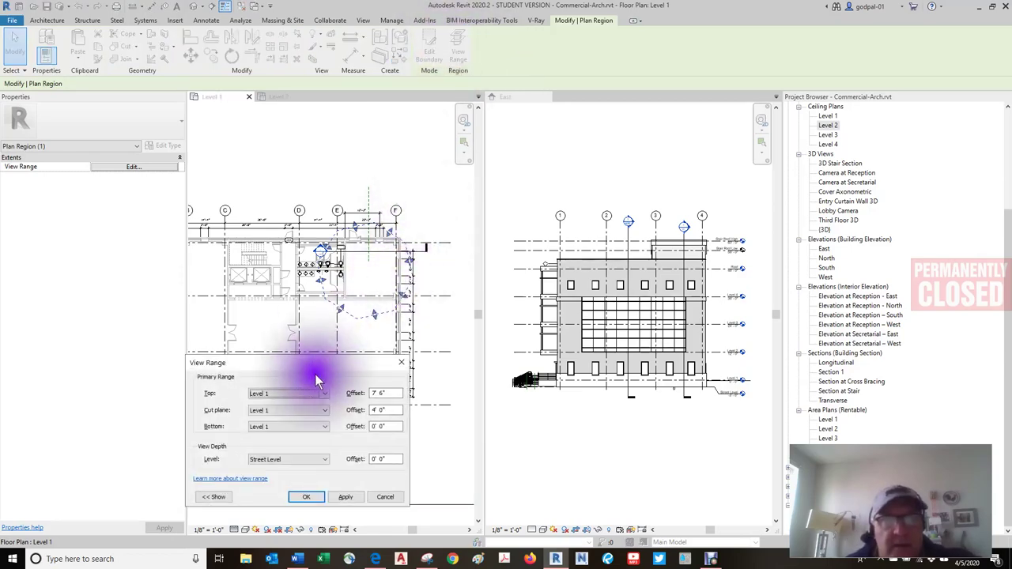
left_click_drag(316, 362, 743, 204)
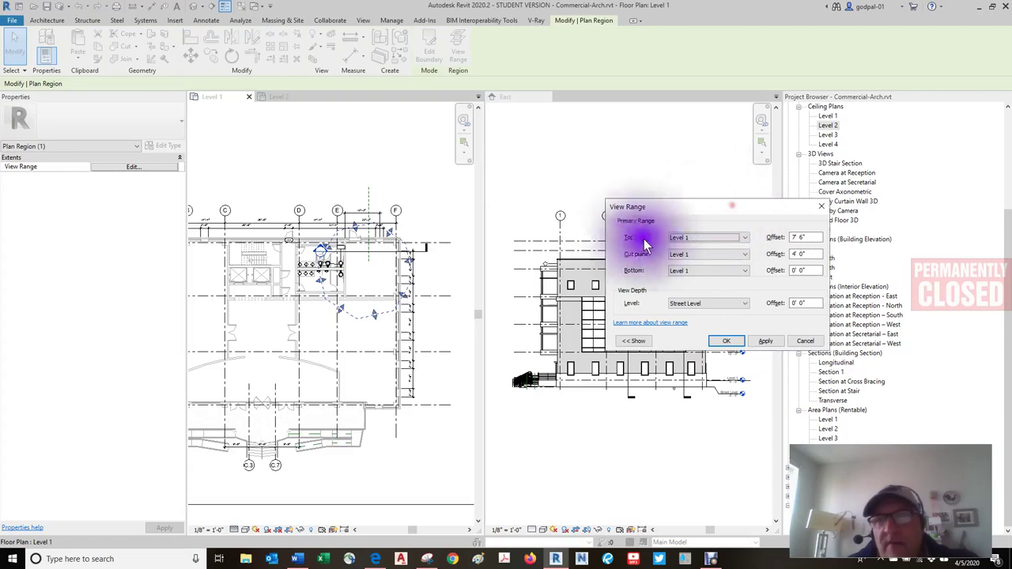
left_click(620, 341)
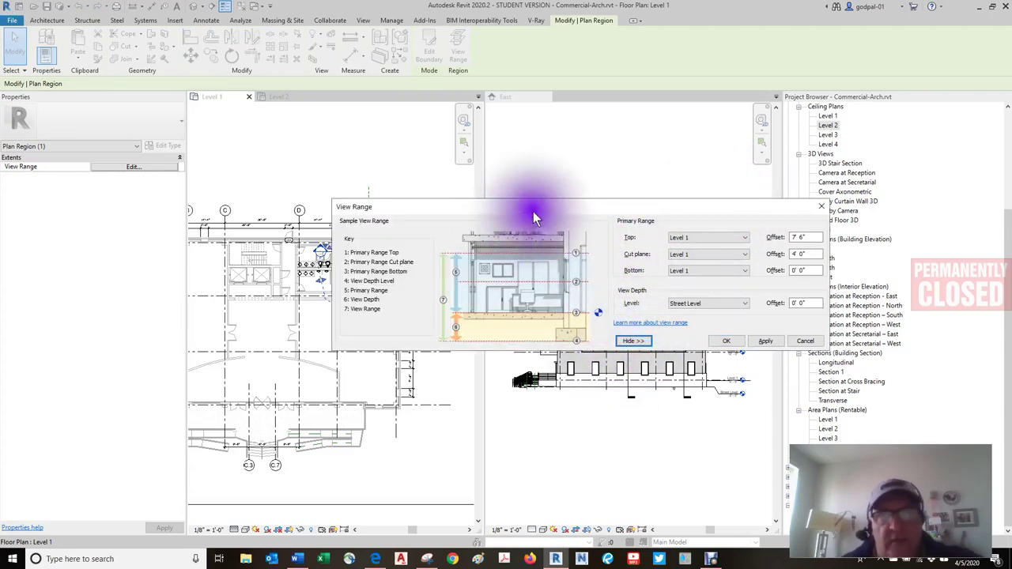
- Reposition the View Range dialog showing cut plane 4' 0" and top 7' 6" beside the plan
left_click_drag(533, 210, 665, 315)
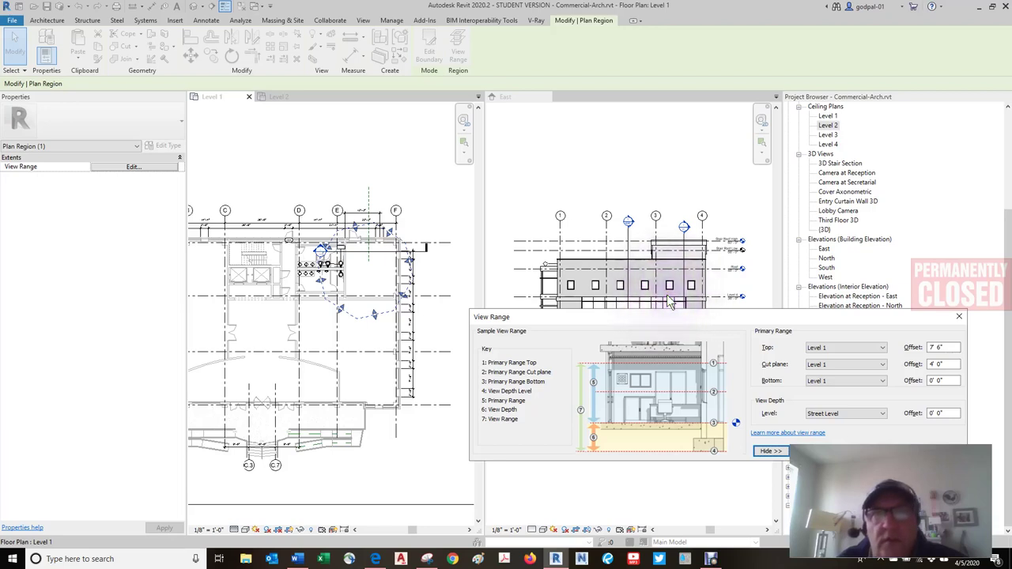
left_click_drag(686, 316, 660, 353)
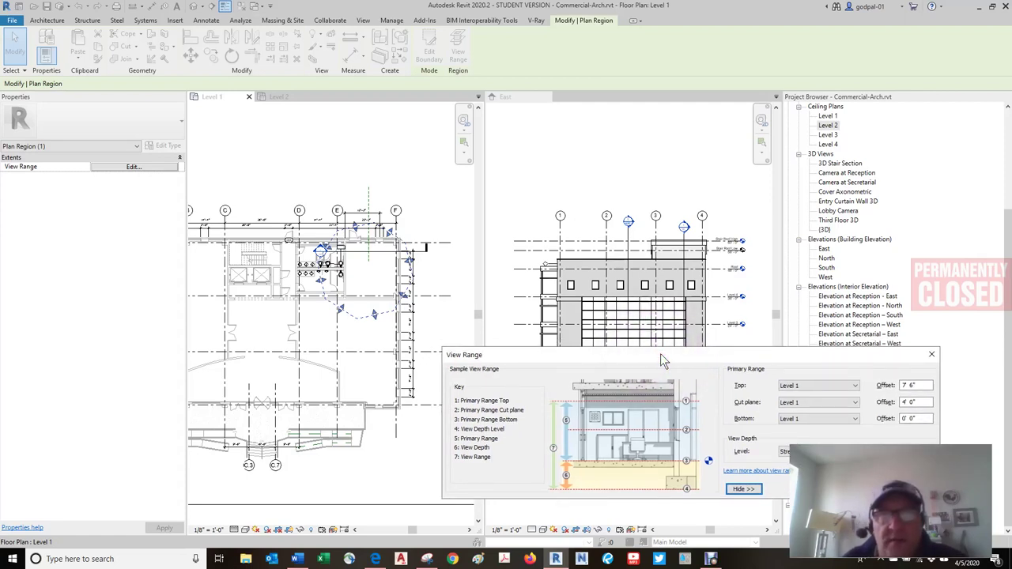
left_click(667, 357)
left_click_drag(668, 353, 690, 306)
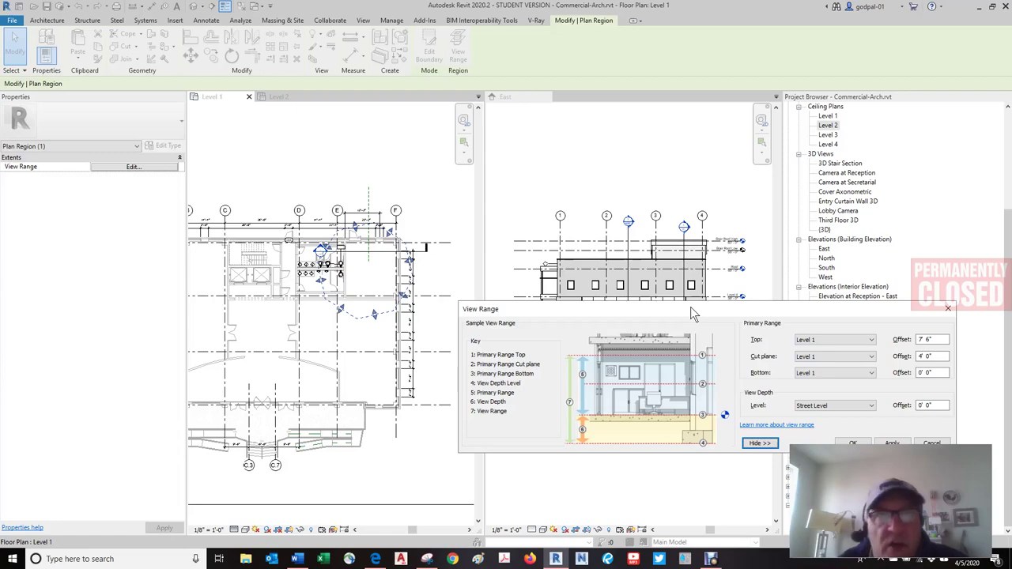
left_click_drag(690, 307, 522, 325)
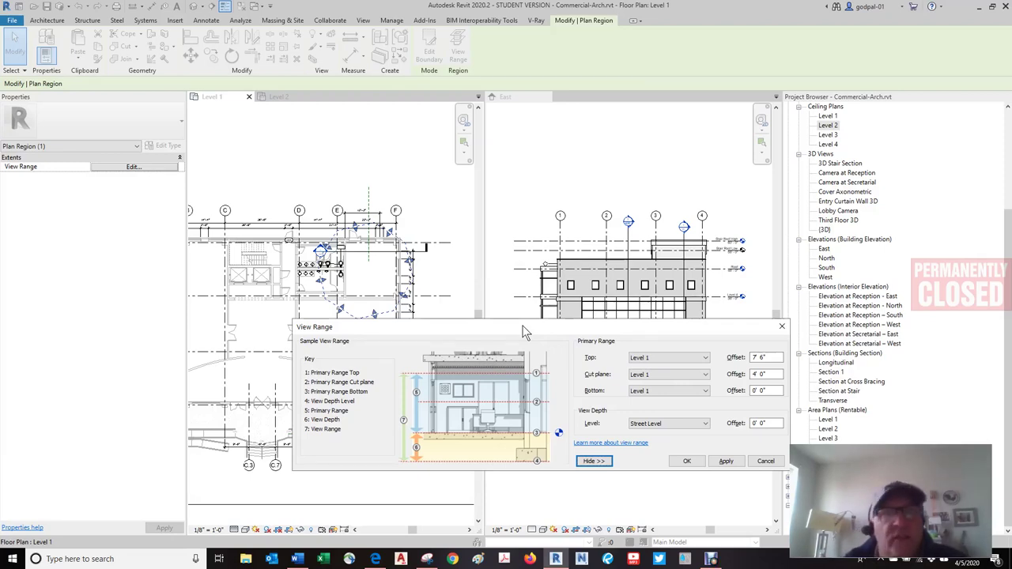
left_click_drag(522, 327, 499, 298)
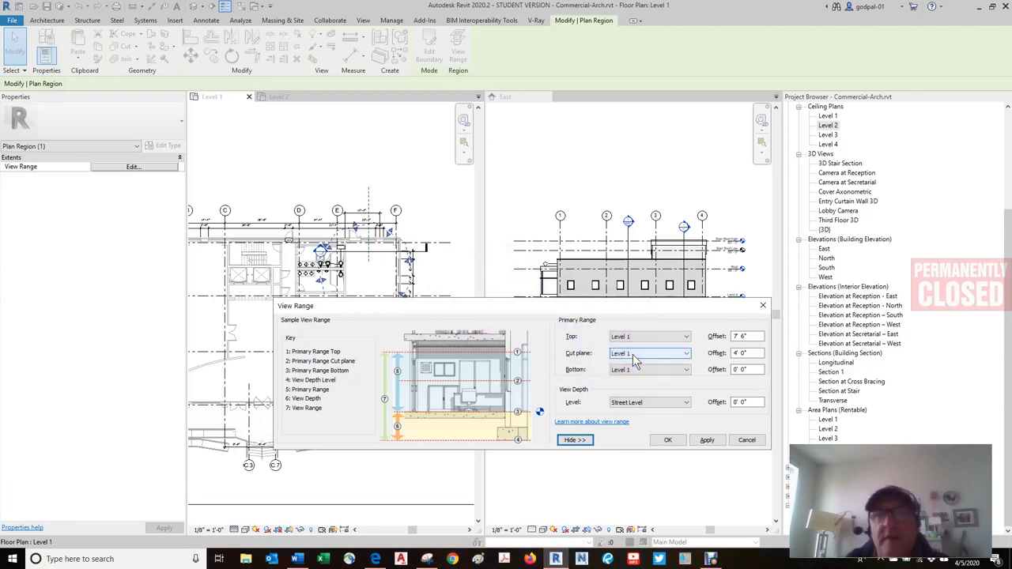
left_click_drag(558, 309, 807, 190)
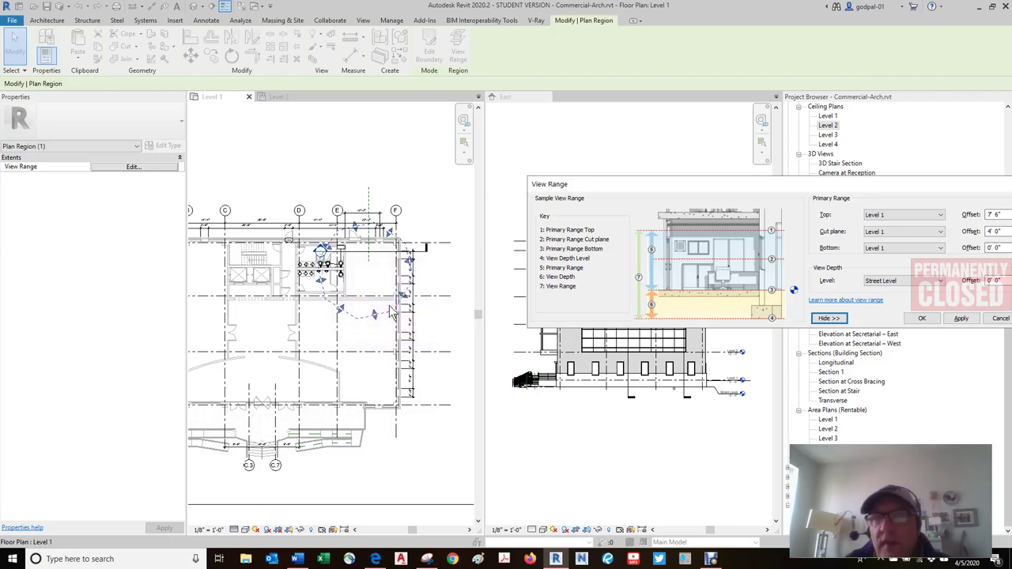
left_click_drag(750, 178, 707, 182)
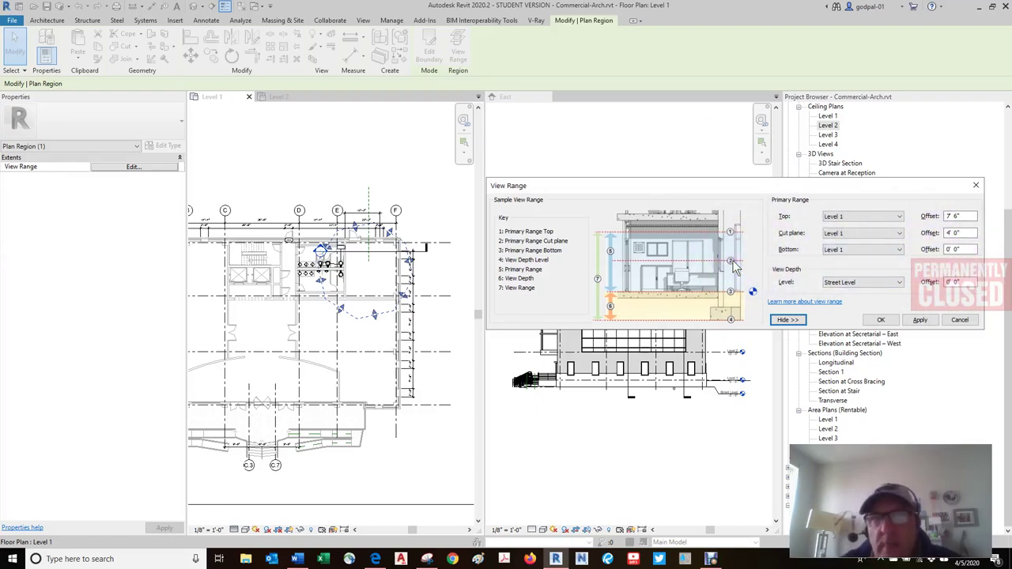
left_click(958, 216)
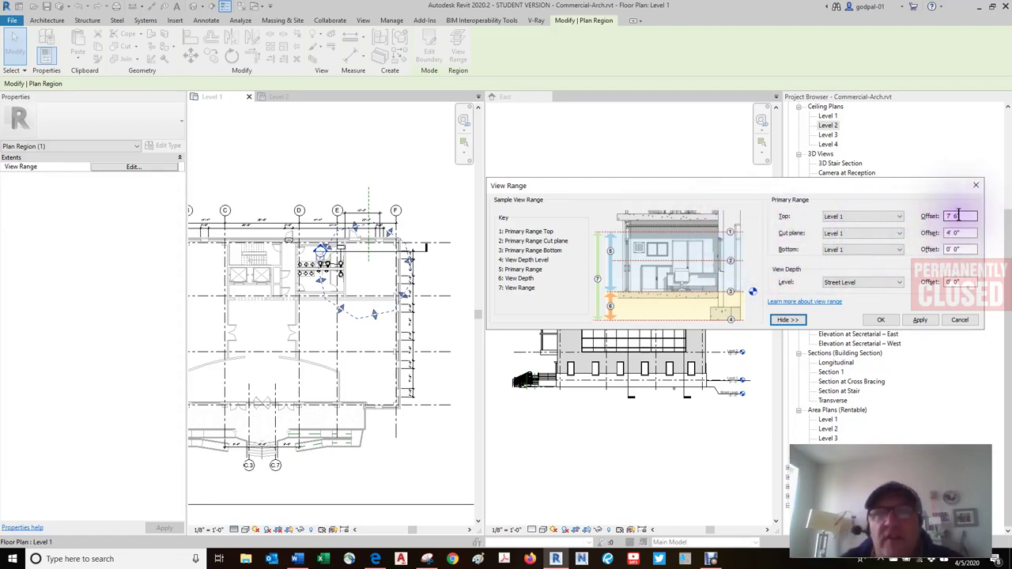
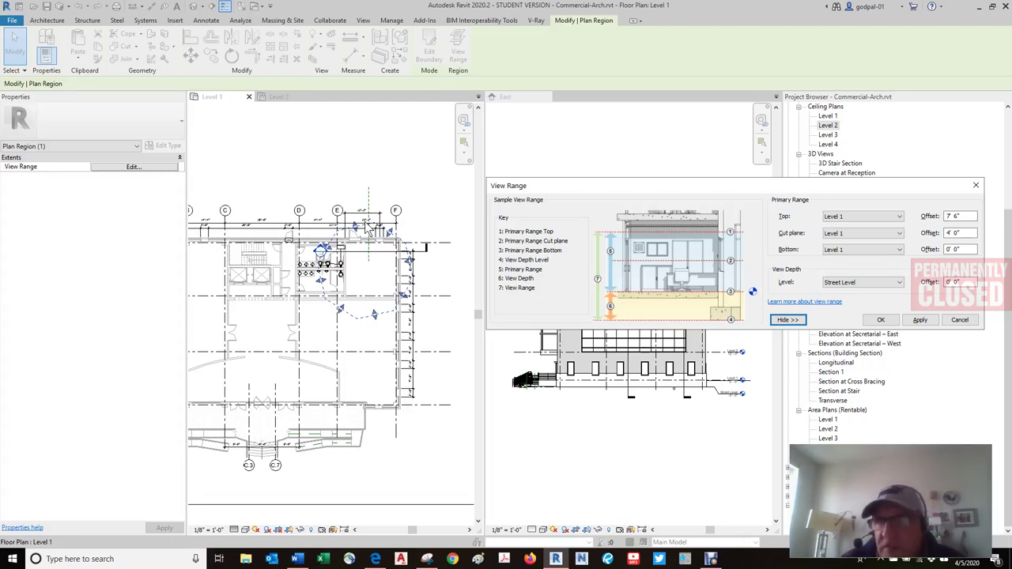
- Change the plan region's Cut plane Offset from 4' 0" to 7' 5" and apply the view range
left_click(960, 232)
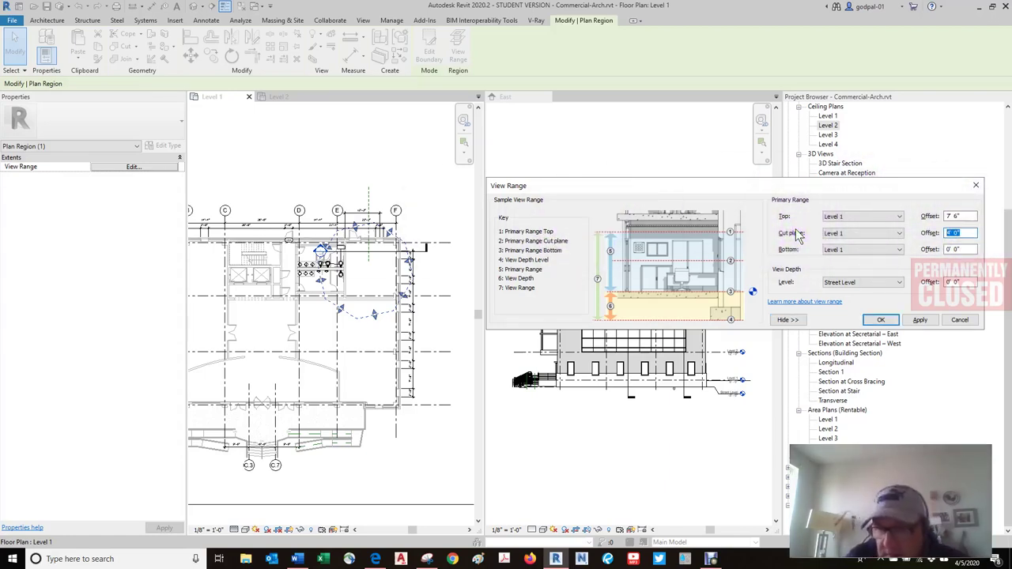
type("7'5")
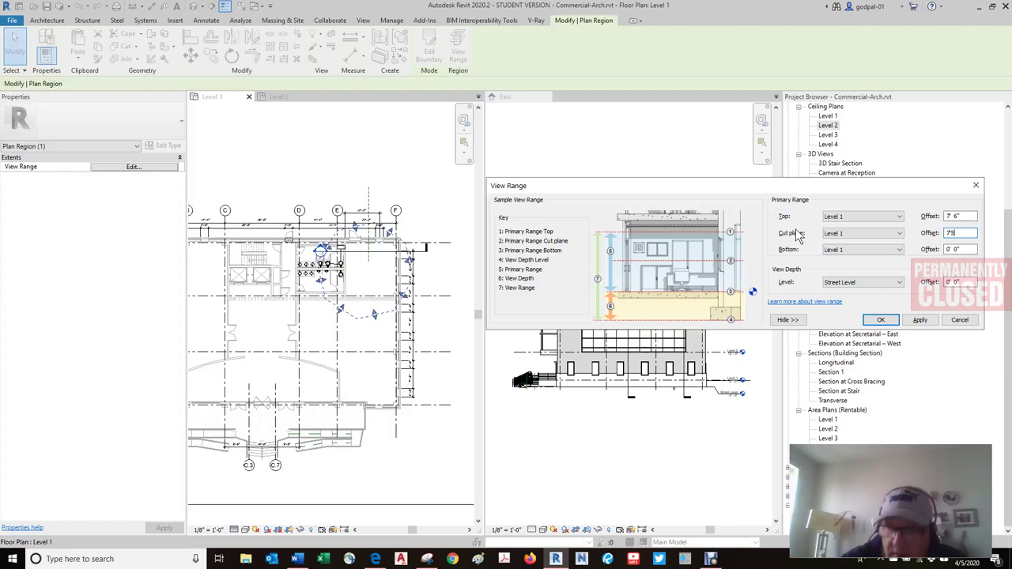
key("Tab")
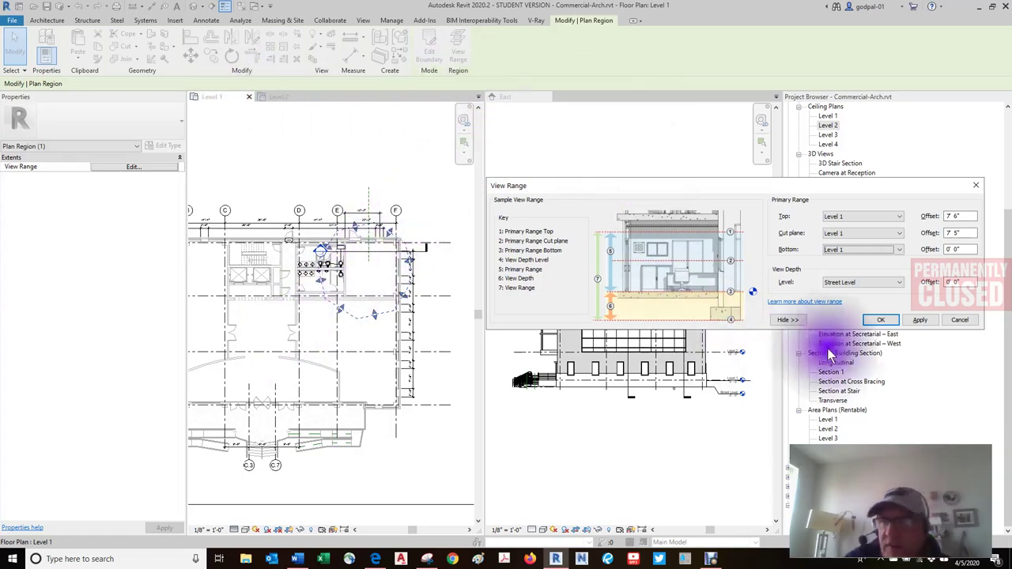
left_click(918, 320)
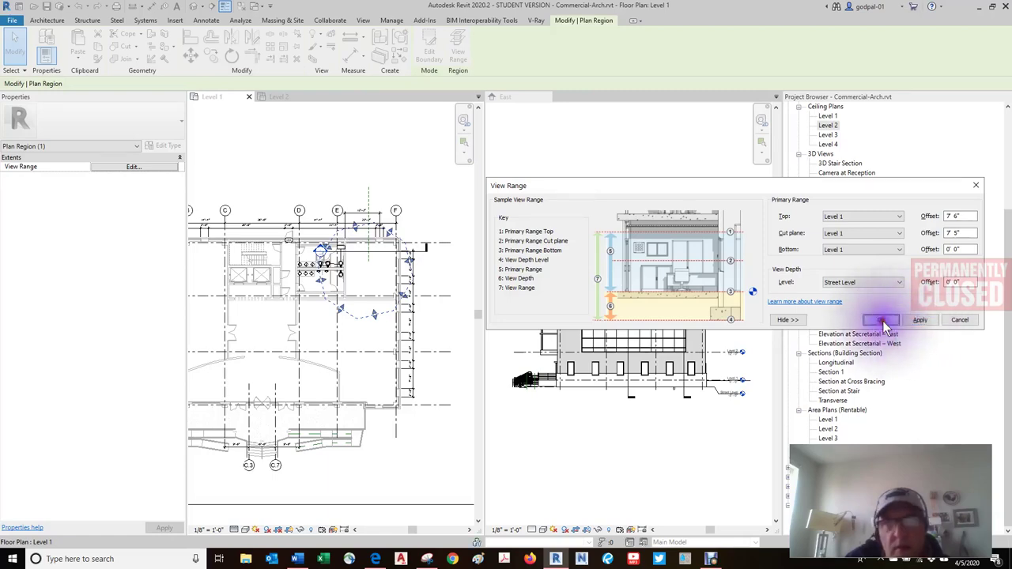
left_click(882, 320)
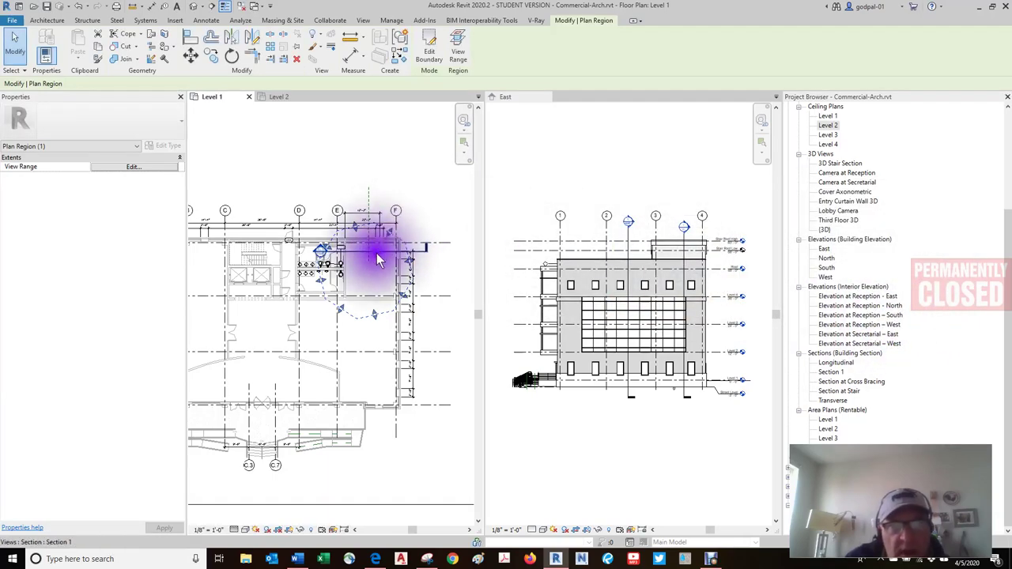
- Zoom in on the plan region, then deselect it to review the Level 1 plan
scroll(378, 255, "up", 2)
scroll(360, 275, "up", 1)
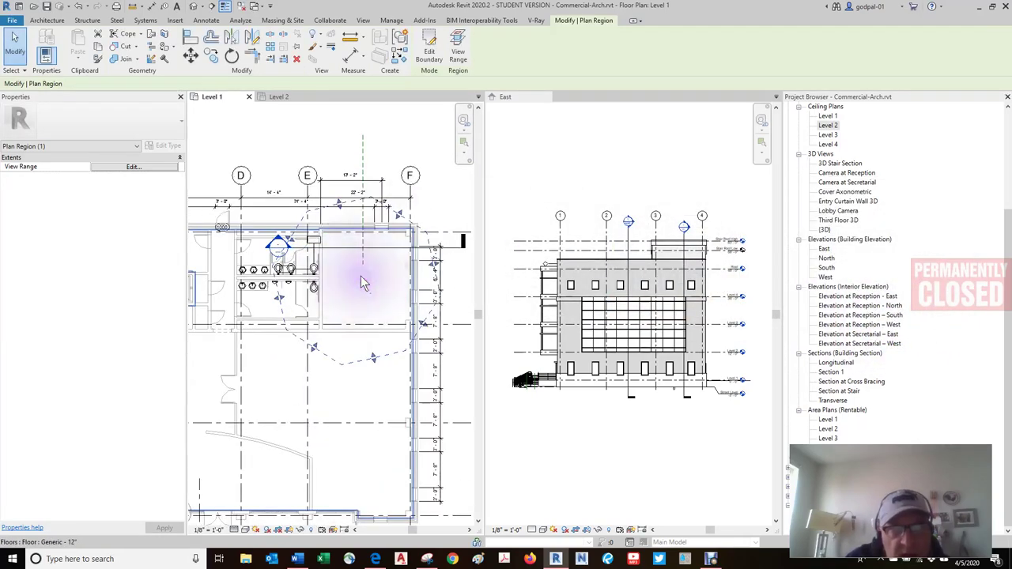
left_click(79, 11)
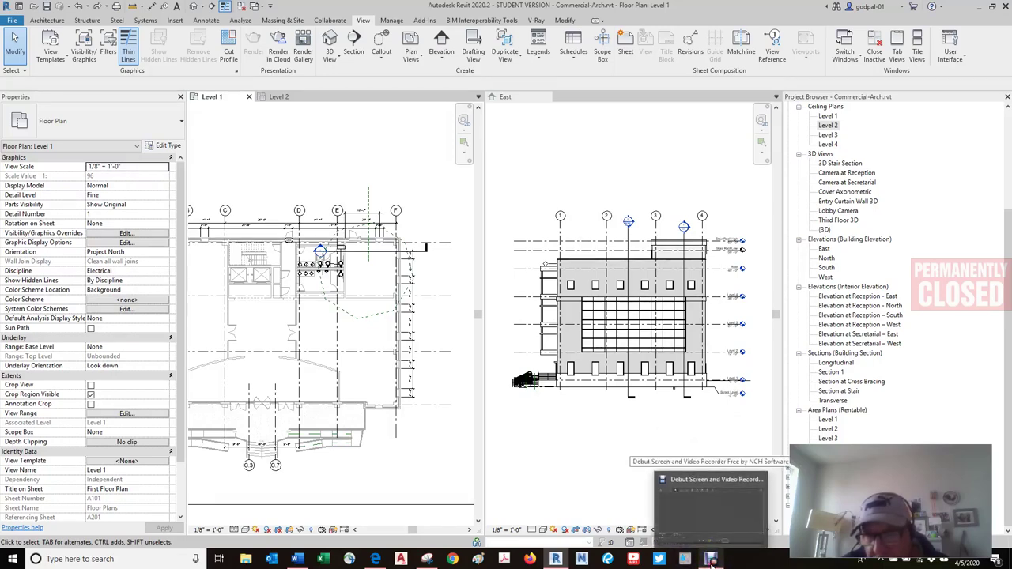
- Bring the Debut Screen Recorder window to the front from the taskbar
left_click(711, 559)
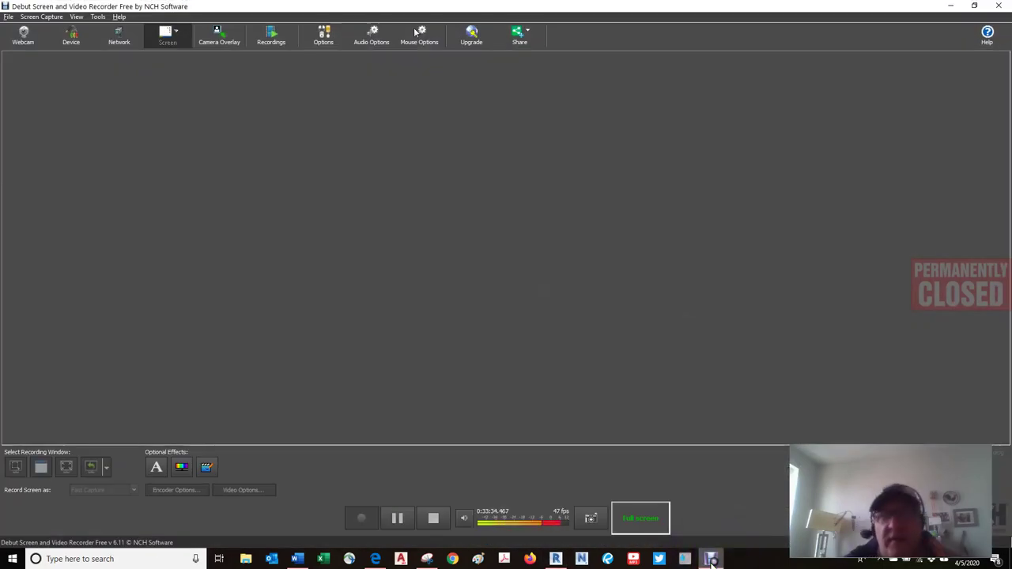